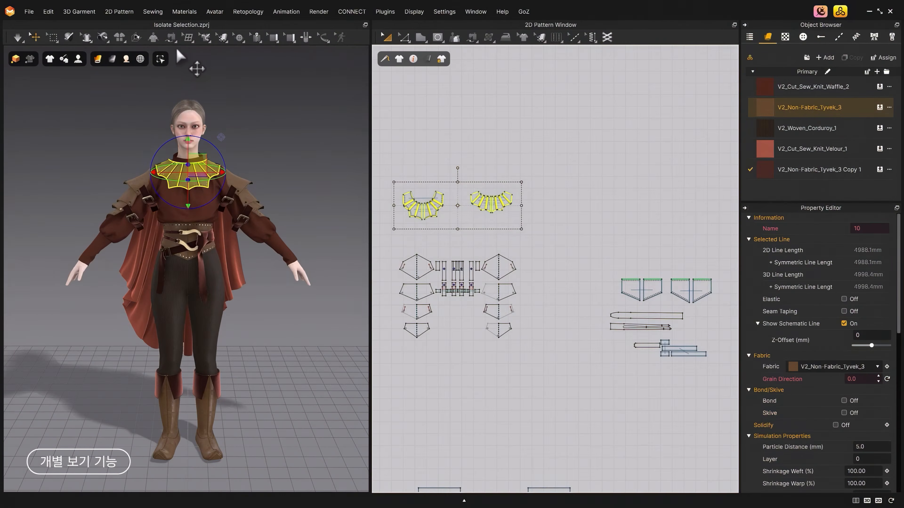
Step: Isolate the collar patterns and the shoulder armour patterns in the 3D view one group at a time, restoring the full outfit after each
{"action": "left_click", "coordinate": [160, 58]}
{"action": "left_click", "coordinate": [160, 59]}
{"action": "left_click_drag", "start_coordinate": [555, 367], "coordinate": [367, 231]}
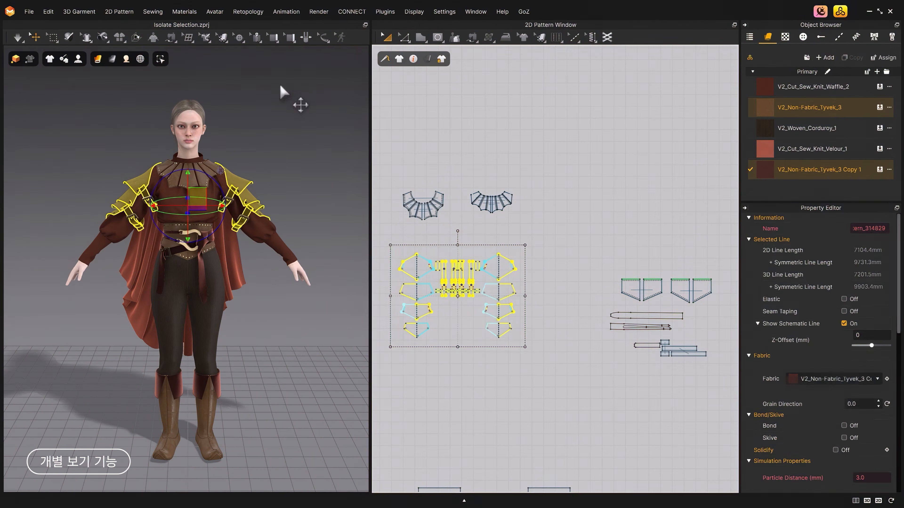
{"action": "left_click", "coordinate": [163, 59]}
{"action": "left_click", "coordinate": [160, 59]}
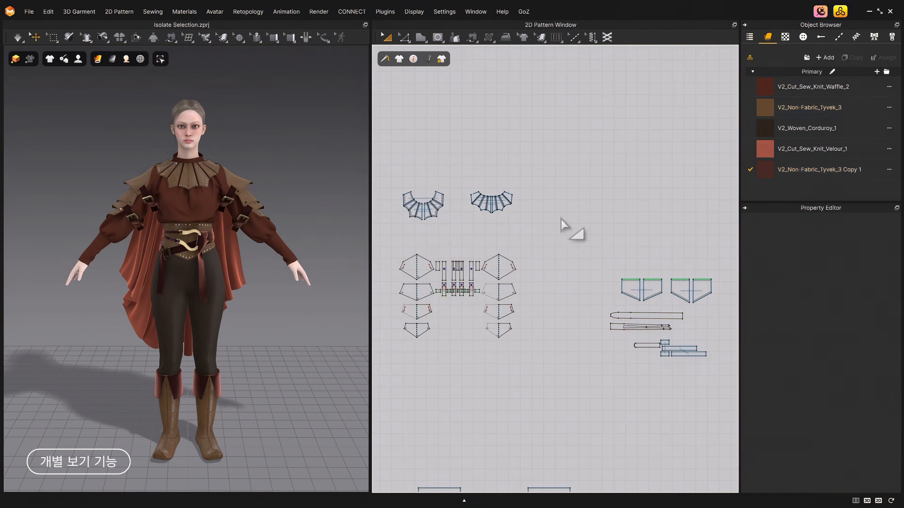
Step: Isolate the waist belt patterns in the 3D view, restore the full outfit and clear the selection
{"action": "left_click_drag", "start_coordinate": [571, 228], "coordinate": [717, 367]}
{"action": "left_click", "coordinate": [160, 59]}
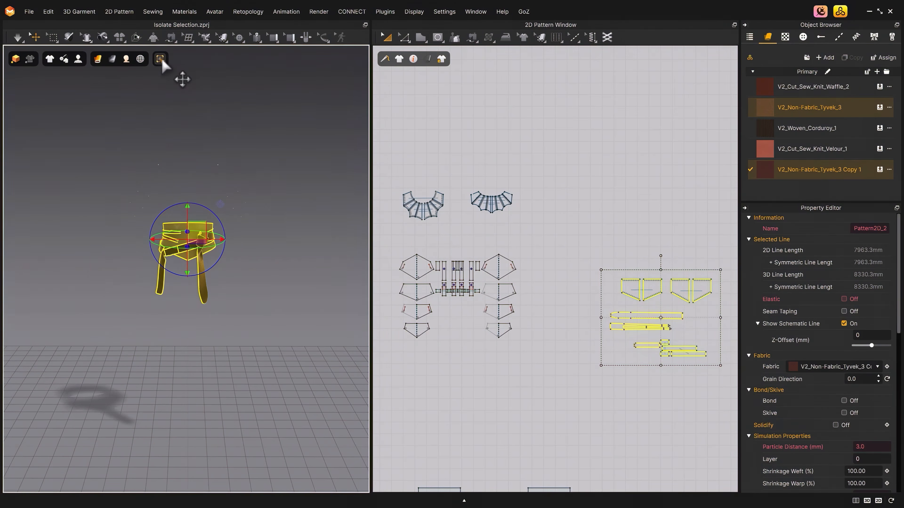
{"action": "left_click", "coordinate": [160, 59]}
{"action": "left_click", "coordinate": [334, 125]}
Step: Isolate the scalloped collar in the 3D view, examine it from several angles without selection highlighting, and restore the full outfit
{"action": "left_click", "coordinate": [186, 157]}
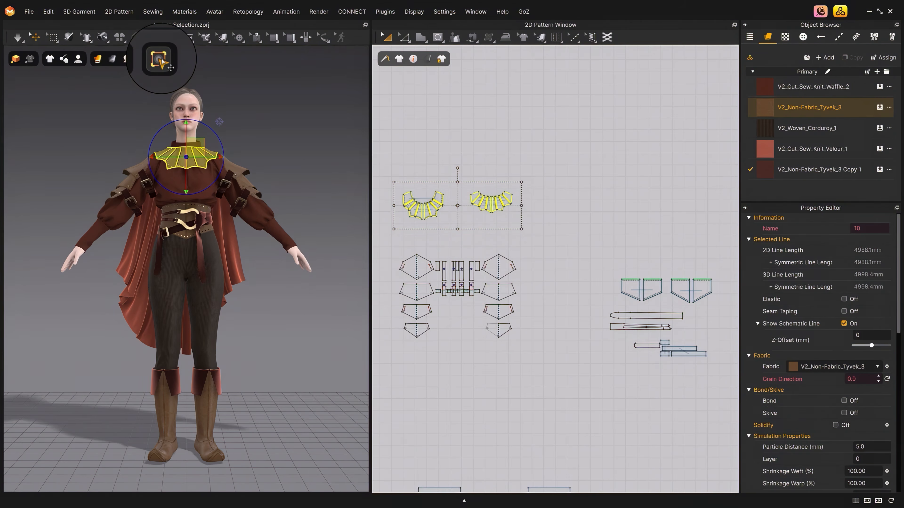
{"action": "left_click", "coordinate": [160, 60]}
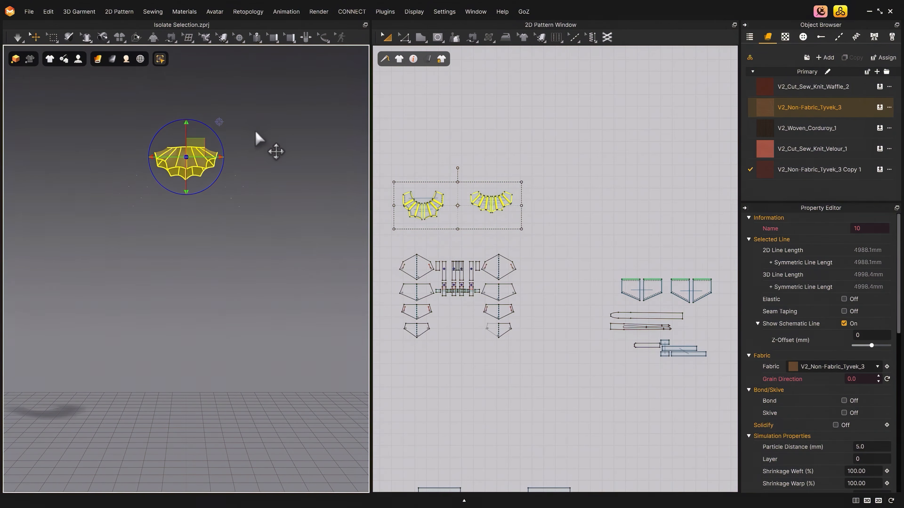
{"action": "right_click_drag", "start_coordinate": [255, 131], "coordinate": [232, 152]}
{"action": "scroll", "coordinate": [240, 162], "scroll_direction": "up", "scroll_amount": 5}
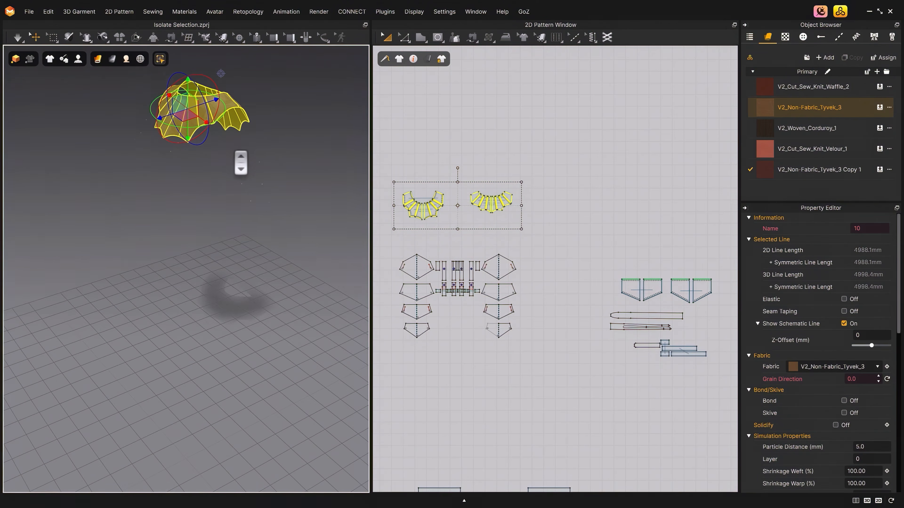
{"action": "middle_click_drag", "start_coordinate": [246, 143], "coordinate": [266, 268]}
{"action": "scroll", "coordinate": [313, 261], "scroll_direction": "up", "scroll_amount": 3}
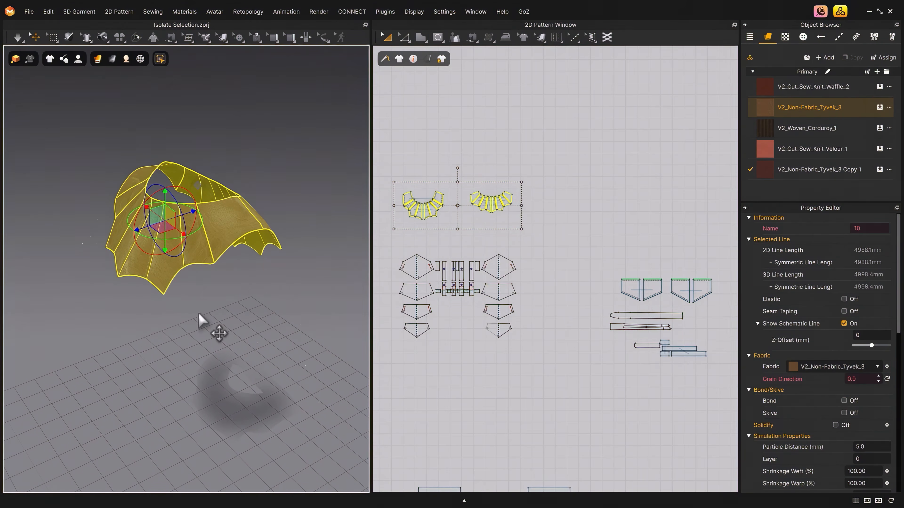
{"action": "right_click_drag", "start_coordinate": [217, 317], "coordinate": [273, 314]}
{"action": "left_click", "coordinate": [292, 280]}
{"action": "right_click_drag", "start_coordinate": [313, 283], "coordinate": [254, 279]}
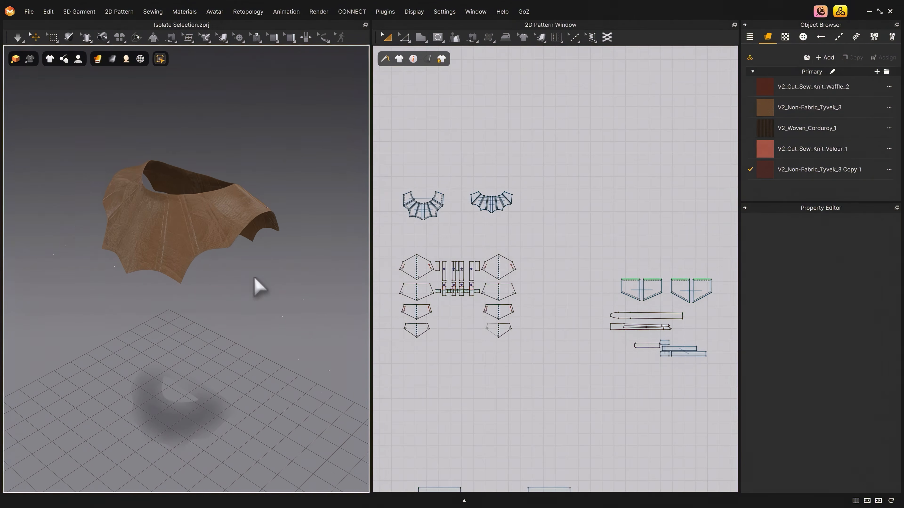
{"action": "left_click", "coordinate": [160, 59]}
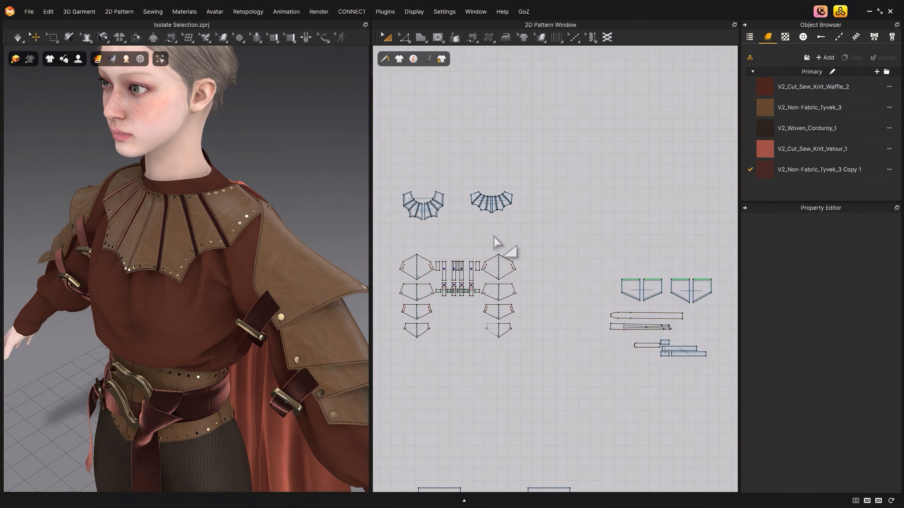
Step: Isolate the shoulder armour and strap patterns to examine them in 3D, and restore the full outfit
{"action": "left_click_drag", "start_coordinate": [585, 408], "coordinate": [402, 249]}
{"action": "left_click", "coordinate": [160, 60]}
{"action": "right_click_drag", "start_coordinate": [313, 218], "coordinate": [335, 218]}
{"action": "left_click", "coordinate": [160, 59]}
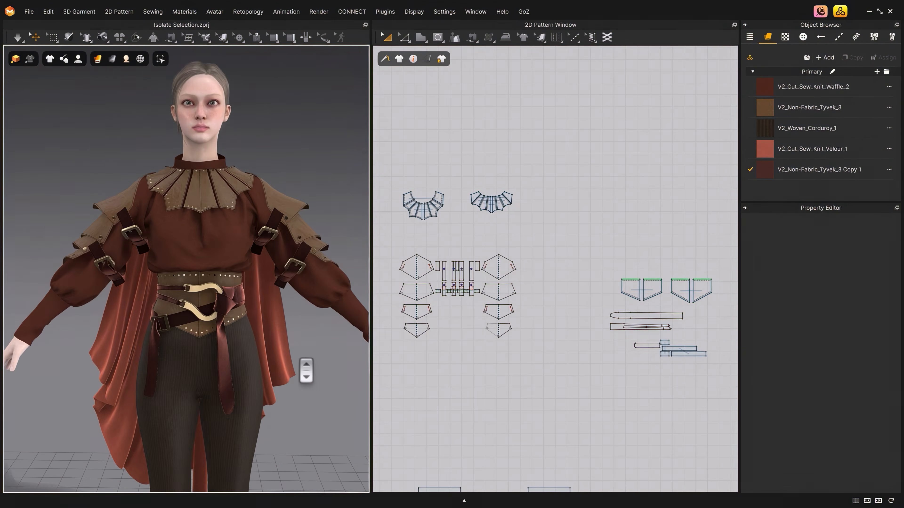
Step: Select the waist belt patterns together with their buckles, isolate them and examine them from different angles without selection highlighting
{"action": "scroll", "coordinate": [213, 287], "scroll_direction": "up", "scroll_amount": 3}
{"action": "left_click", "coordinate": [213, 287]}
{"action": "left_click", "coordinate": [210, 333], "text": "shift"}
{"action": "left_click_drag", "start_coordinate": [723, 265], "coordinate": [622, 364], "text": "shift"}
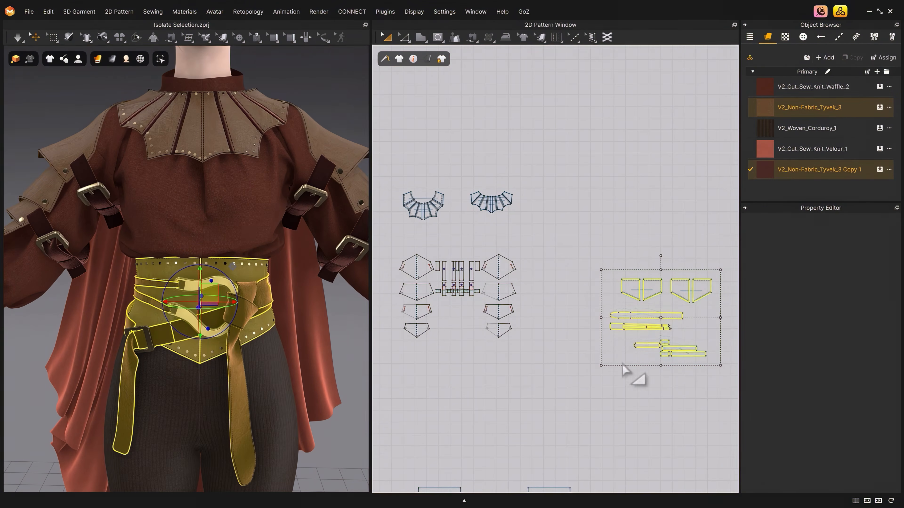
{"action": "left_click", "coordinate": [160, 59]}
{"action": "right_click_drag", "start_coordinate": [304, 297], "coordinate": [265, 304]}
{"action": "left_click", "coordinate": [334, 279]}
{"action": "mouse_move", "coordinate": [334, 280]}
{"action": "right_mouse_down"}
{"action": "mouse_move", "coordinate": [254, 283]}
{"action": "mouse_move", "coordinate": [317, 278]}
{"action": "mouse_move", "coordinate": [326, 307]}
{"action": "mouse_move", "coordinate": [319, 288]}
{"action": "right_mouse_up"}
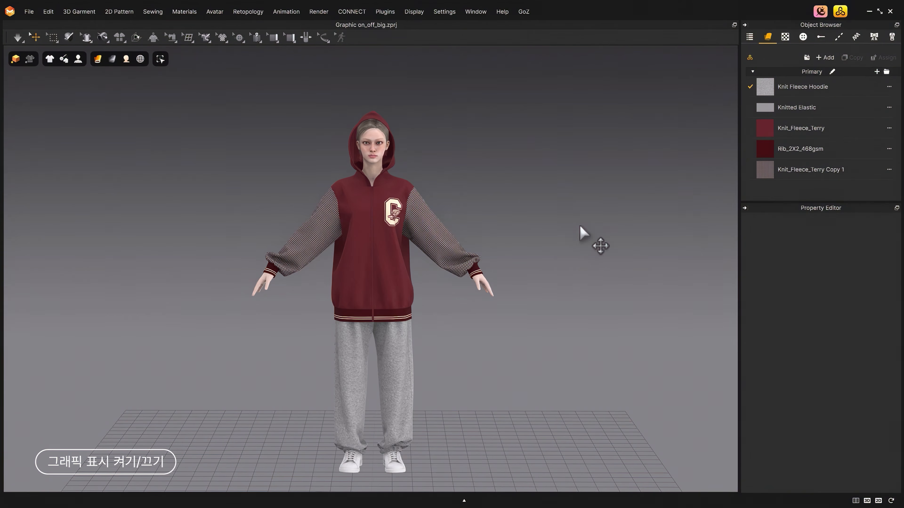
Step: Toggle Show Graphics off and on to compare the front of the hooded jacket with and without its graphics
{"action": "scroll", "coordinate": [565, 222], "scroll_direction": "up", "scroll_amount": 5}
{"action": "mouse_move", "coordinate": [571, 202]}
{"action": "middle_mouse_down"}
{"action": "mouse_move", "coordinate": [585, 269]}
{"action": "mouse_move", "coordinate": [616, 264]}
{"action": "middle_mouse_up"}
{"action": "scroll", "coordinate": [597, 273], "scroll_direction": "up", "scroll_amount": 4}
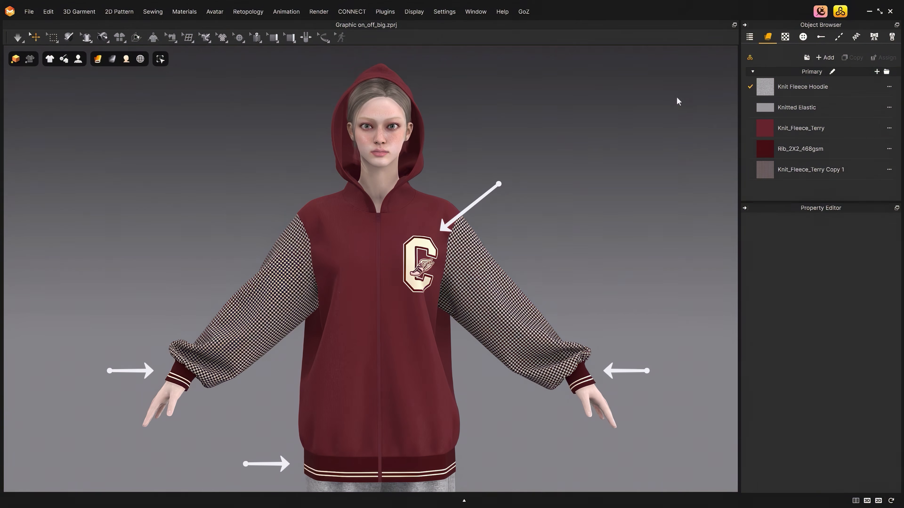
{"action": "mouse_move", "coordinate": [48, 61]}
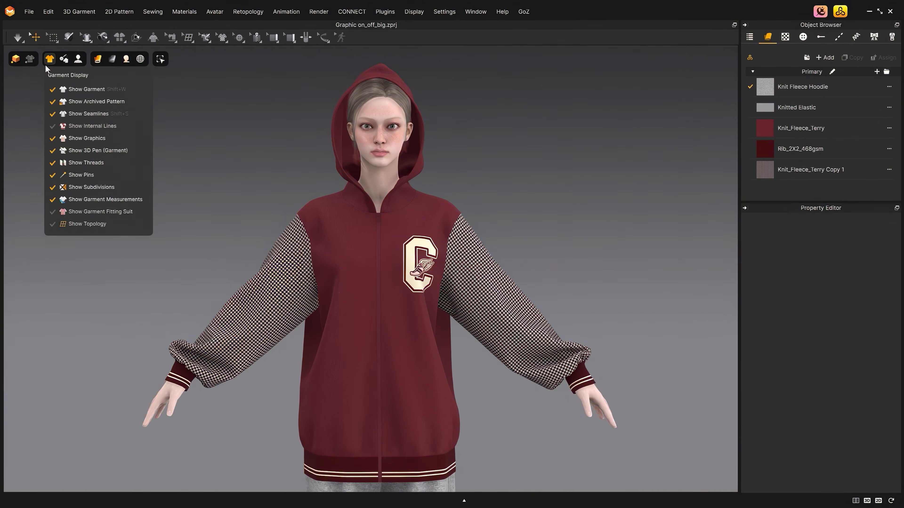
{"action": "left_click", "coordinate": [87, 142]}
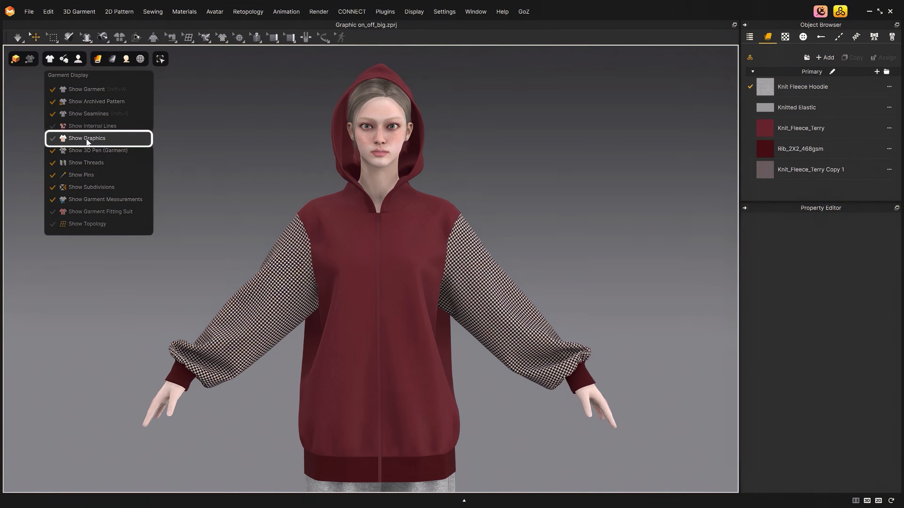
{"action": "left_click", "coordinate": [87, 142]}
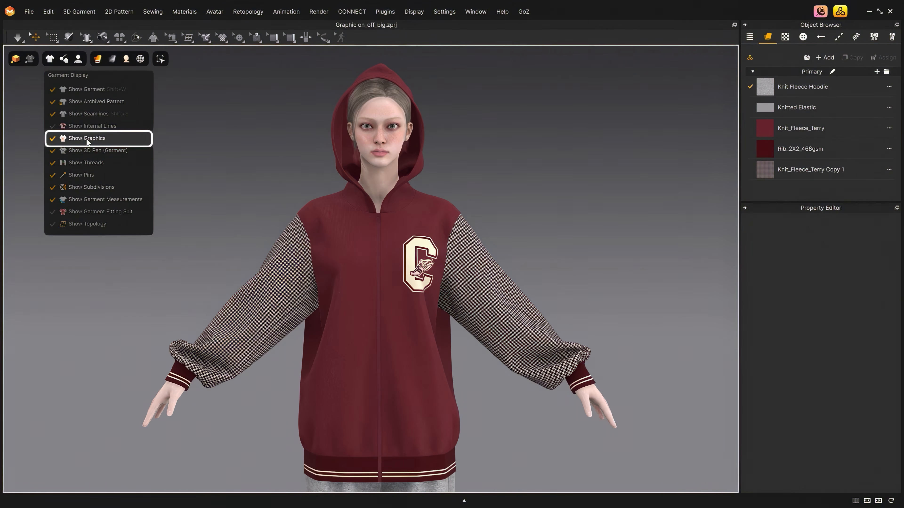
{"action": "left_click", "coordinate": [87, 142]}
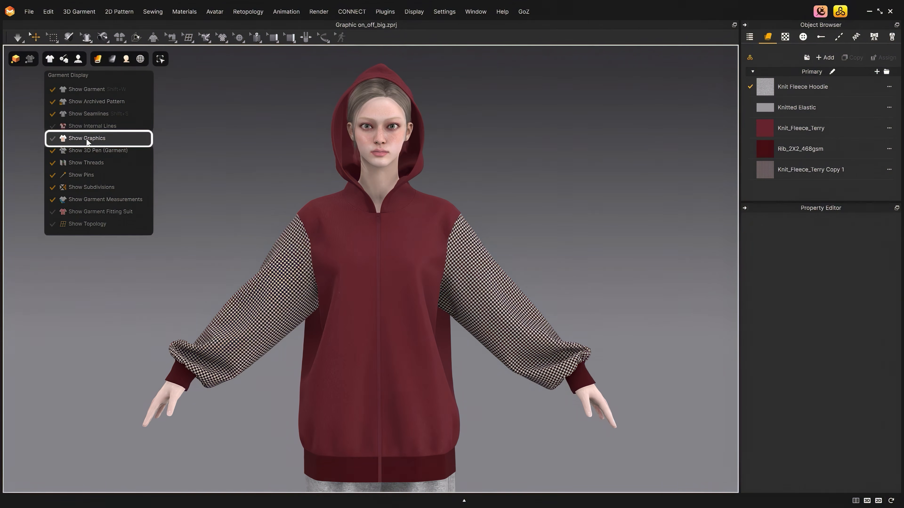
{"action": "left_click", "coordinate": [88, 143]}
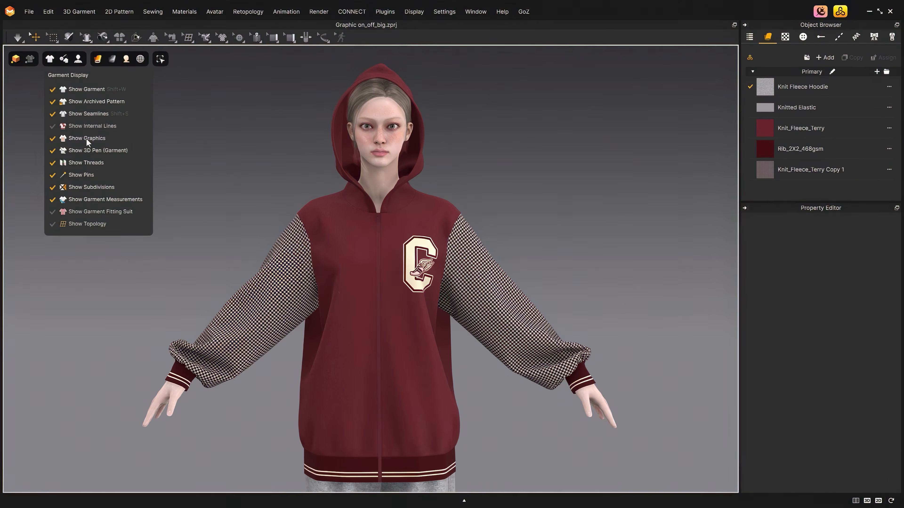
Step: View the jacket from behind and toggle Show Graphics off and on to compare its back print
{"action": "right_click_drag", "start_coordinate": [626, 274], "coordinate": [520, 265]}
{"action": "mouse_move", "coordinate": [50, 62]}
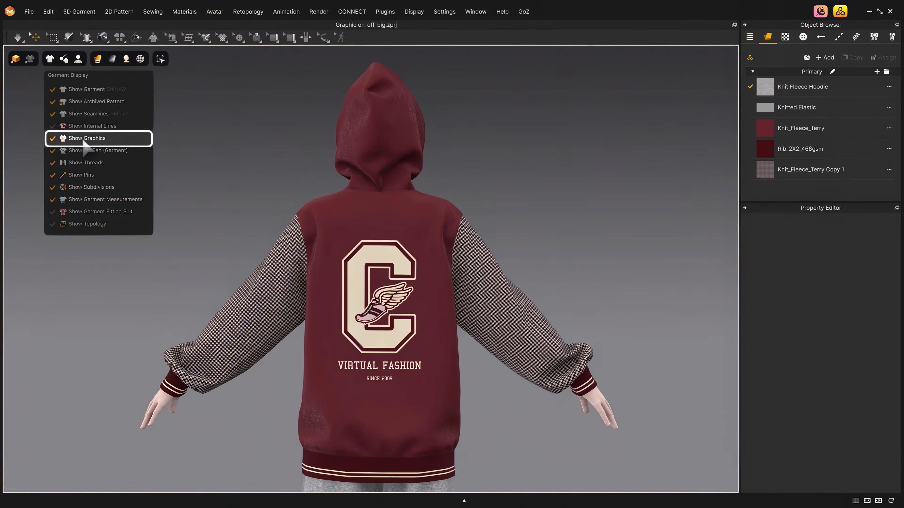
{"action": "left_click", "coordinate": [86, 140]}
{"action": "left_click", "coordinate": [85, 140]}
{"action": "left_click", "coordinate": [84, 141]}
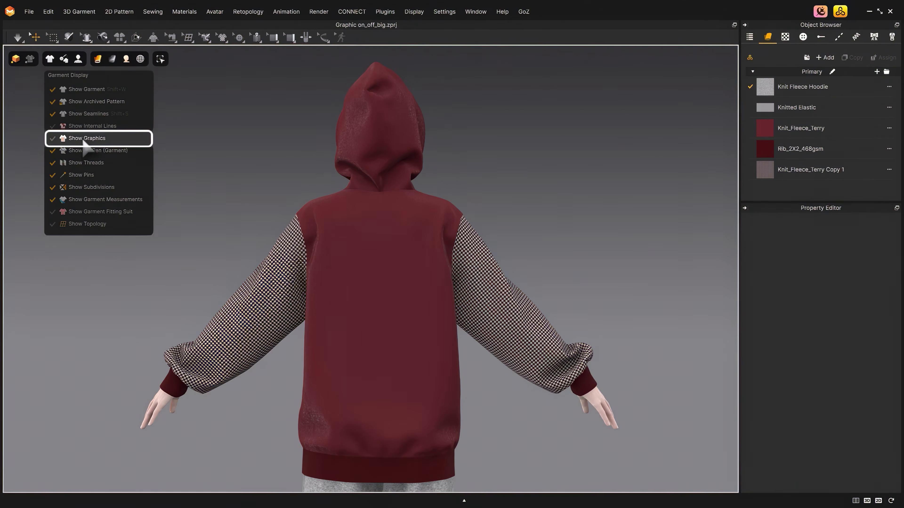
{"action": "left_click", "coordinate": [85, 141]}
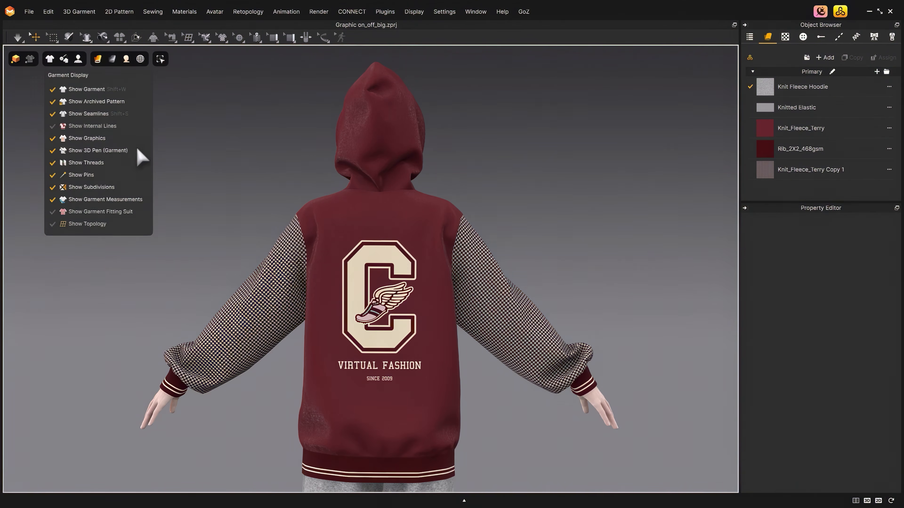
{"action": "right_click_drag", "start_coordinate": [673, 298], "coordinate": [599, 299]}
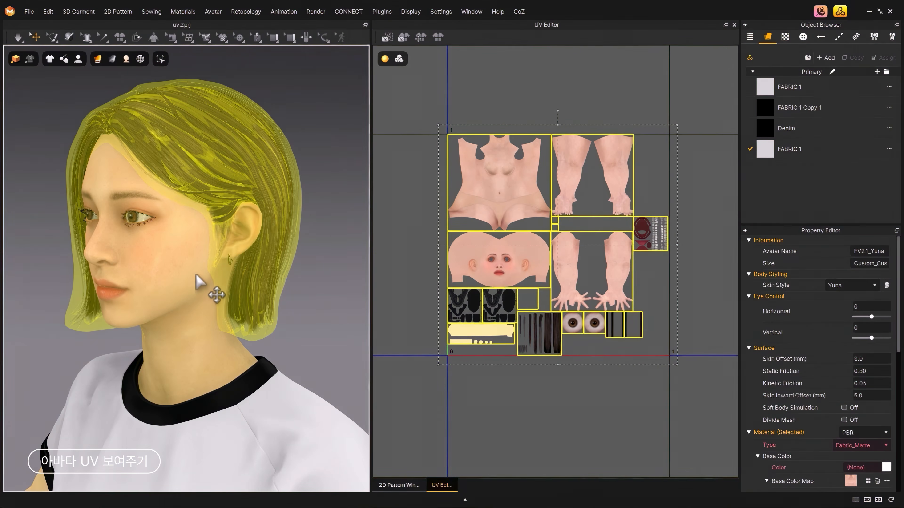
Step: Select the avatar's hair in 3D and its face in the UV Editor to examine how the model and UVs correspond
{"action": "left_click", "coordinate": [276, 169]}
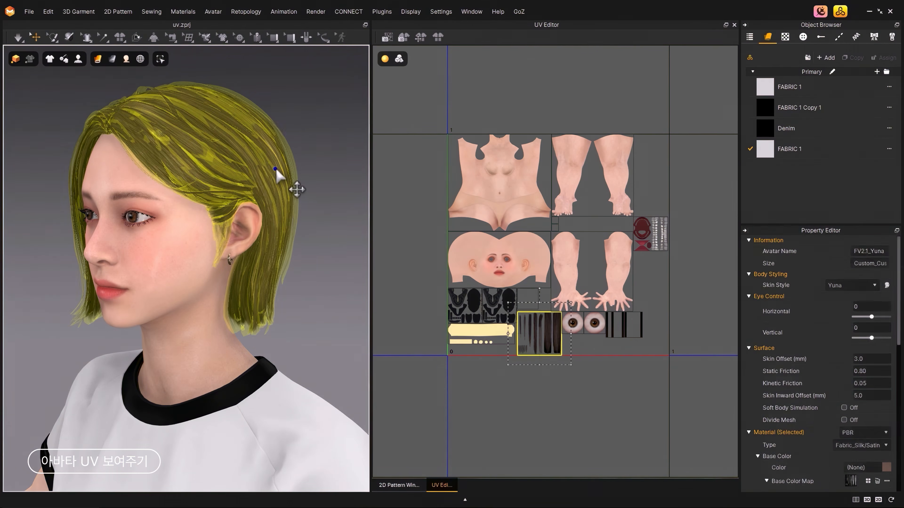
{"action": "left_click", "coordinate": [318, 190]}
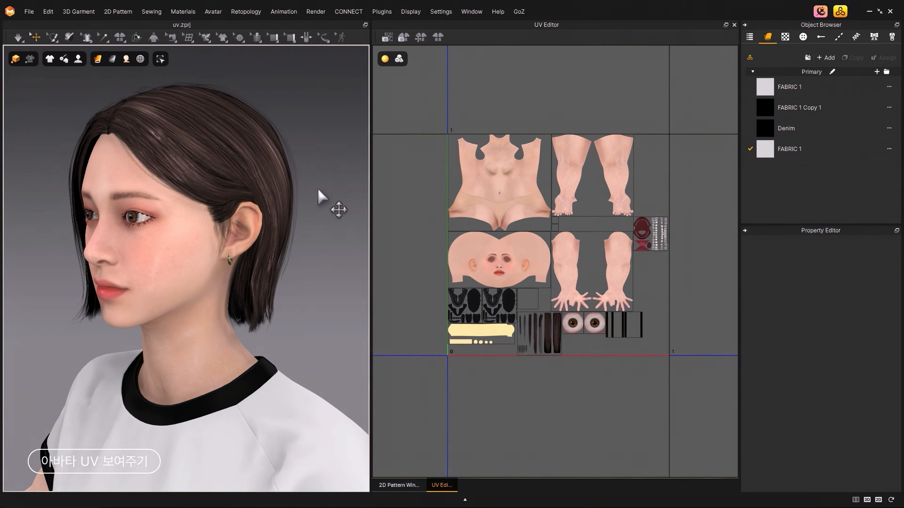
{"action": "left_click", "coordinate": [134, 218]}
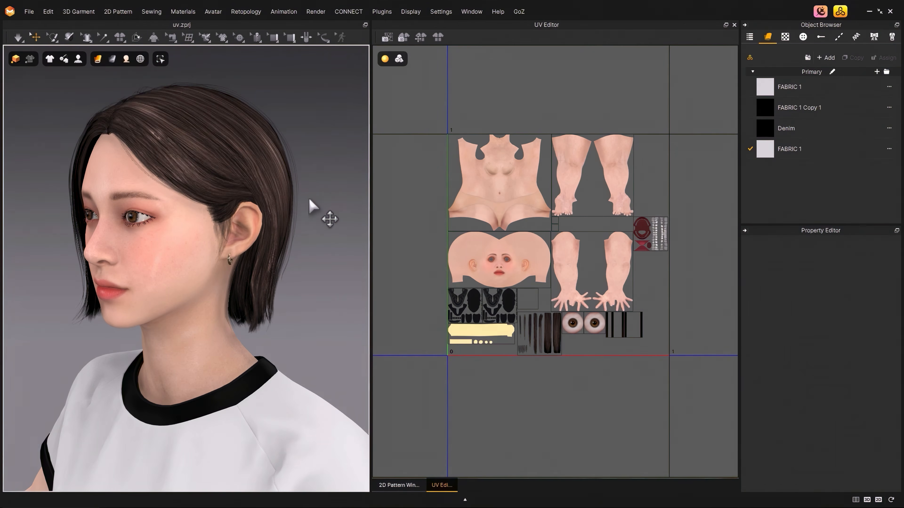
{"action": "left_click", "coordinate": [486, 252]}
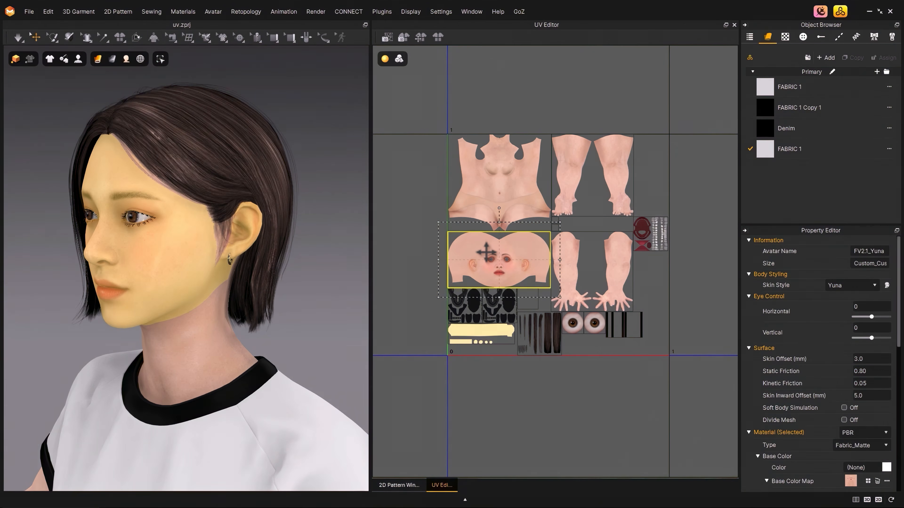
{"action": "left_click", "coordinate": [322, 264]}
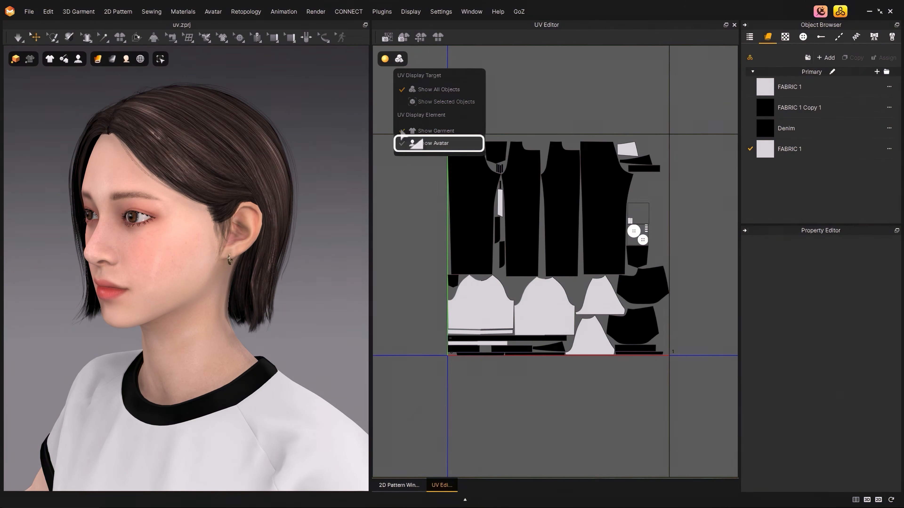
Step: Hide the garment UVs and show the avatar UVs in the UV Editor
{"action": "left_click", "coordinate": [402, 133]}
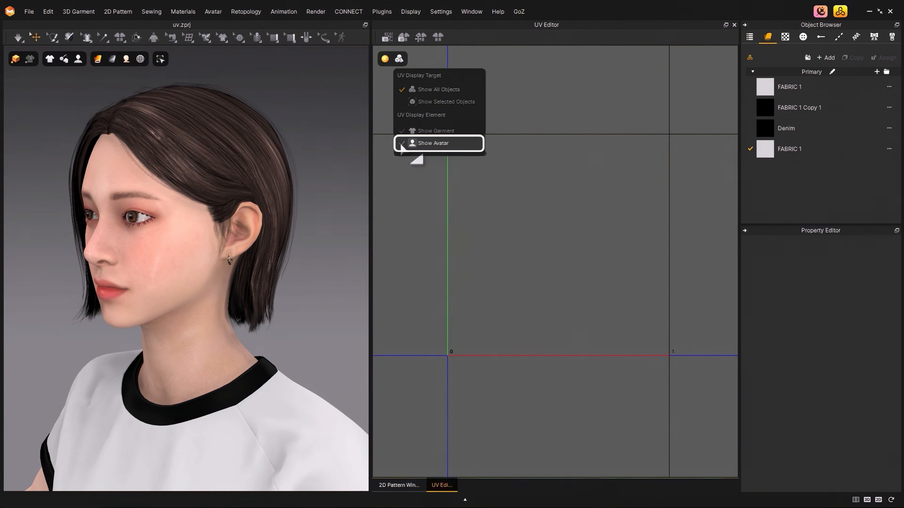
{"action": "left_click", "coordinate": [427, 143]}
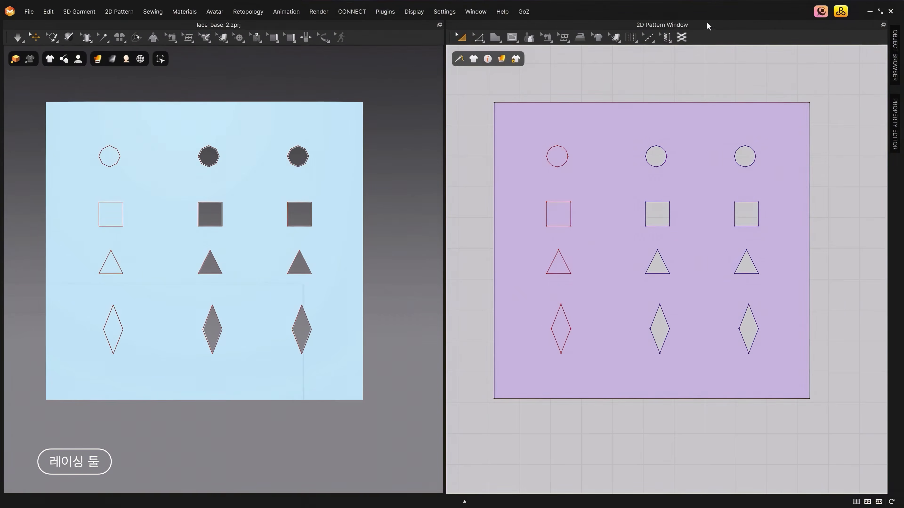
Step: Lace zigzag down through circle, square, triangle and diamond holes, alternating the two cut-out columns, then back up through the remaining holes, and complete the path
{"action": "left_click", "coordinate": [682, 37]}
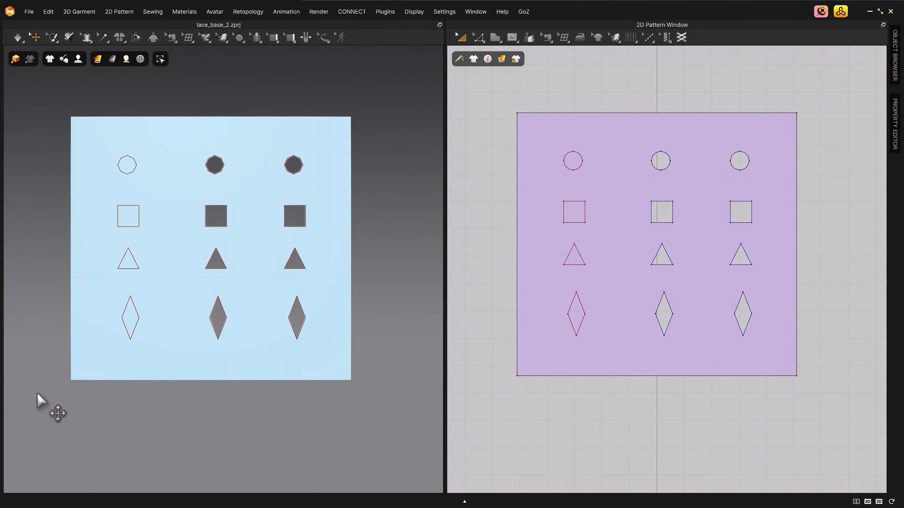
{"action": "left_click", "coordinate": [682, 37]}
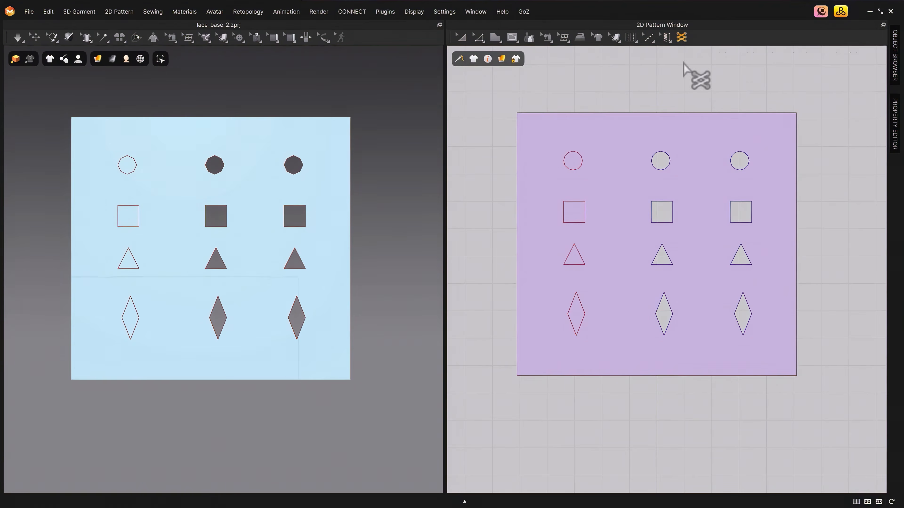
{"action": "left_click", "coordinate": [659, 163]}
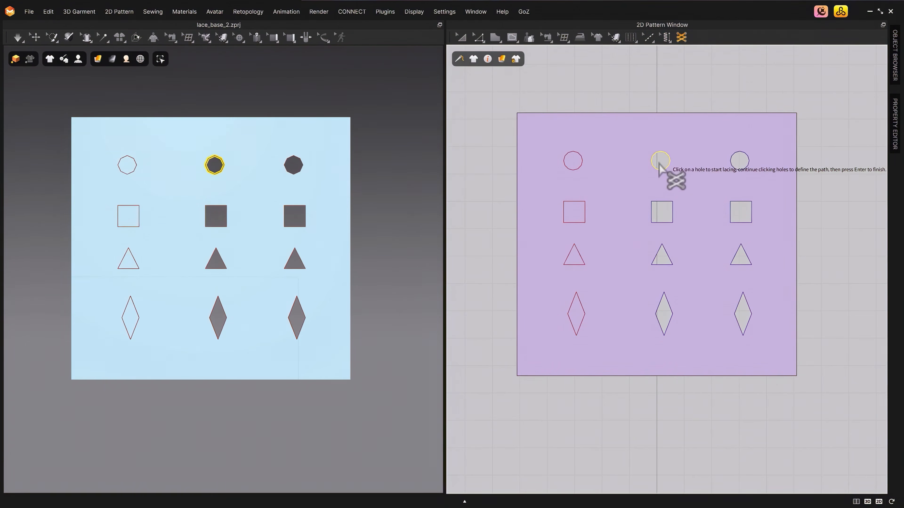
{"action": "left_click", "coordinate": [740, 211]}
{"action": "left_click", "coordinate": [663, 255]}
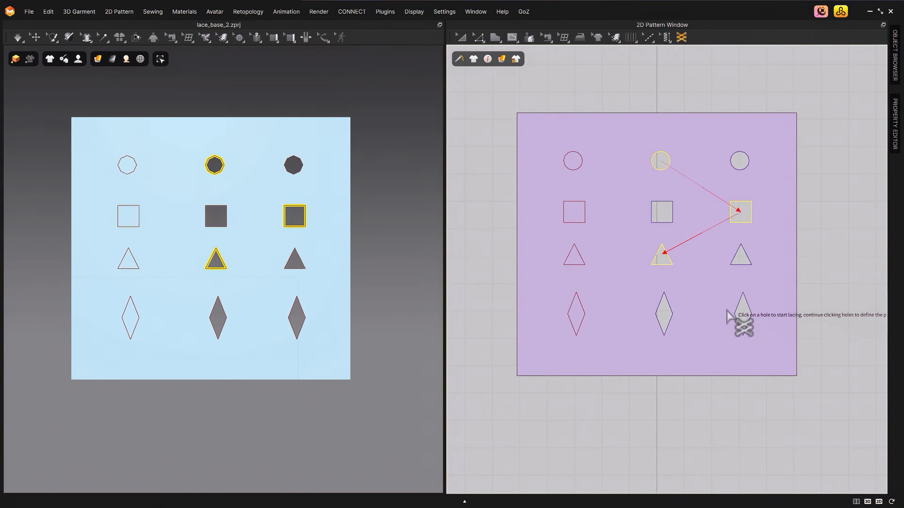
{"action": "left_click", "coordinate": [741, 313]}
{"action": "left_click", "coordinate": [218, 319]}
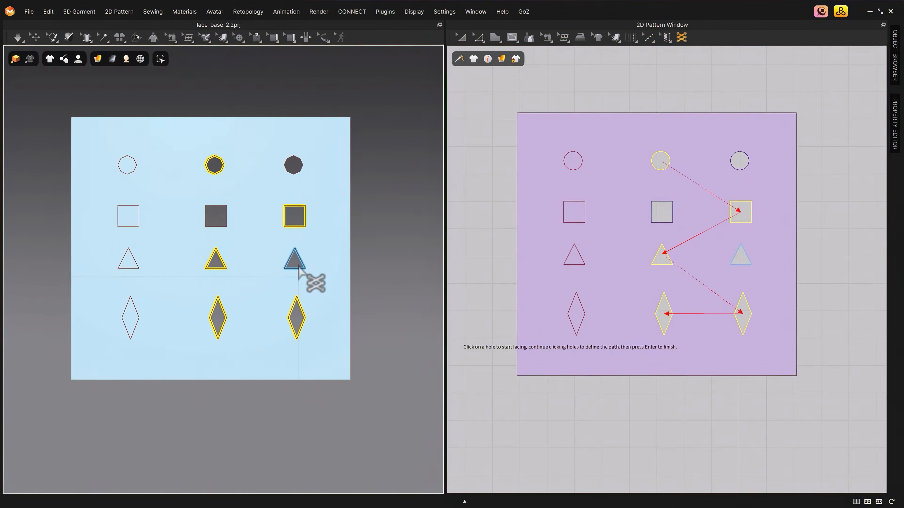
{"action": "left_click", "coordinate": [216, 216]}
{"action": "left_click", "coordinate": [293, 165]}
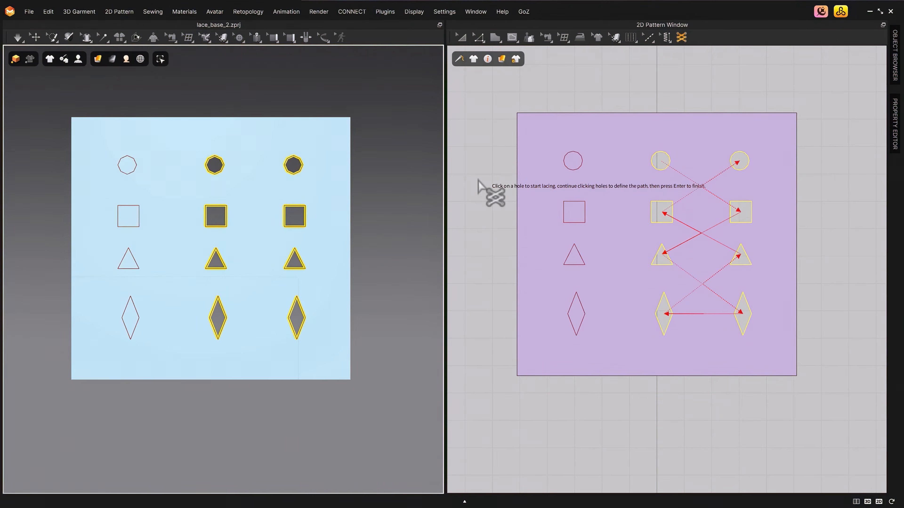
{"action": "key", "text": "Return"}
Step: Render the garment as Thick Textured Surface and examine from the side how the lace passes through the pattern
{"action": "mouse_move", "coordinate": [98, 59]}
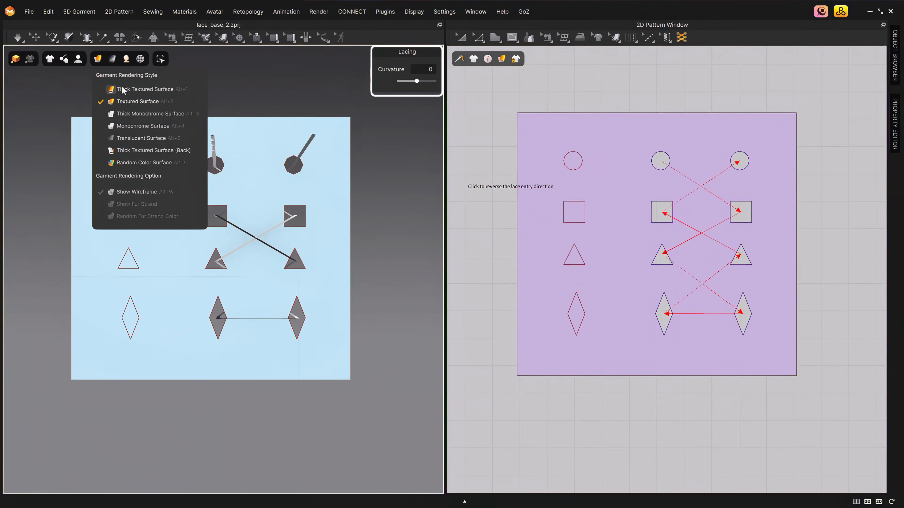
{"action": "left_click", "coordinate": [121, 90]}
{"action": "right_click_drag", "start_coordinate": [351, 228], "coordinate": [272, 208]}
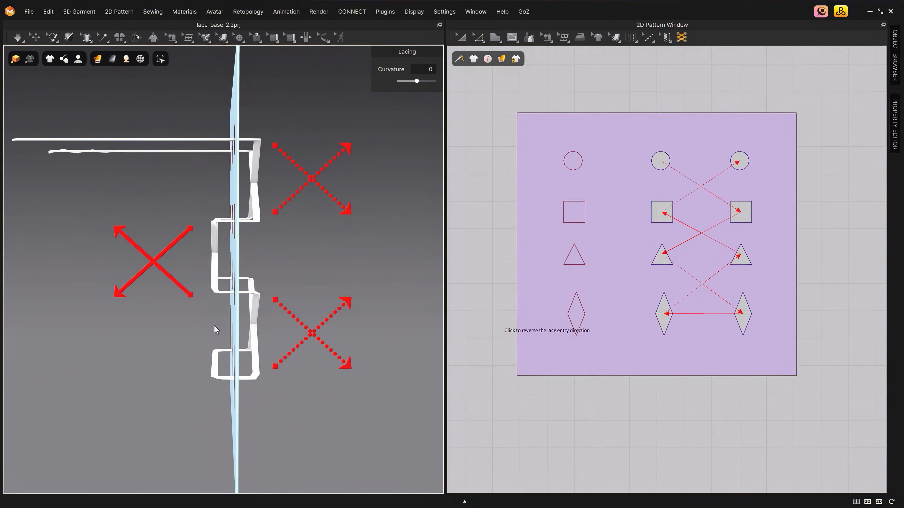
{"action": "right_click_drag", "start_coordinate": [224, 331], "coordinate": [246, 333]}
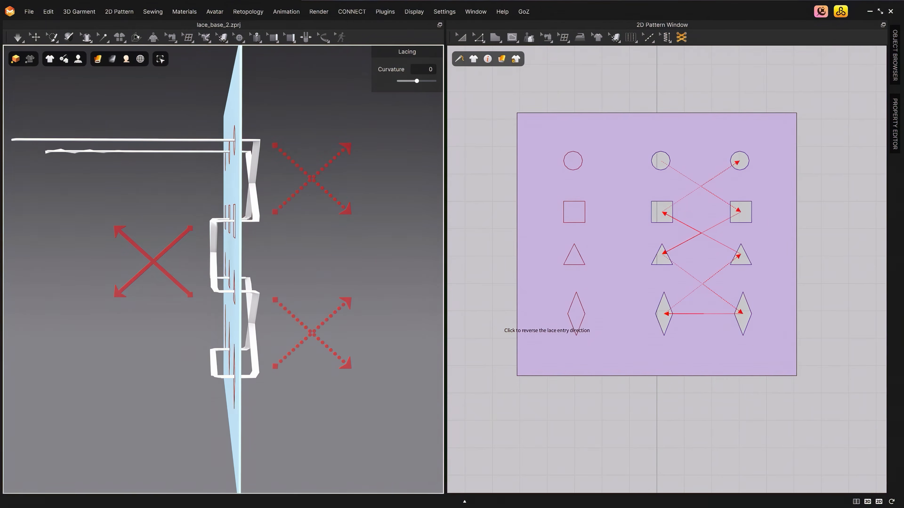
{"action": "right_click_drag", "start_coordinate": [178, 350], "coordinate": [302, 351]}
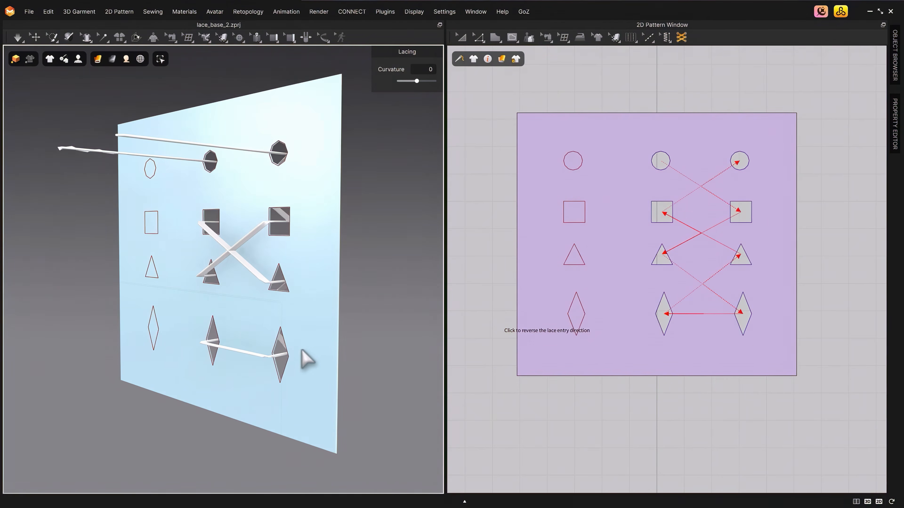
Step: Reverse the lace entry direction at the starting circular hole and inspect the lace edge-on
{"action": "left_click", "coordinate": [660, 167]}
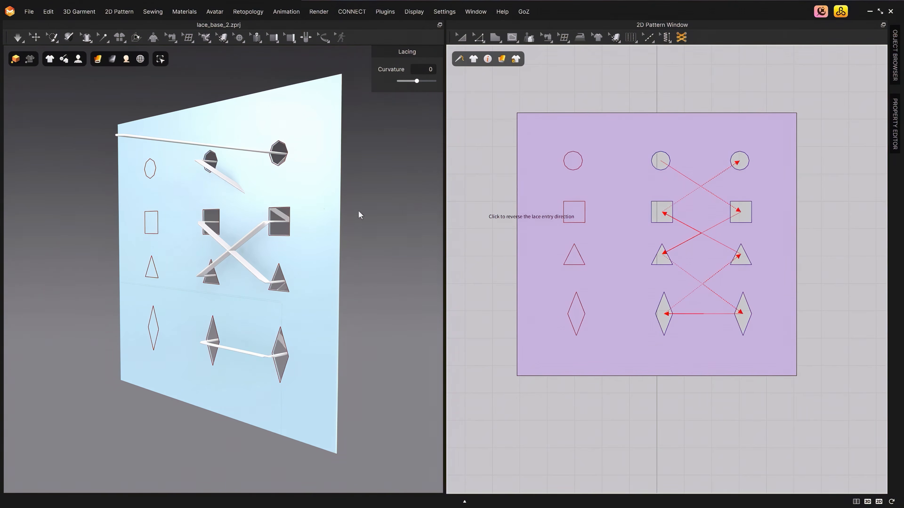
{"action": "mouse_move", "coordinate": [314, 188]}
{"action": "right_mouse_down"}
{"action": "mouse_move", "coordinate": [286, 187]}
{"action": "mouse_move", "coordinate": [339, 208]}
{"action": "mouse_move", "coordinate": [312, 201]}
{"action": "right_mouse_up"}
{"action": "scroll", "coordinate": [296, 199], "scroll_direction": "down", "scroll_amount": 1}
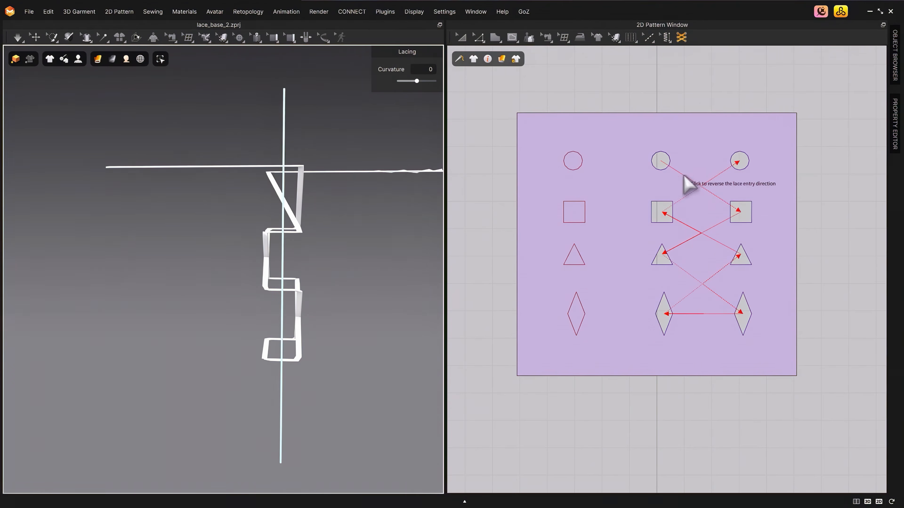
Step: Restore the entry direction at the starting circle and toggle it back and forth at the ending circular hole
{"action": "left_click", "coordinate": [660, 161]}
{"action": "left_click", "coordinate": [740, 161]}
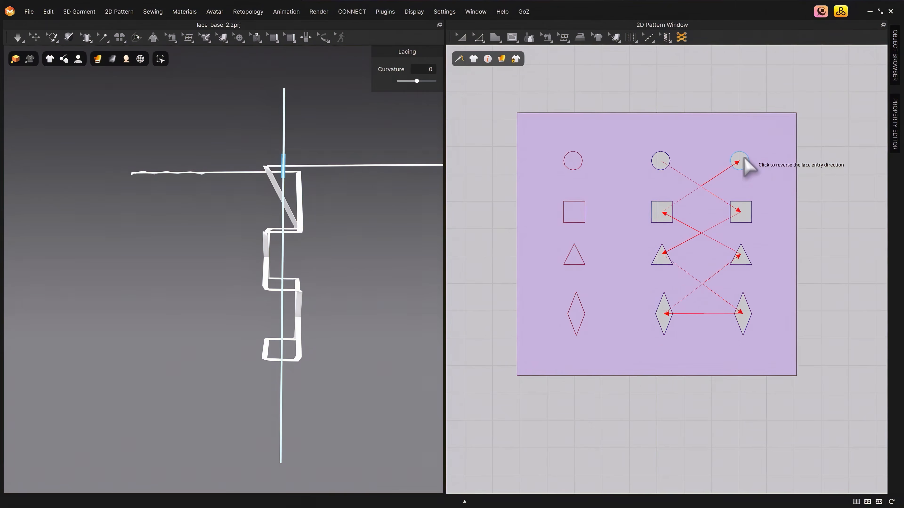
{"action": "left_click", "coordinate": [742, 160]}
{"action": "left_click", "coordinate": [742, 161]}
{"action": "left_click", "coordinate": [742, 160]}
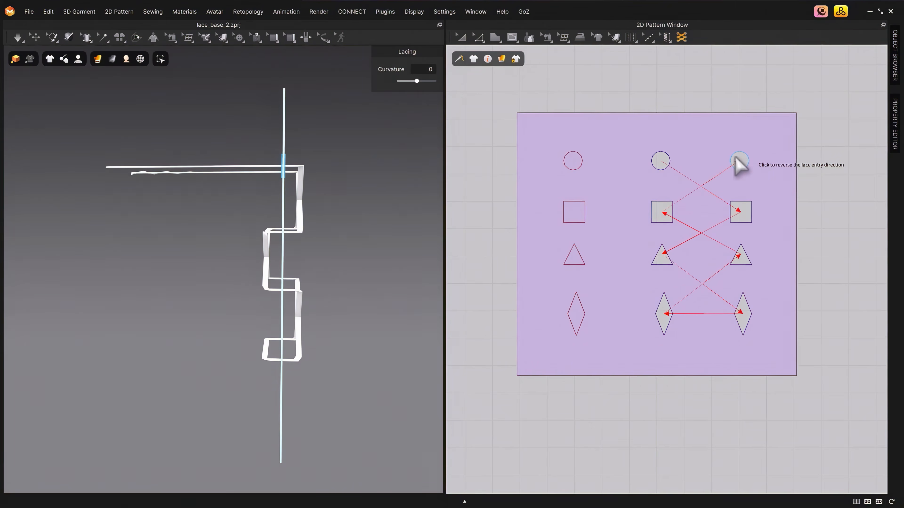
Step: Reverse the lace entry direction at successive holes on the downward path, from the starting circle to the diamonds
{"action": "left_click", "coordinate": [660, 161]}
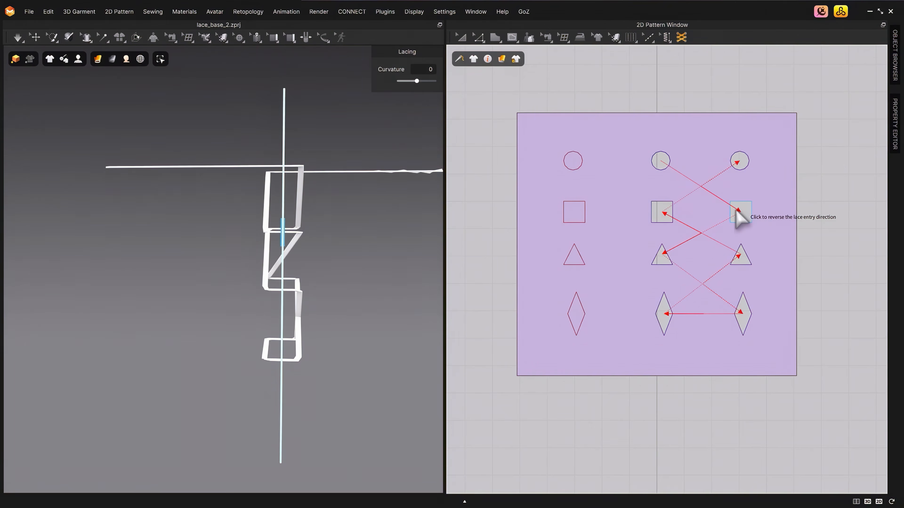
{"action": "right_click_drag", "start_coordinate": [326, 216], "coordinate": [348, 228]}
{"action": "scroll", "coordinate": [360, 237], "scroll_direction": "up", "scroll_amount": 3}
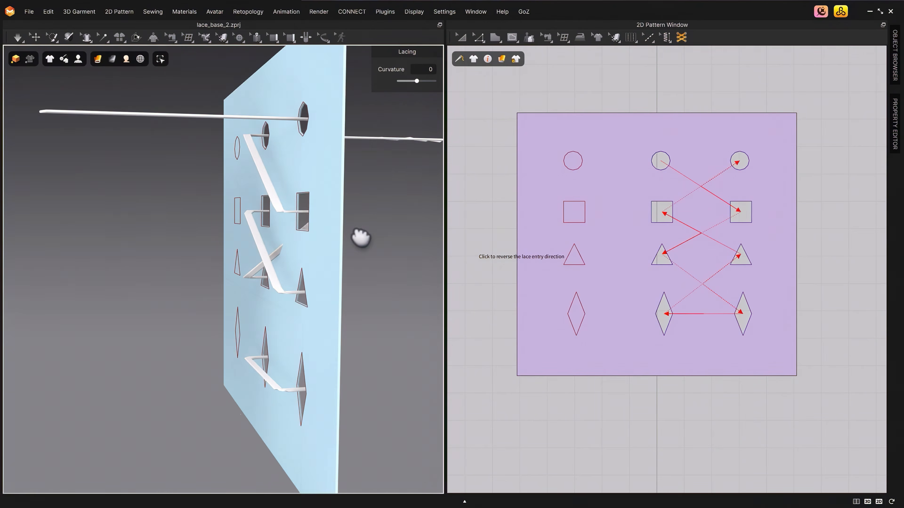
{"action": "left_click", "coordinate": [664, 262]}
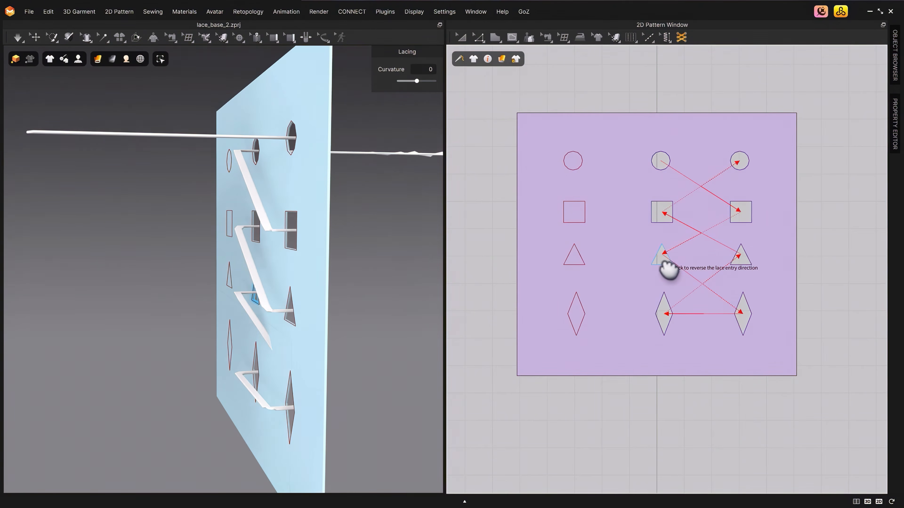
{"action": "left_click", "coordinate": [742, 312]}
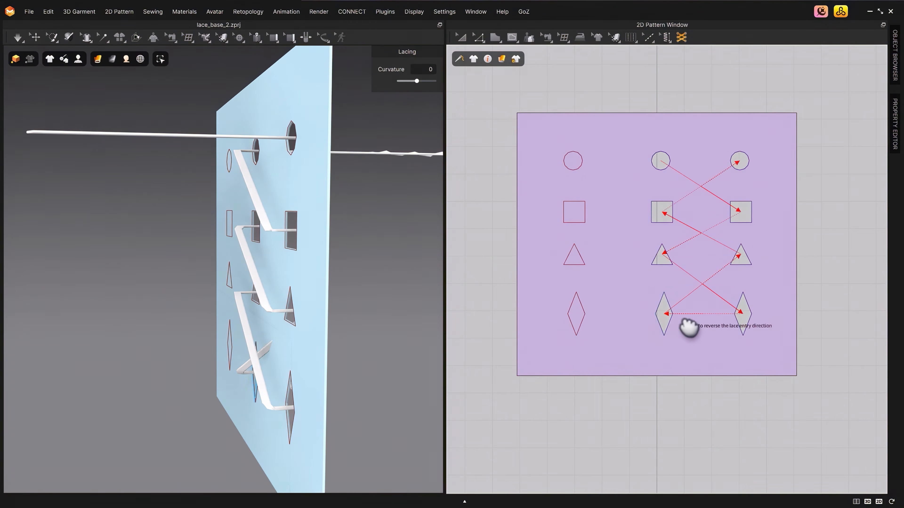
Step: Reverse the entry direction along the returning path through the triangle, square and ending circle so the lace crosses in front
{"action": "right_click_drag", "start_coordinate": [324, 242], "coordinate": [336, 237]}
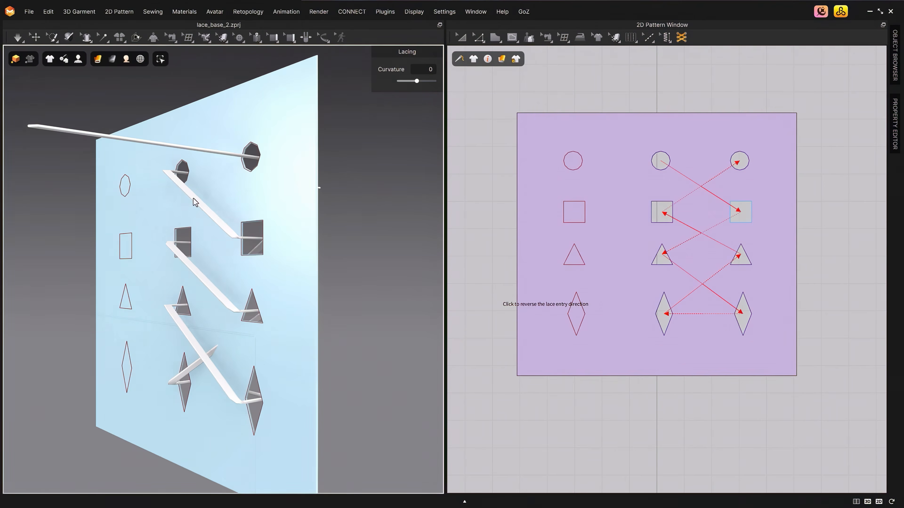
{"action": "right_click_drag", "start_coordinate": [253, 195], "coordinate": [322, 297]}
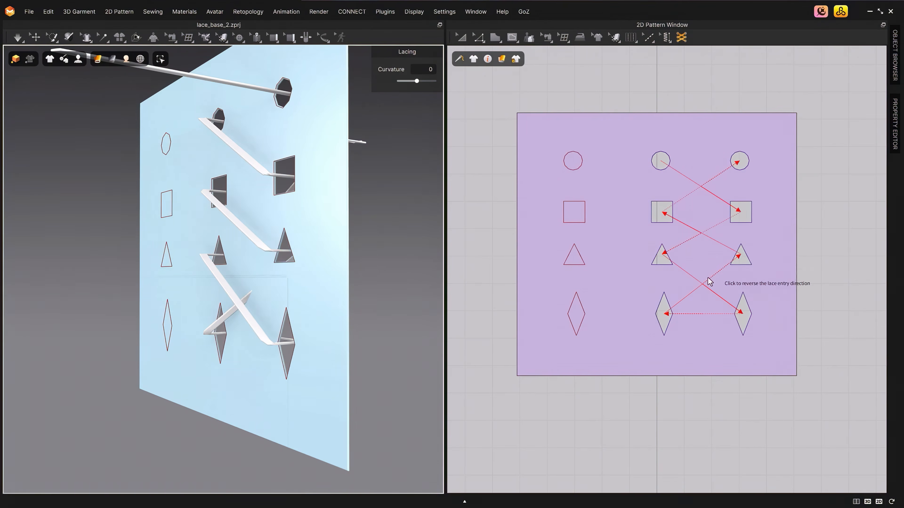
{"action": "left_click", "coordinate": [749, 264]}
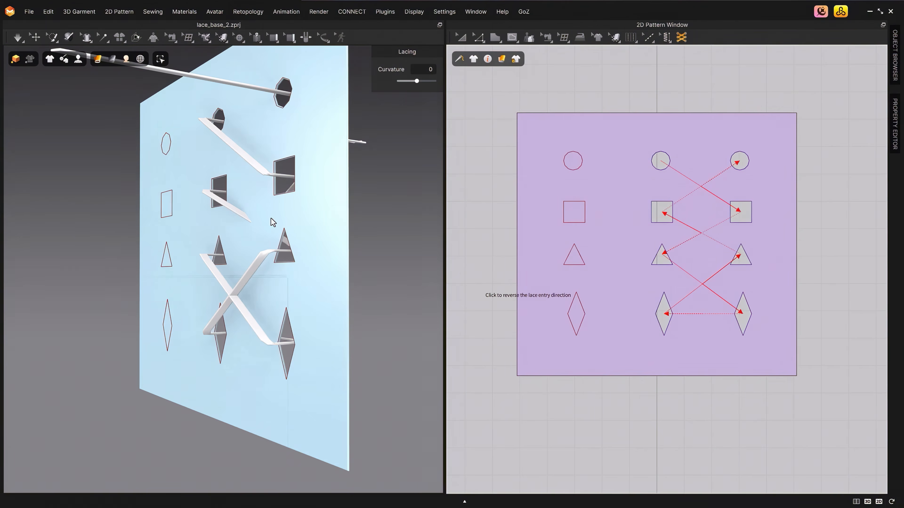
{"action": "left_click", "coordinate": [656, 220]}
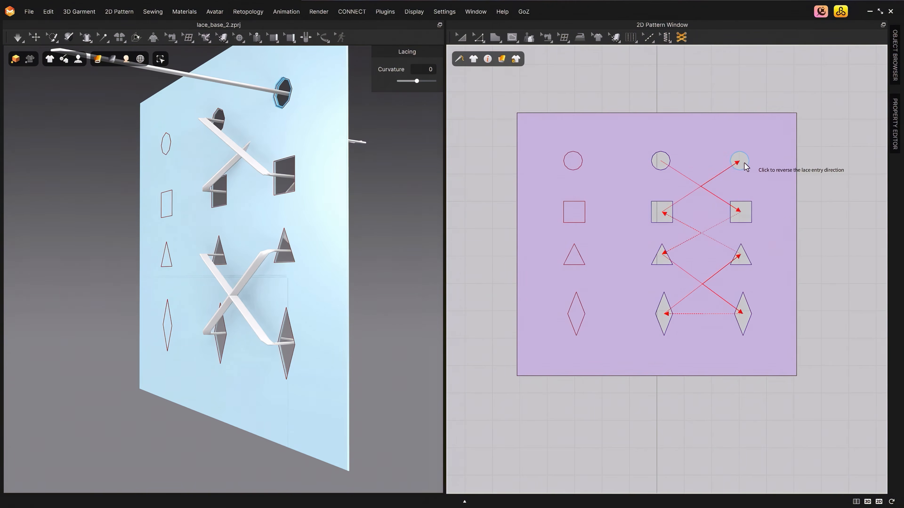
{"action": "right_click_drag", "start_coordinate": [274, 250], "coordinate": [297, 265]}
{"action": "middle_click_drag", "start_coordinate": [296, 265], "coordinate": [331, 336]}
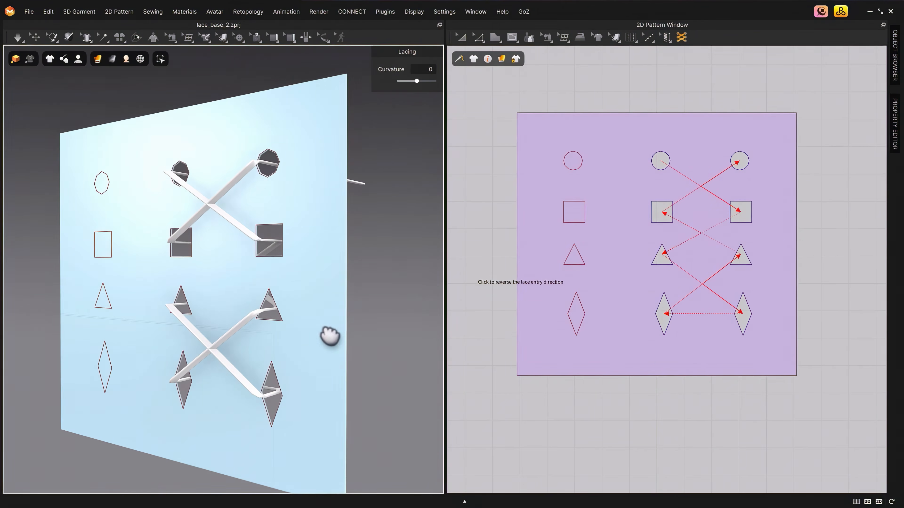
Step: Set the lacing Curvature to -17 and finish creating the lace
{"action": "right_click_drag", "start_coordinate": [332, 337], "coordinate": [363, 357]}
{"action": "scroll", "coordinate": [322, 325], "scroll_direction": "down", "scroll_amount": 2}
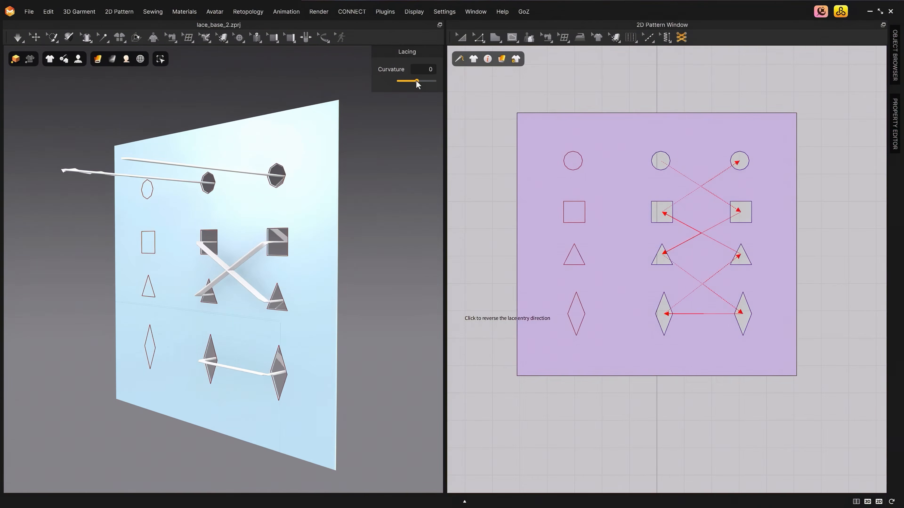
{"action": "left_click_drag", "start_coordinate": [415, 81], "coordinate": [414, 102]}
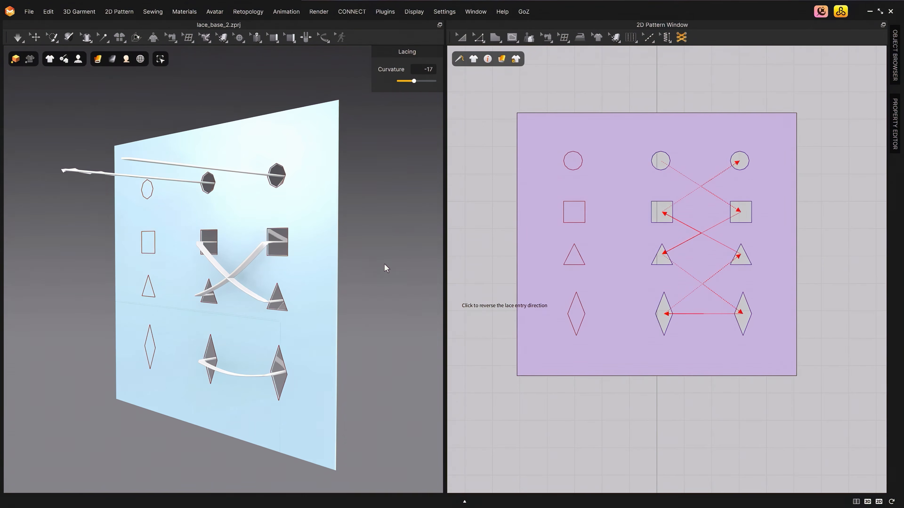
{"action": "left_click", "coordinate": [480, 252]}
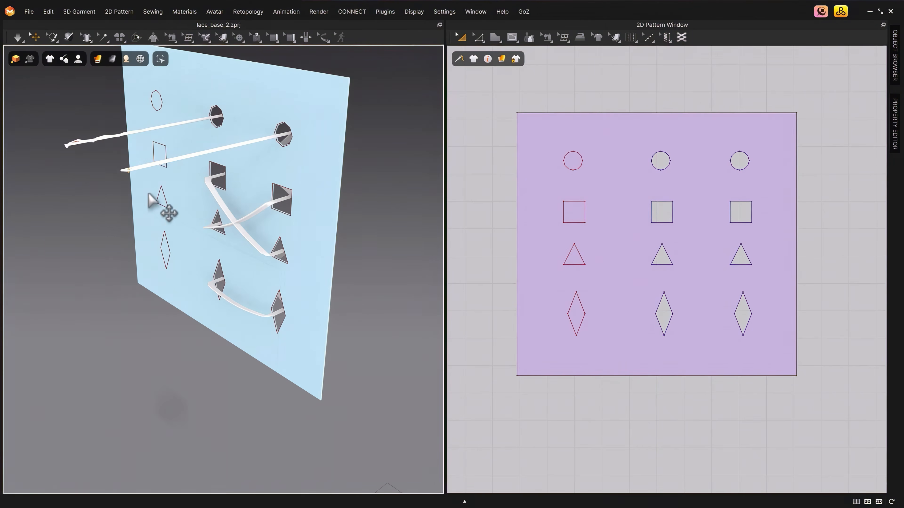
Step: Place the lace's strip pattern just beneath the square pattern in 2D and start the simulation
{"action": "right_click_drag", "start_coordinate": [148, 193], "coordinate": [389, 328]}
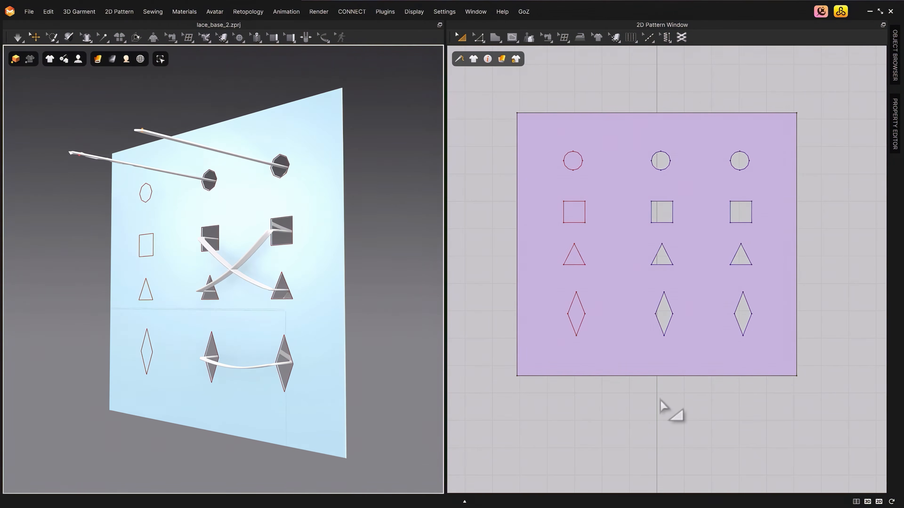
{"action": "scroll", "coordinate": [691, 444], "scroll_direction": "down", "scroll_amount": 4}
{"action": "middle_click_drag", "start_coordinate": [692, 447], "coordinate": [604, 398]}
{"action": "left_click_drag", "start_coordinate": [619, 429], "coordinate": [526, 362]}
{"action": "left_click", "coordinate": [462, 371]}
{"action": "left_click", "coordinate": [391, 372]}
{"action": "key", "text": "space"}
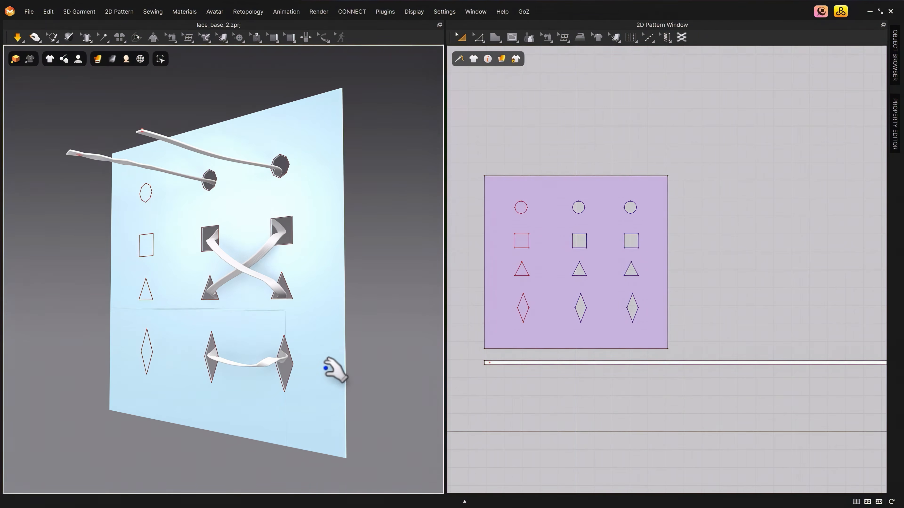
Step: Strengthen the lace and tug it at the diamond and square holes while it simulates
{"action": "right_click", "coordinate": [287, 363]}
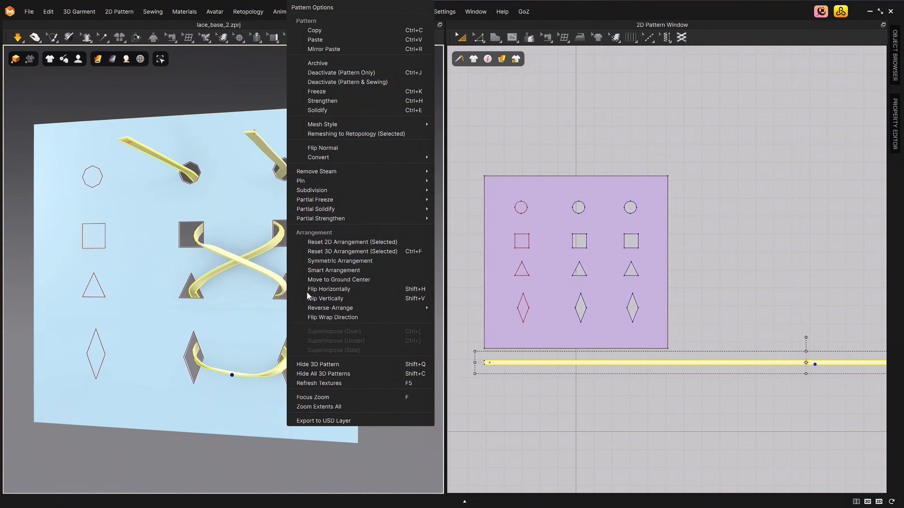
{"action": "left_click", "coordinate": [337, 102]}
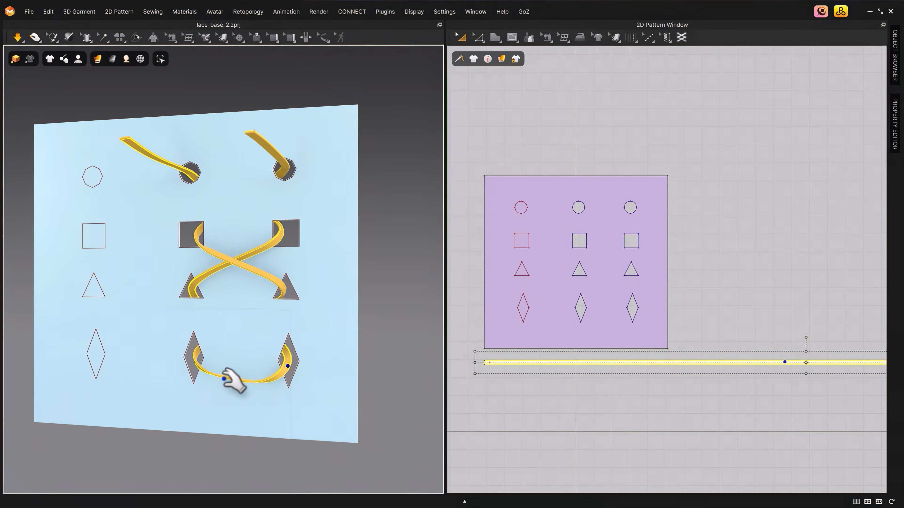
{"action": "left_click_drag", "start_coordinate": [220, 382], "coordinate": [218, 388]}
{"action": "left_click", "coordinate": [266, 385]}
{"action": "left_click", "coordinate": [201, 228]}
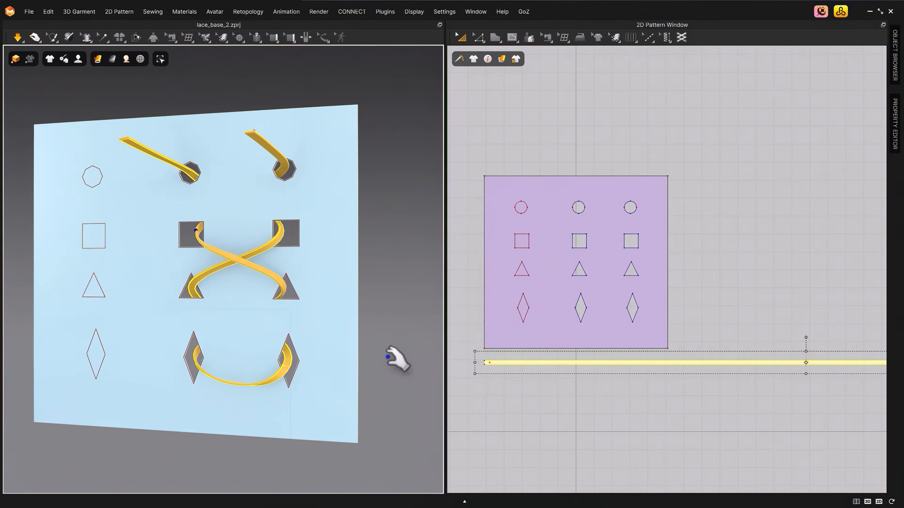
Step: Remove the strengthening from the lace and stop the simulation
{"action": "right_click", "coordinate": [287, 358]}
{"action": "left_click", "coordinate": [326, 101]}
{"action": "left_click", "coordinate": [370, 297]}
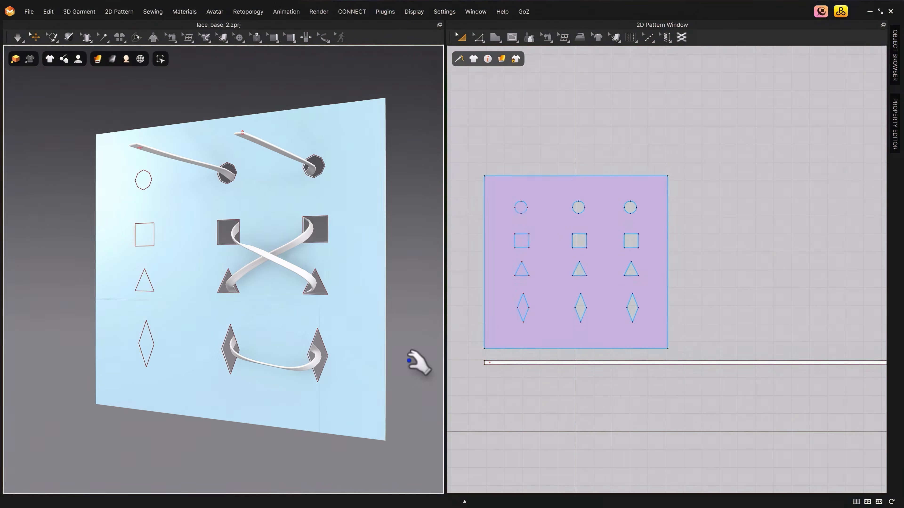
Step: Delete the pins at both free ends of the lace
{"action": "left_click", "coordinate": [243, 133]}
{"action": "key", "text": "Delete"}
{"action": "left_click", "coordinate": [139, 148]}
{"action": "key", "text": "Delete"}
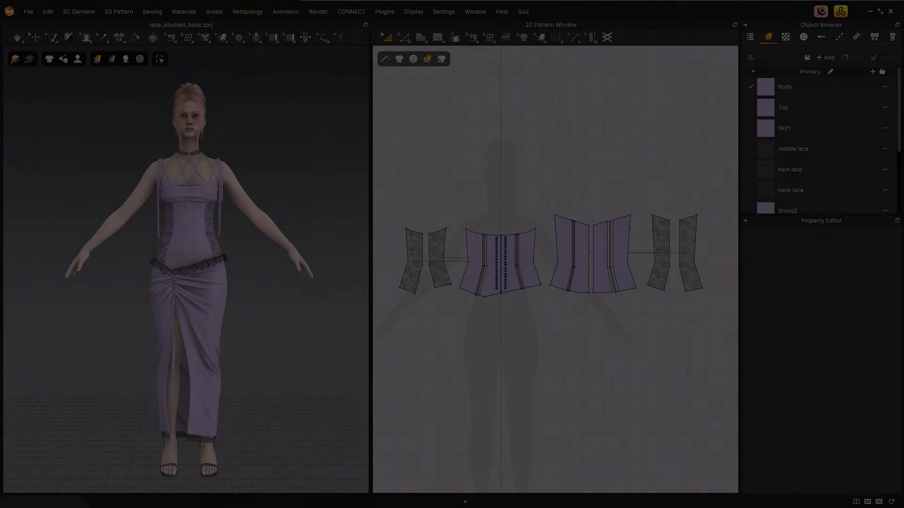
Step: Show the wireframe on the garment, with the corset front in close view
{"action": "scroll", "coordinate": [254, 246], "scroll_direction": "up", "scroll_amount": 10}
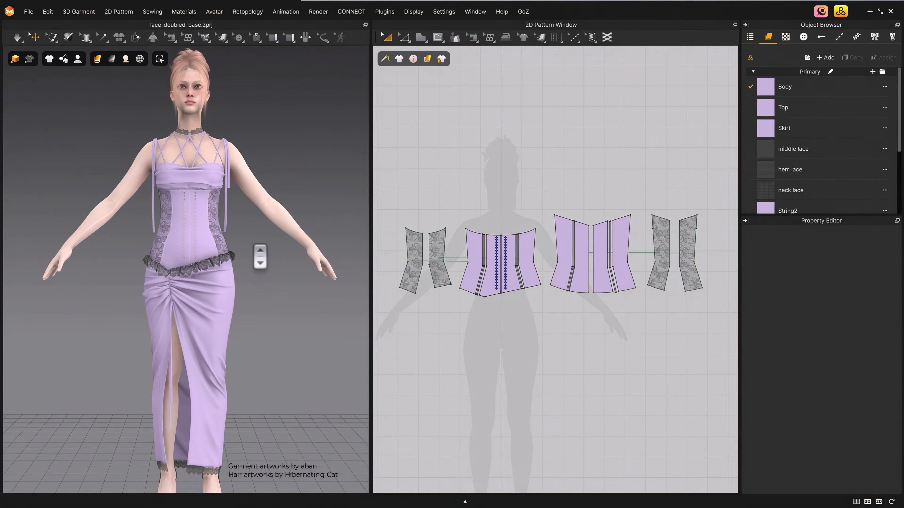
{"action": "scroll", "coordinate": [271, 361], "scroll_direction": "up", "scroll_amount": 5}
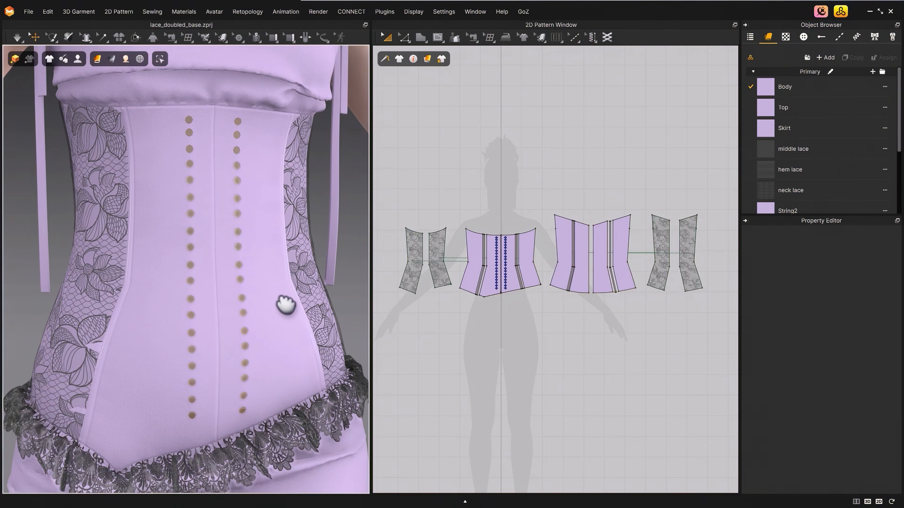
{"action": "scroll", "coordinate": [513, 253], "scroll_direction": "up", "scroll_amount": 1}
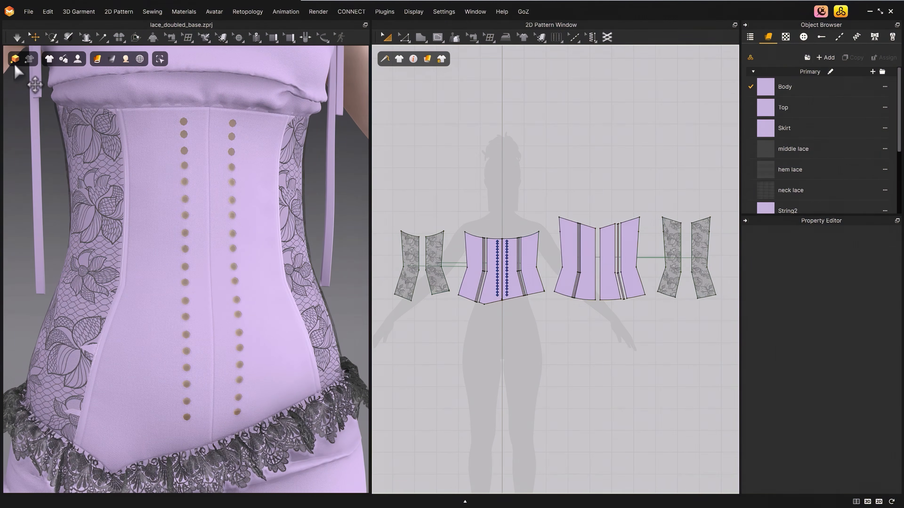
{"action": "left_click", "coordinate": [97, 58]}
{"action": "left_click", "coordinate": [114, 193]}
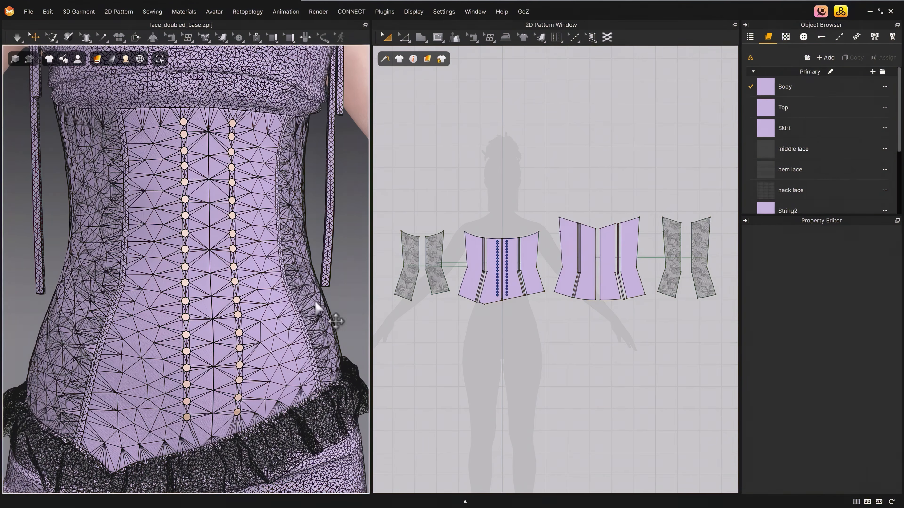
Step: Set the particle distance of the two center front corset panels with the holes to 5 mm
{"action": "left_click", "coordinate": [494, 301]}
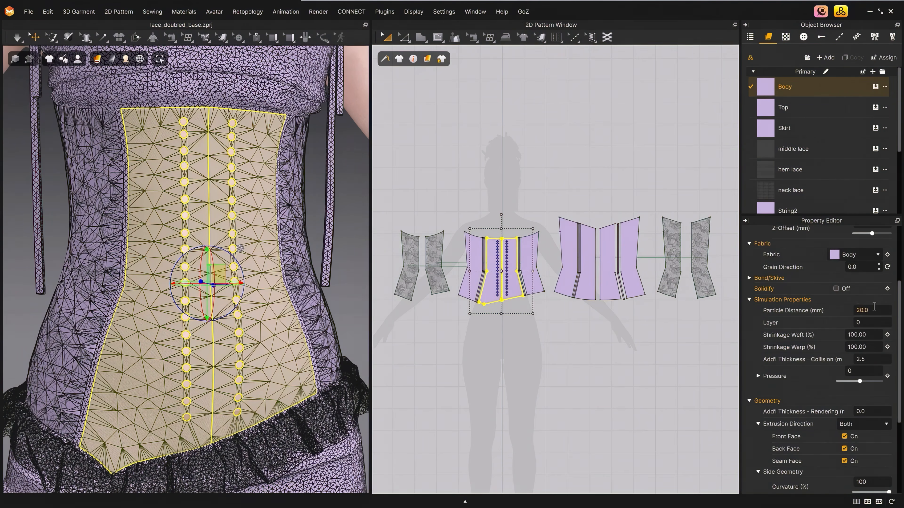
{"action": "double_click", "coordinate": [878, 309]}
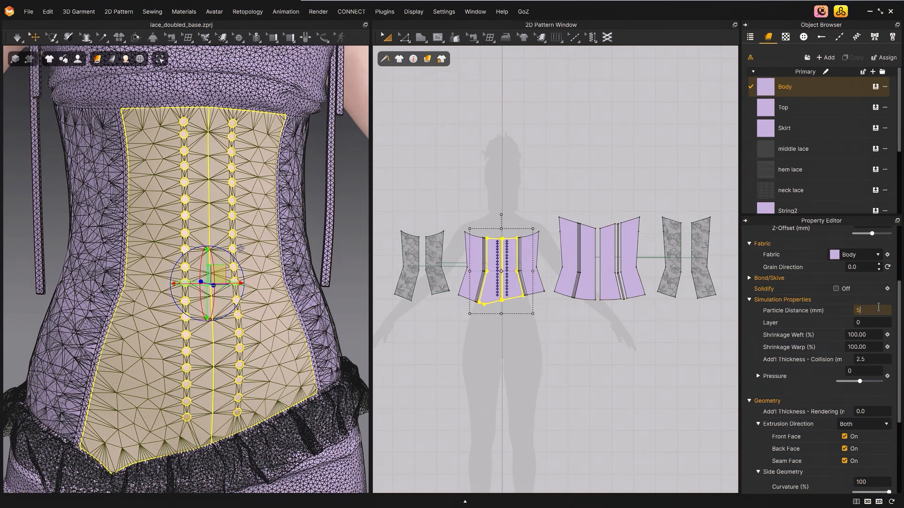
{"action": "type", "text": "5"}
{"action": "key", "text": "Return"}
{"action": "left_click", "coordinate": [596, 395]}
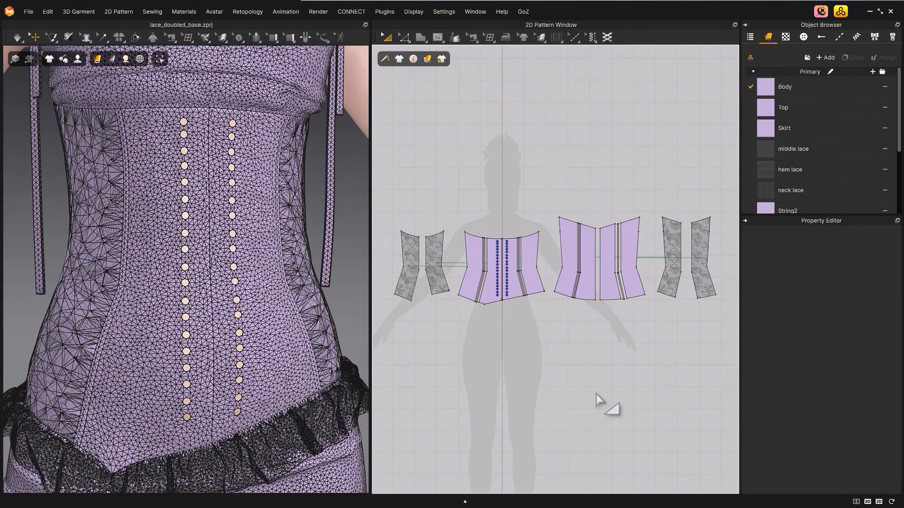
Step: Examine the corset's mesh density around the lacing holes, on the side panels and on the back
{"action": "right_click_drag", "start_coordinate": [235, 282], "coordinate": [246, 296]}
{"action": "scroll", "coordinate": [247, 295], "scroll_direction": "up", "scroll_amount": 5}
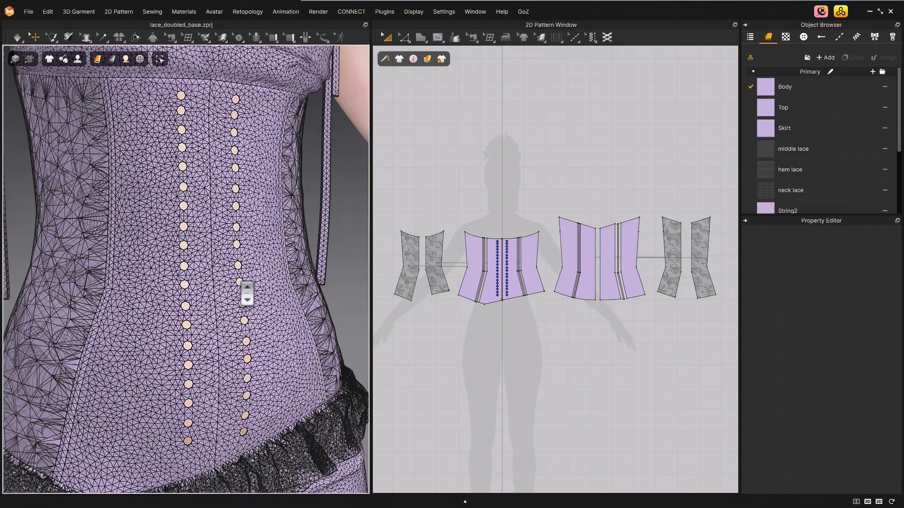
{"action": "right_click_drag", "start_coordinate": [174, 267], "coordinate": [222, 262]}
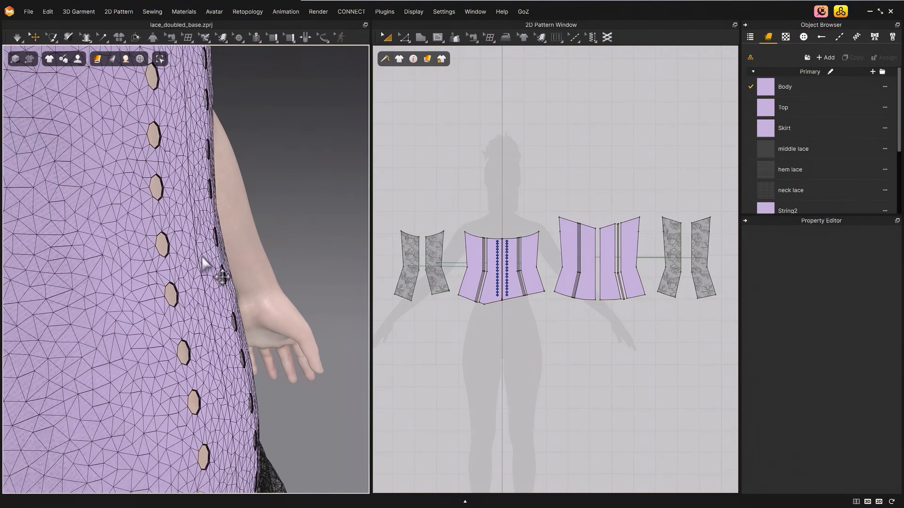
{"action": "scroll", "coordinate": [185, 263], "scroll_direction": "up", "scroll_amount": 6}
{"action": "scroll", "coordinate": [182, 269], "scroll_direction": "down", "scroll_amount": 5}
{"action": "scroll", "coordinate": [202, 327], "scroll_direction": "up", "scroll_amount": 2}
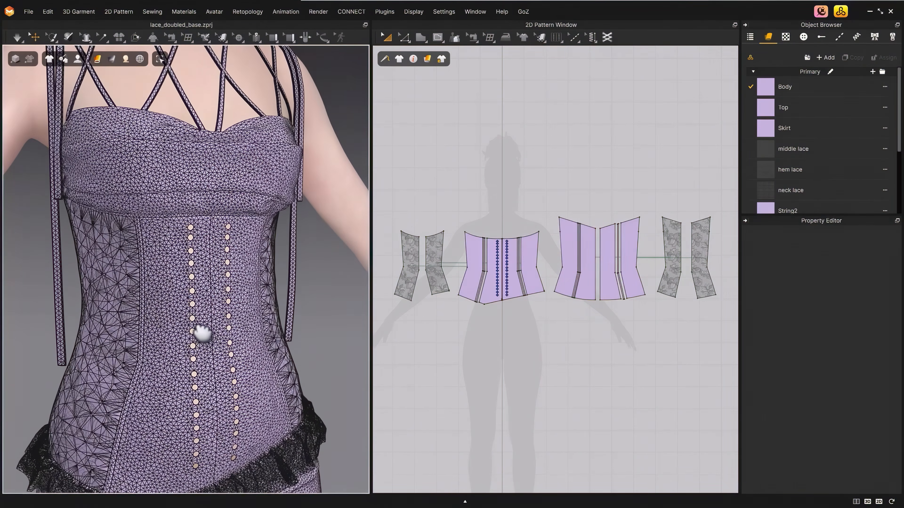
{"action": "right_click_drag", "start_coordinate": [201, 327], "coordinate": [145, 315]}
{"action": "right_click_drag", "start_coordinate": [145, 315], "coordinate": [131, 313]}
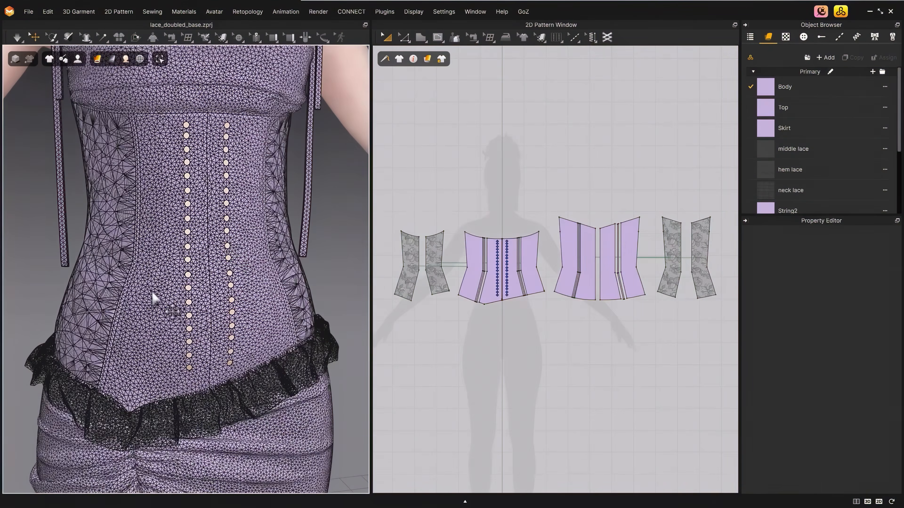
{"action": "mouse_move", "coordinate": [151, 297]}
{"action": "right_mouse_down"}
{"action": "mouse_move", "coordinate": [218, 293]}
{"action": "mouse_move", "coordinate": [153, 289]}
{"action": "right_mouse_up"}
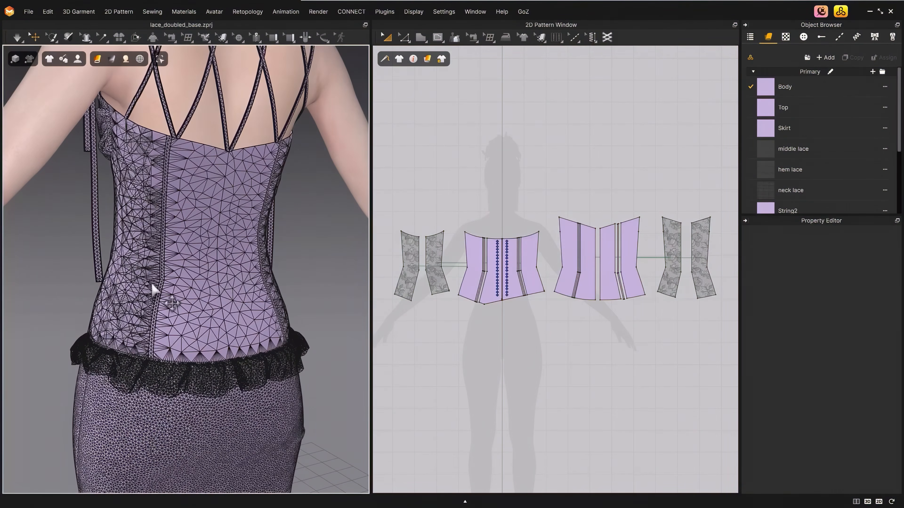
{"action": "right_click_drag", "start_coordinate": [151, 215], "coordinate": [221, 264]}
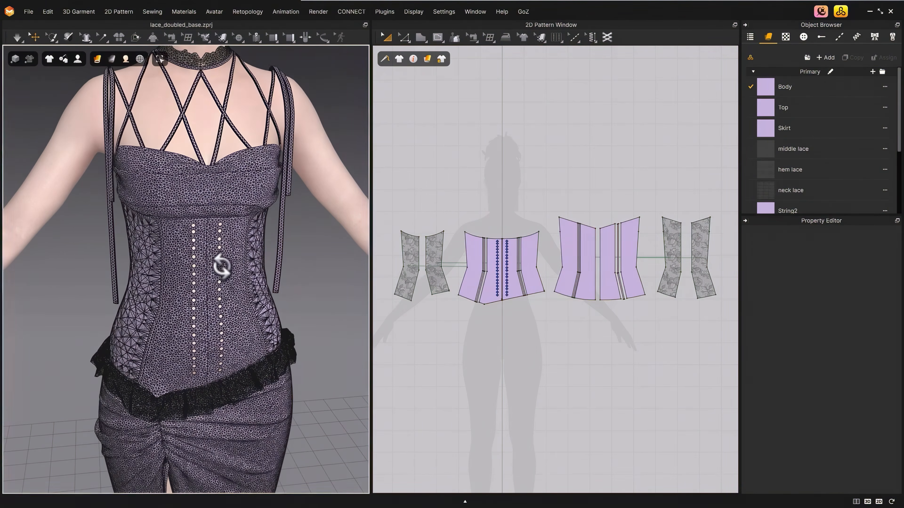
Step: Inspect the avatar's skin offset setting and clear the selection
{"action": "left_click", "coordinate": [203, 123]}
{"action": "left_click", "coordinate": [879, 349]}
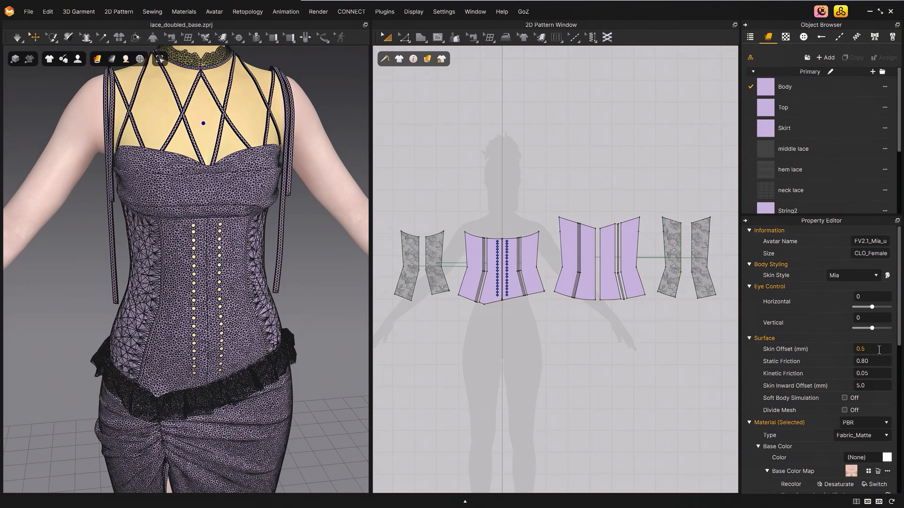
{"action": "left_click", "coordinate": [531, 344]}
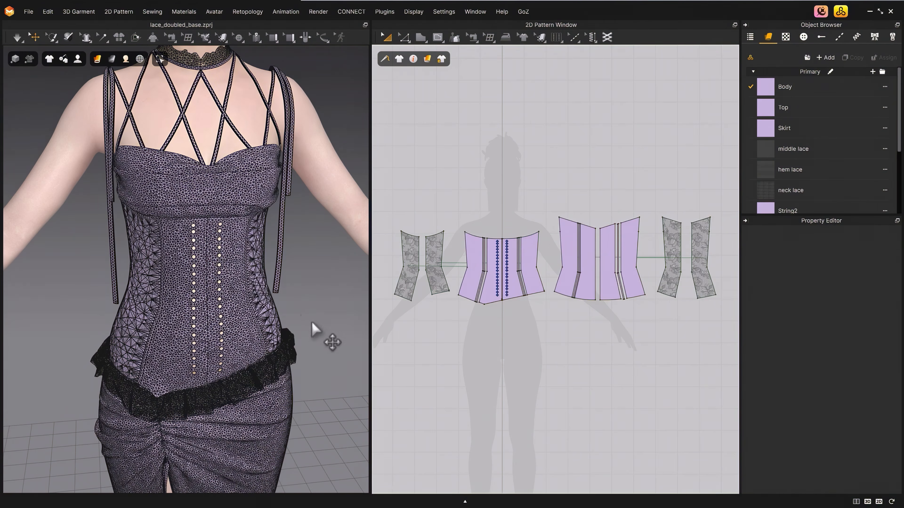
Step: Select all the corset patterns in 2D and set their particle distance to 5 mm
{"action": "right_click_drag", "start_coordinate": [313, 328], "coordinate": [108, 346]}
{"action": "left_click_drag", "start_coordinate": [393, 215], "coordinate": [723, 344]}
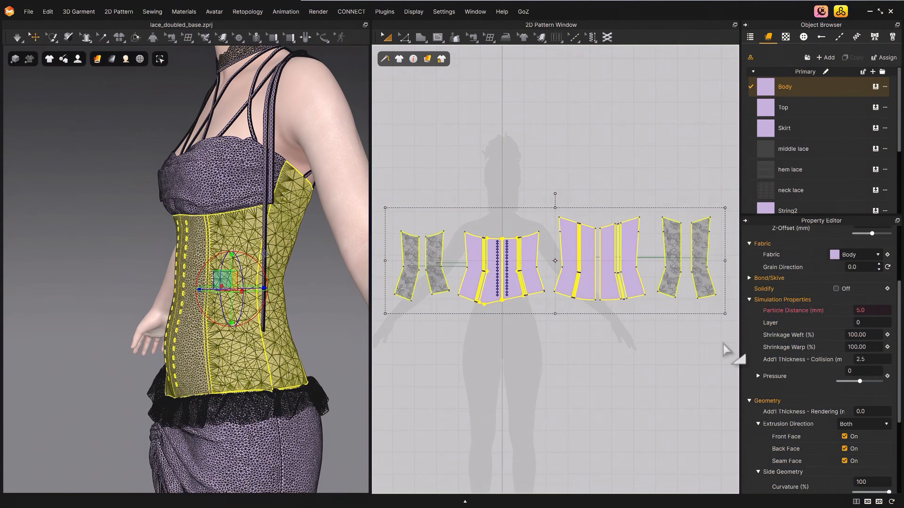
{"action": "left_click", "coordinate": [874, 311]}
{"action": "type", "text": "5"}
{"action": "key", "text": "Return"}
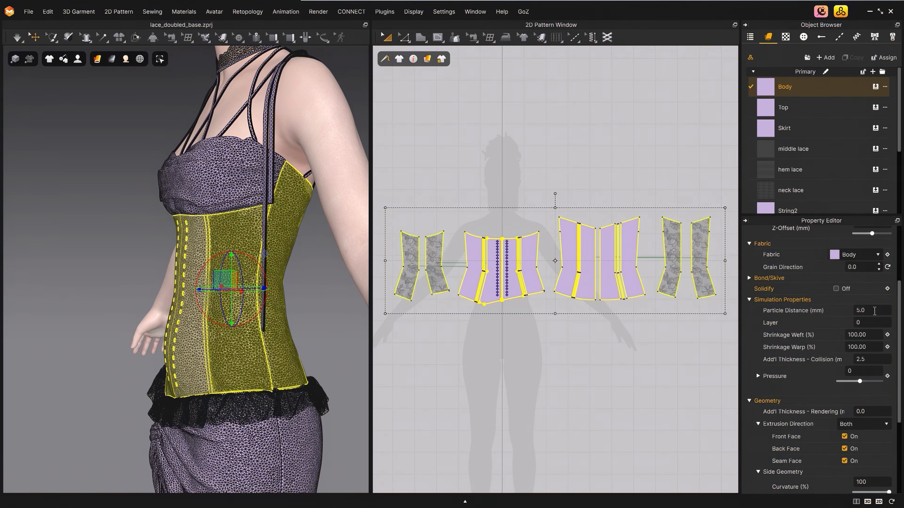
{"action": "left_click", "coordinate": [577, 364]}
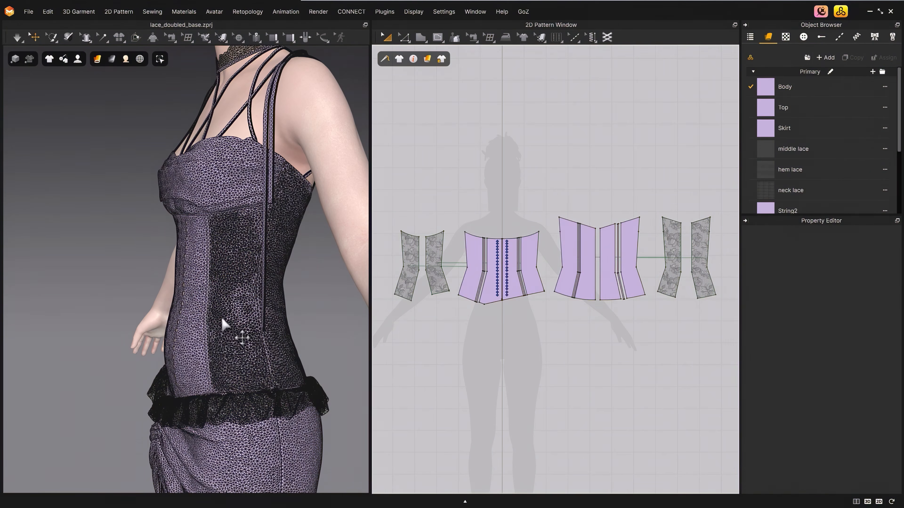
Step: Hide the wireframe on the garment
{"action": "right_click_drag", "start_coordinate": [226, 323], "coordinate": [266, 311]}
{"action": "left_click", "coordinate": [97, 59]}
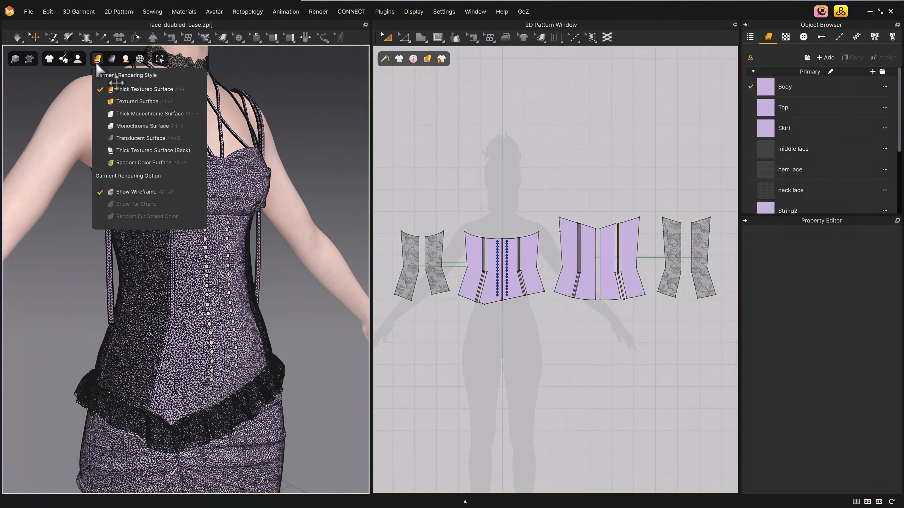
{"action": "left_click", "coordinate": [141, 198]}
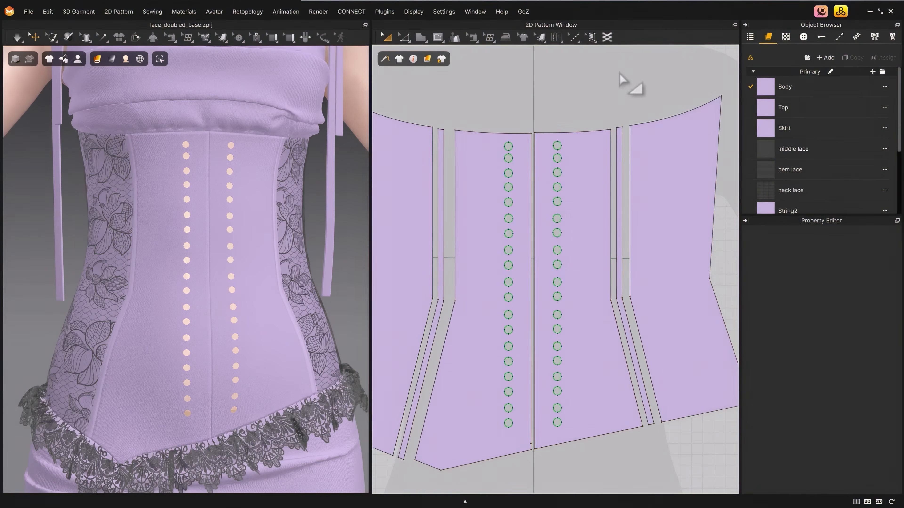
Step: Start lacing at the first column's top hole and zigzag down between the two columns, skipping alternate holes, to that column's bottom hole
{"action": "left_click", "coordinate": [606, 37]}
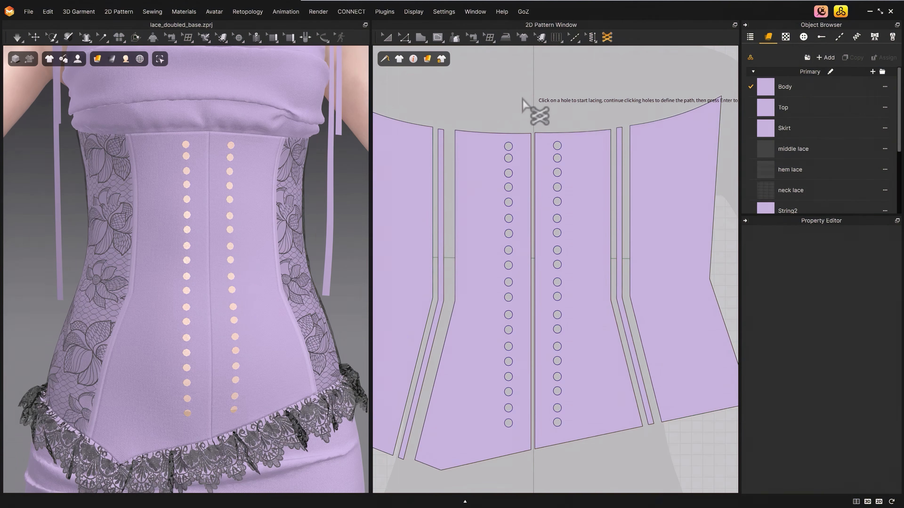
{"action": "left_click", "coordinate": [508, 146]}
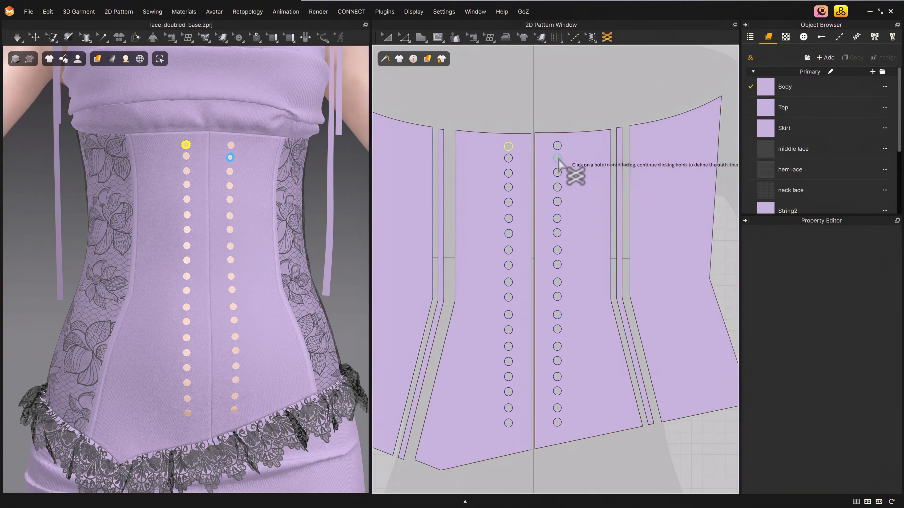
{"action": "left_click", "coordinate": [557, 157]}
{"action": "left_click", "coordinate": [508, 173]}
{"action": "left_click", "coordinate": [557, 187]}
{"action": "left_click", "coordinate": [508, 202]}
{"action": "left_click", "coordinate": [557, 218]}
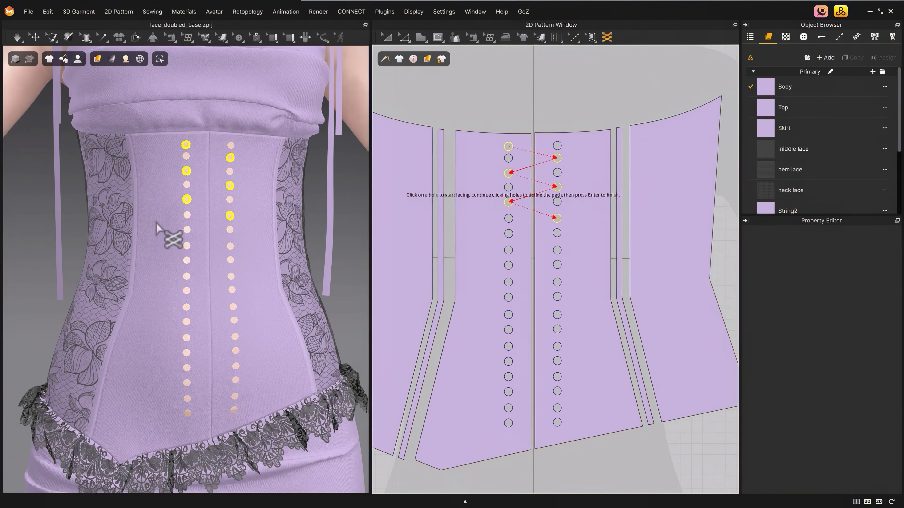
{"action": "left_click", "coordinate": [186, 229]}
{"action": "left_click", "coordinate": [231, 246]}
{"action": "left_click", "coordinate": [187, 260]}
{"action": "left_click", "coordinate": [231, 276]}
{"action": "left_click", "coordinate": [186, 290]}
{"action": "left_click", "coordinate": [233, 307]}
{"action": "left_click", "coordinate": [187, 322]}
{"action": "left_click", "coordinate": [234, 337]}
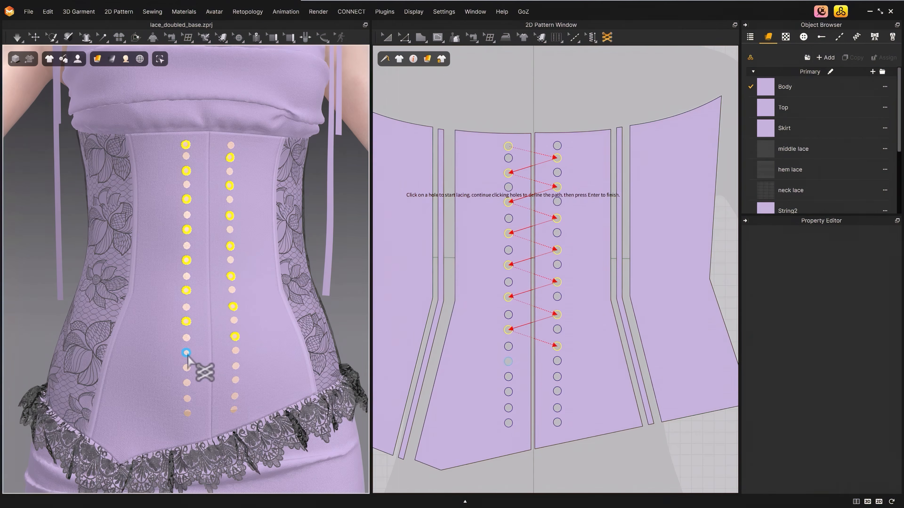
{"action": "left_click", "coordinate": [187, 352]}
{"action": "left_click", "coordinate": [236, 366]}
{"action": "left_click", "coordinate": [187, 383]}
{"action": "left_click", "coordinate": [235, 397]}
{"action": "left_click", "coordinate": [187, 414]}
Step: Cross to the other column's bottom hole, zigzag the lace up through the remaining holes to its top hole, and finish the path
{"action": "left_click", "coordinate": [234, 409]}
{"action": "left_click", "coordinate": [235, 380]}
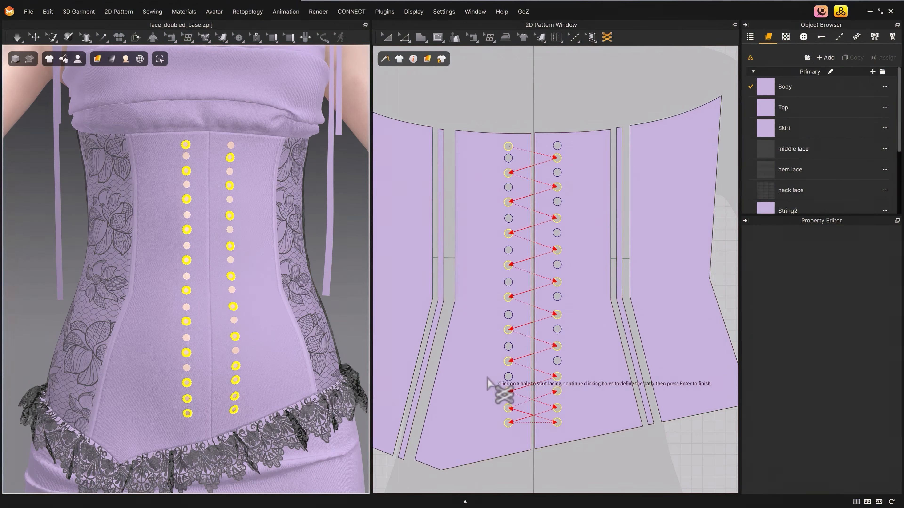
{"action": "left_click", "coordinate": [508, 377]}
{"action": "left_click", "coordinate": [557, 361]}
{"action": "left_click", "coordinate": [508, 346]}
{"action": "left_click", "coordinate": [557, 329]}
{"action": "left_click", "coordinate": [508, 315]}
{"action": "left_click", "coordinate": [557, 296]}
{"action": "left_click", "coordinate": [508, 283]}
{"action": "left_click", "coordinate": [557, 264]}
{"action": "left_click", "coordinate": [508, 250]}
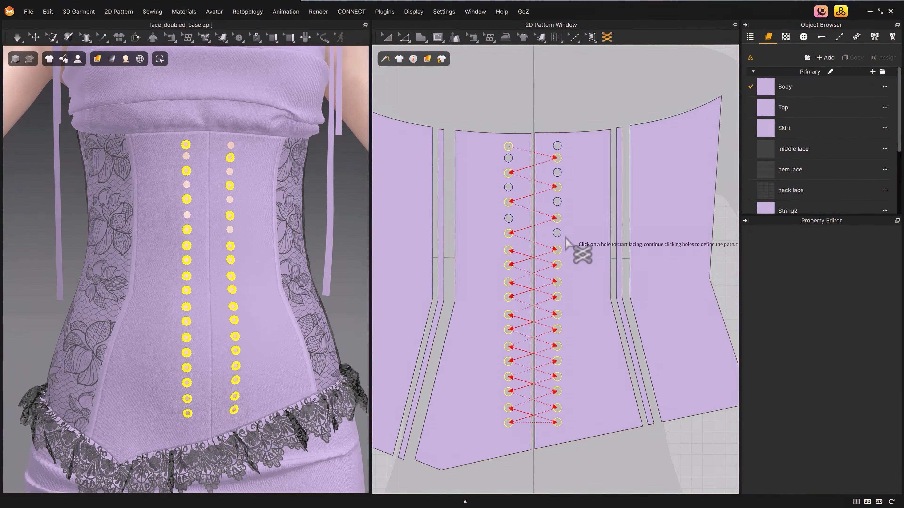
{"action": "left_click", "coordinate": [557, 232]}
{"action": "left_click", "coordinate": [508, 219]}
{"action": "left_click", "coordinate": [557, 201]}
{"action": "left_click", "coordinate": [509, 186]}
{"action": "left_click", "coordinate": [557, 173]}
{"action": "left_click", "coordinate": [508, 158]}
{"action": "left_click", "coordinate": [557, 146]}
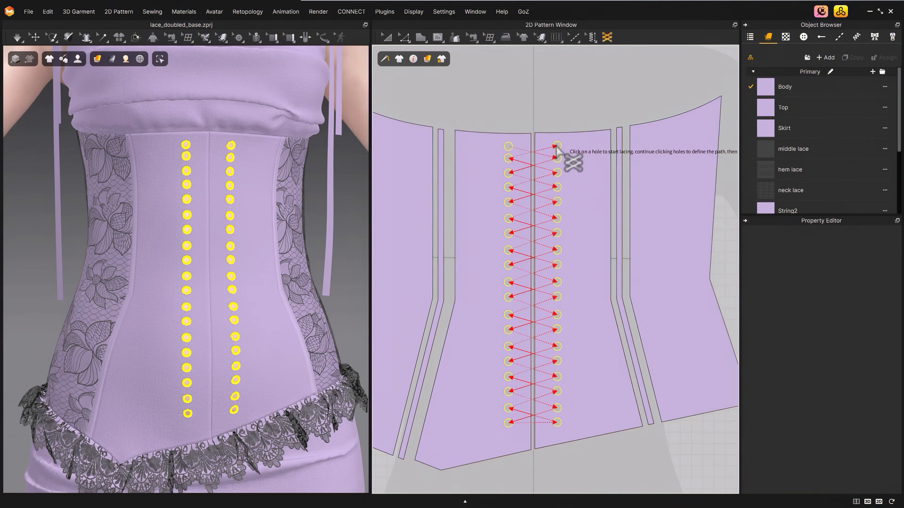
{"action": "key", "text": "Return"}
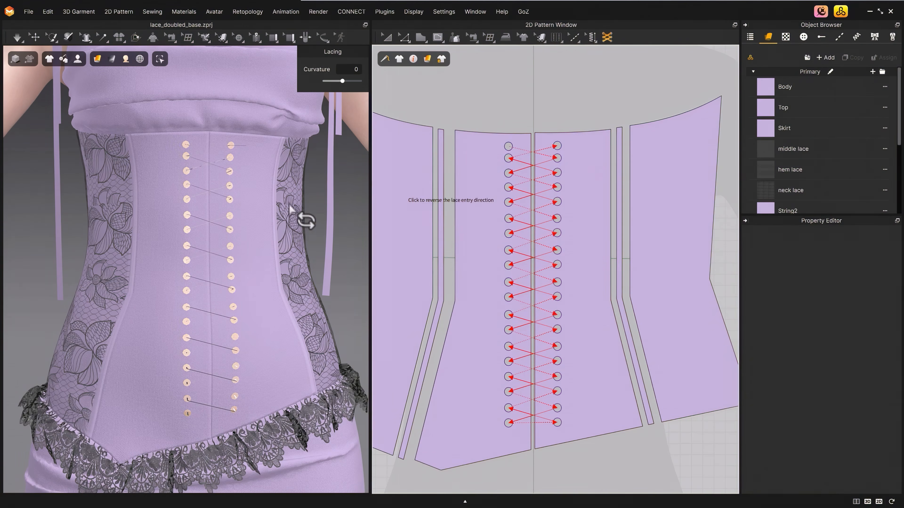
Step: Switch the garment rendering to Thick Textured Surface, check the lace preview on the corset, and confirm the lacing
{"action": "mouse_move", "coordinate": [98, 59]}
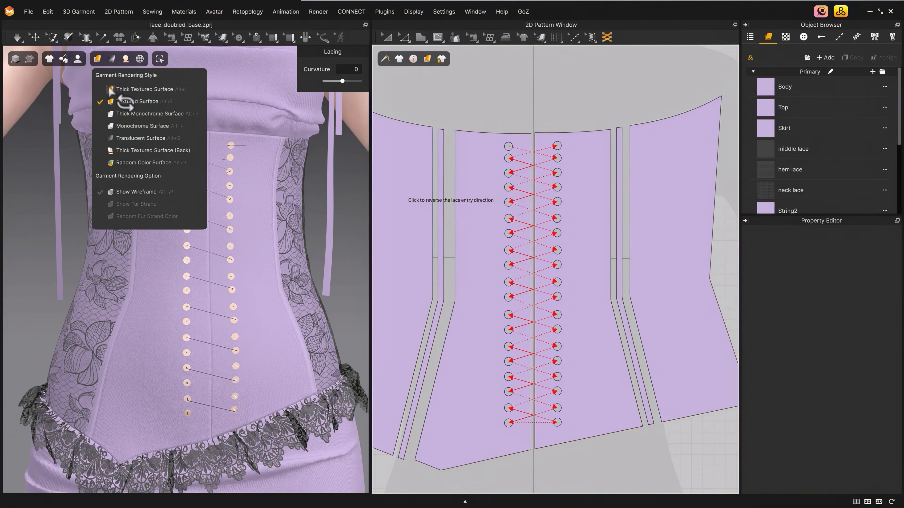
{"action": "left_click", "coordinate": [111, 91]}
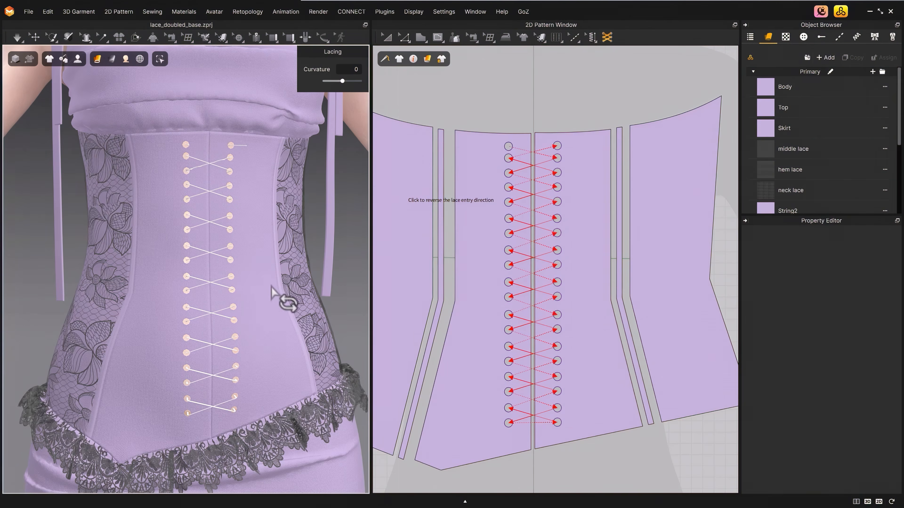
{"action": "scroll", "coordinate": [274, 260], "scroll_direction": "up", "scroll_amount": 6}
{"action": "scroll", "coordinate": [266, 277], "scroll_direction": "up", "scroll_amount": 2}
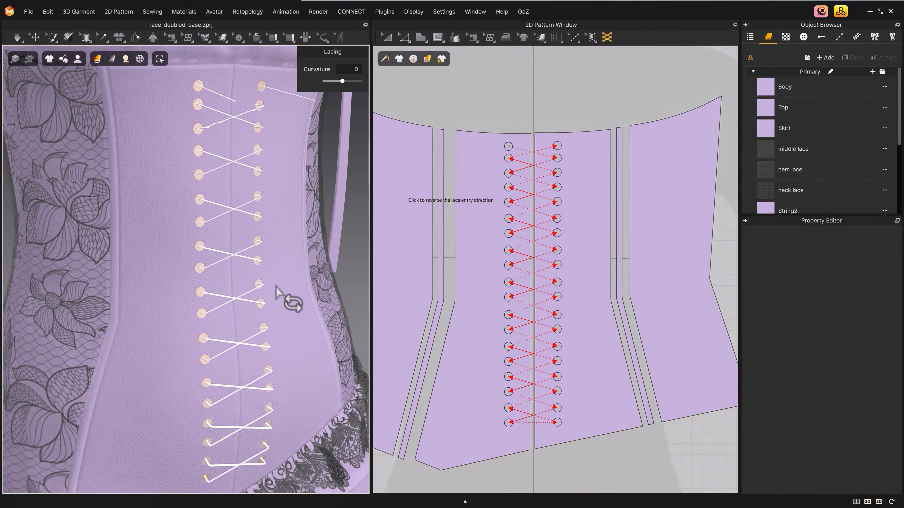
{"action": "middle_click_drag", "start_coordinate": [277, 287], "coordinate": [264, 290]}
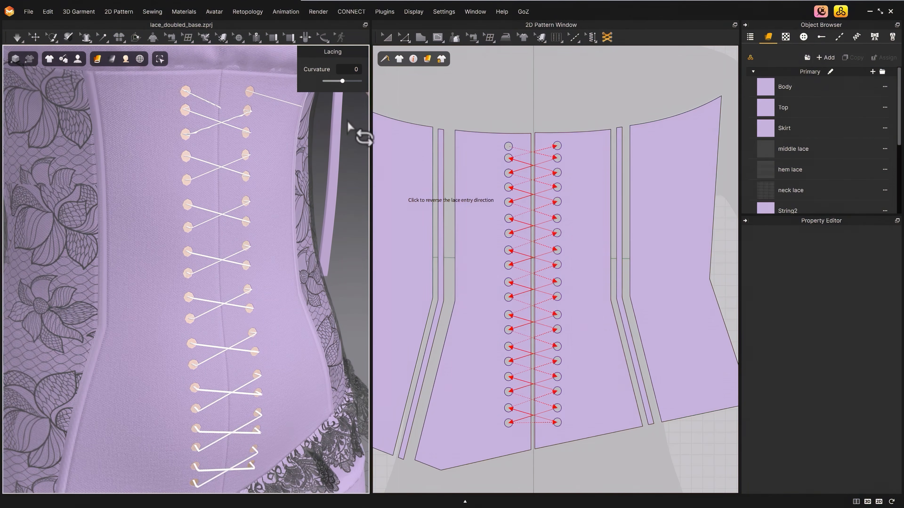
{"action": "key", "text": "Return"}
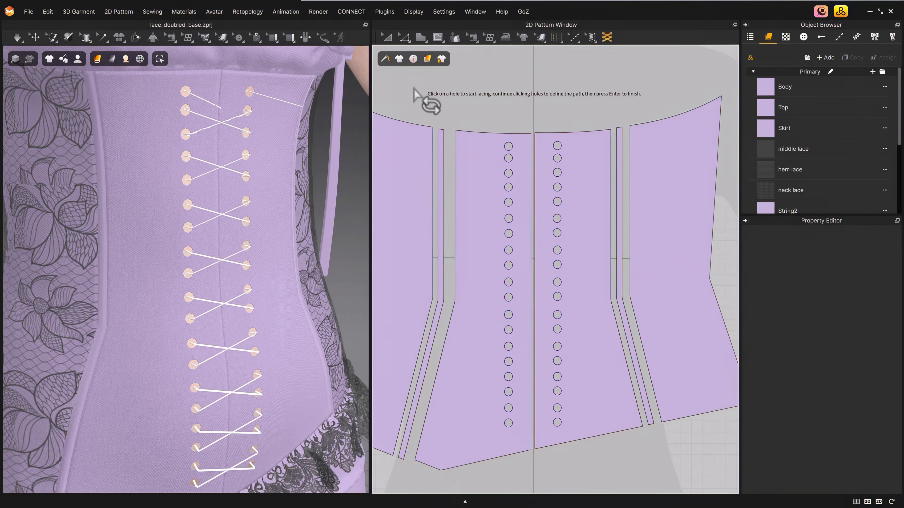
Step: Select the long, thin 2D pattern of the new corset lace and enlarge its height to make the lace wider
{"action": "scroll", "coordinate": [533, 314], "scroll_direction": "down", "scroll_amount": 5}
{"action": "middle_click_drag", "start_coordinate": [604, 357], "coordinate": [553, 82]}
{"action": "middle_click_drag", "start_coordinate": [614, 395], "coordinate": [523, 293]}
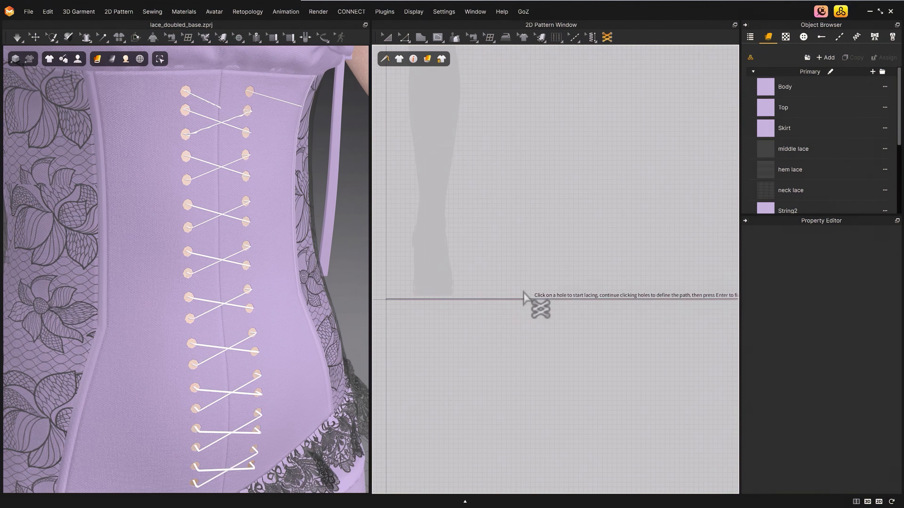
{"action": "left_click", "coordinate": [387, 37]}
{"action": "left_click", "coordinate": [590, 301]}
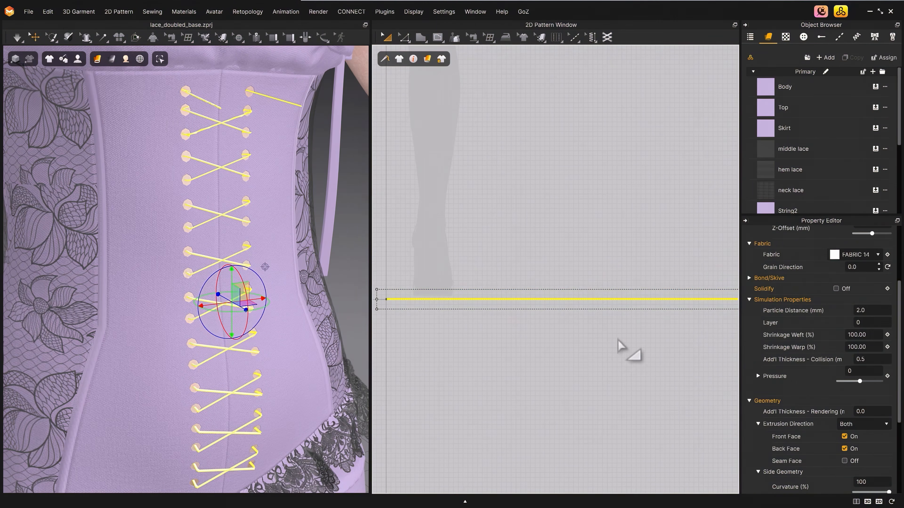
{"action": "scroll", "coordinate": [657, 349], "scroll_direction": "down", "scroll_amount": 3}
{"action": "middle_click_drag", "start_coordinate": [681, 350], "coordinate": [460, 334]}
{"action": "scroll", "coordinate": [534, 314], "scroll_direction": "up", "scroll_amount": 8}
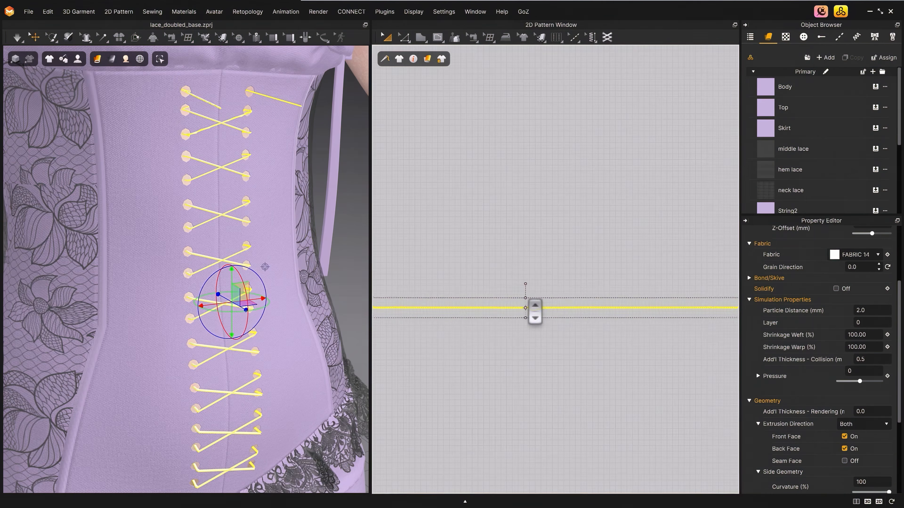
{"action": "left_click_drag", "start_coordinate": [511, 326], "coordinate": [539, 307]}
{"action": "right_click_drag", "start_coordinate": [283, 188], "coordinate": [273, 185]}
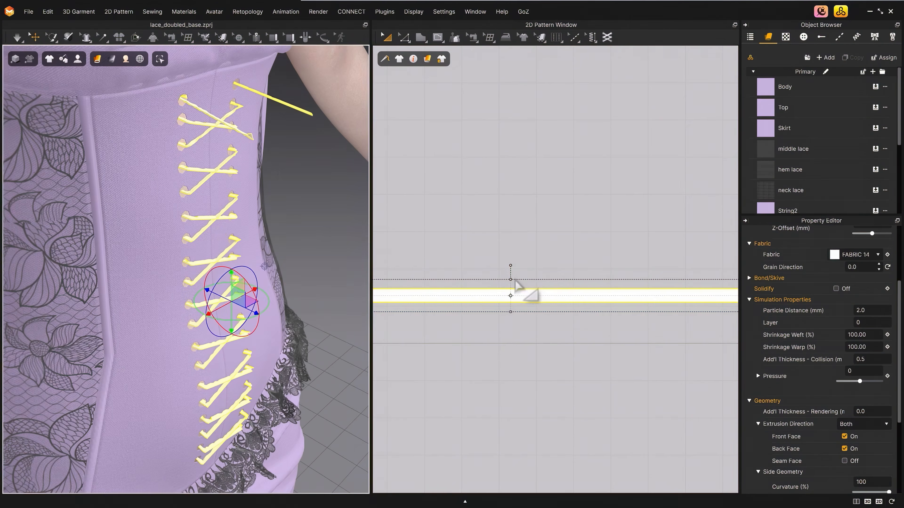
{"action": "left_click_drag", "start_coordinate": [511, 280], "coordinate": [511, 273]}
{"action": "left_click", "coordinate": [487, 229]}
Step: Move the corset lace's 2D pattern up so it lies just beneath the corset patterns
{"action": "scroll", "coordinate": [487, 229], "scroll_direction": "down", "scroll_amount": 10}
{"action": "middle_click_drag", "start_coordinate": [501, 213], "coordinate": [545, 303]}
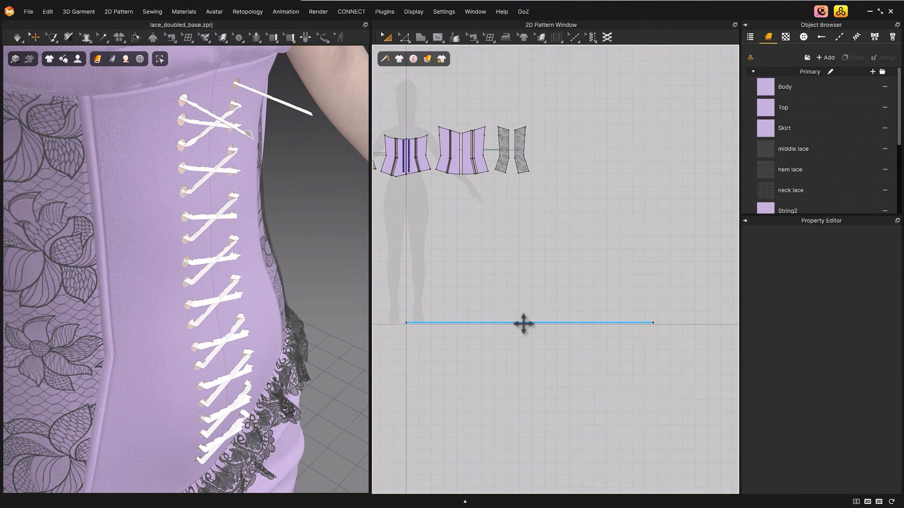
{"action": "left_click_drag", "start_coordinate": [522, 323], "coordinate": [426, 188]}
{"action": "middle_click_drag", "start_coordinate": [438, 196], "coordinate": [538, 229]}
{"action": "scroll", "coordinate": [541, 226], "scroll_direction": "up", "scroll_amount": 2}
{"action": "left_click_drag", "start_coordinate": [545, 221], "coordinate": [506, 221]}
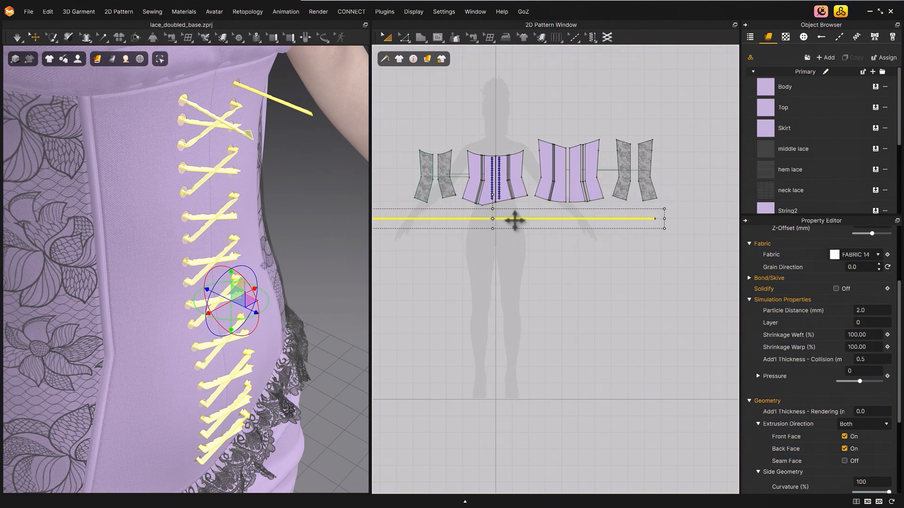
{"action": "scroll", "coordinate": [540, 250], "scroll_direction": "up", "scroll_amount": 5}
{"action": "left_click", "coordinate": [562, 307]}
Step: Examine the pins along the corset lace in 3D, from the top holes down to the bottom ones
{"action": "right_click_drag", "start_coordinate": [286, 239], "coordinate": [264, 214]}
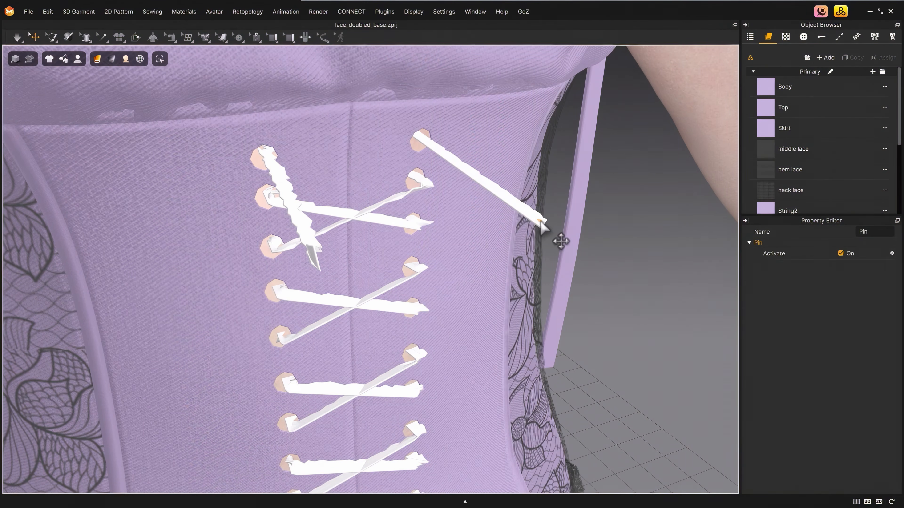
{"action": "right_click_drag", "start_coordinate": [333, 272], "coordinate": [404, 191]}
{"action": "right_click_drag", "start_coordinate": [389, 236], "coordinate": [393, 353]}
{"action": "right_click_drag", "start_coordinate": [387, 471], "coordinate": [295, 313]}
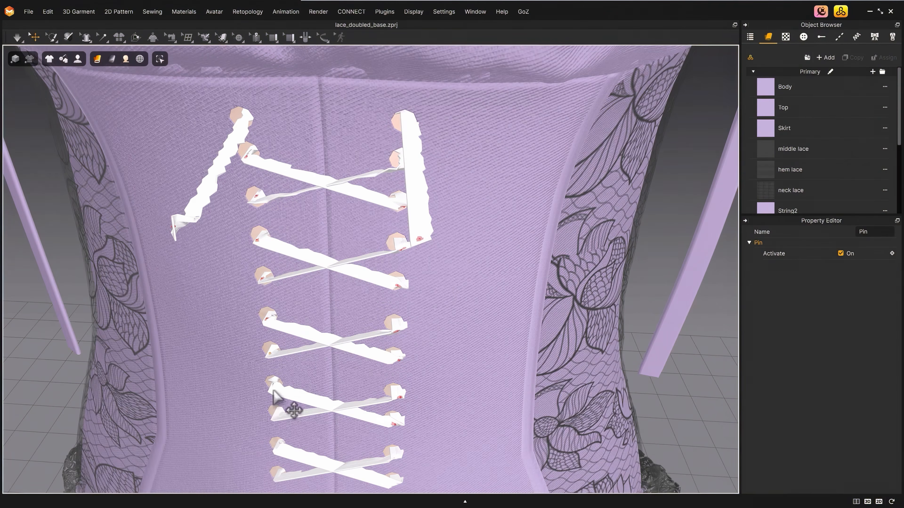
{"action": "right_click_drag", "start_coordinate": [299, 472], "coordinate": [299, 216]}
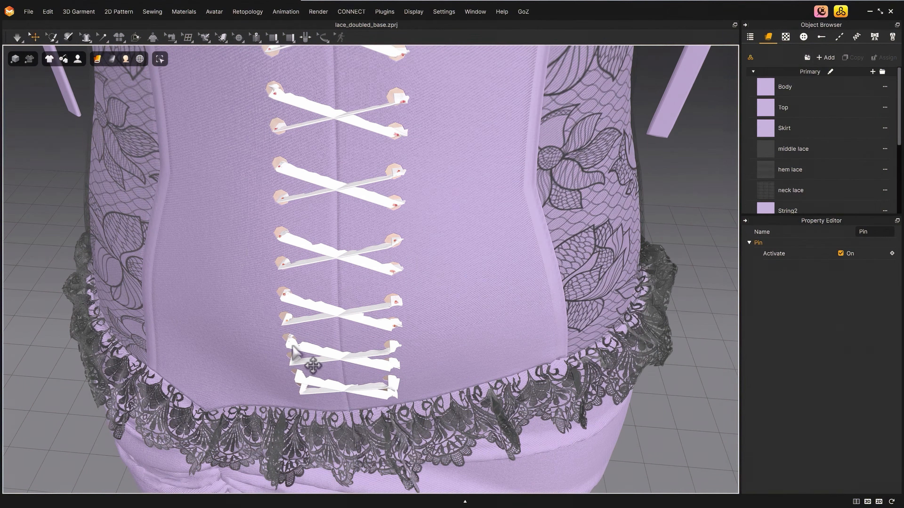
{"action": "right_click_drag", "start_coordinate": [396, 398], "coordinate": [393, 396]}
{"action": "right_click_drag", "start_coordinate": [302, 410], "coordinate": [314, 163]}
Step: Strengthen the corset lace pattern and simulate it so the lace settles through the holes
{"action": "right_click", "coordinate": [324, 148]}
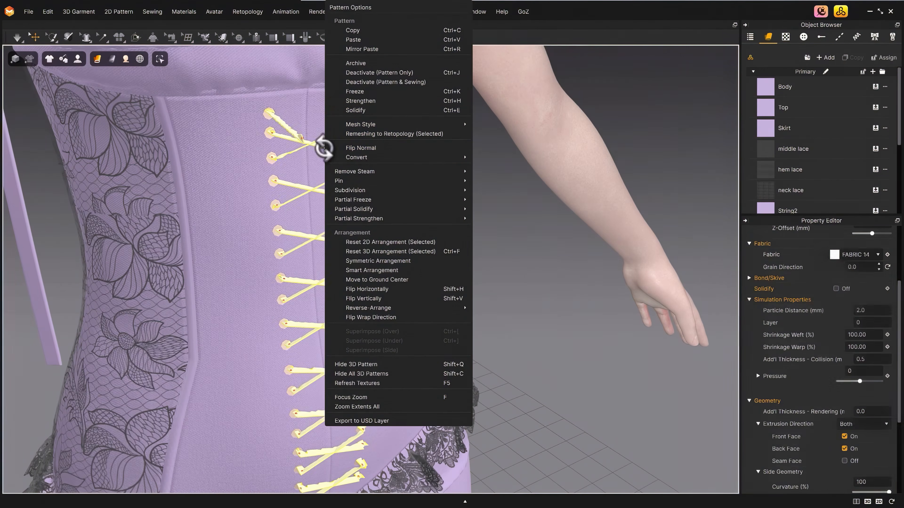
{"action": "left_click", "coordinate": [361, 102]}
{"action": "left_click", "coordinate": [504, 248]}
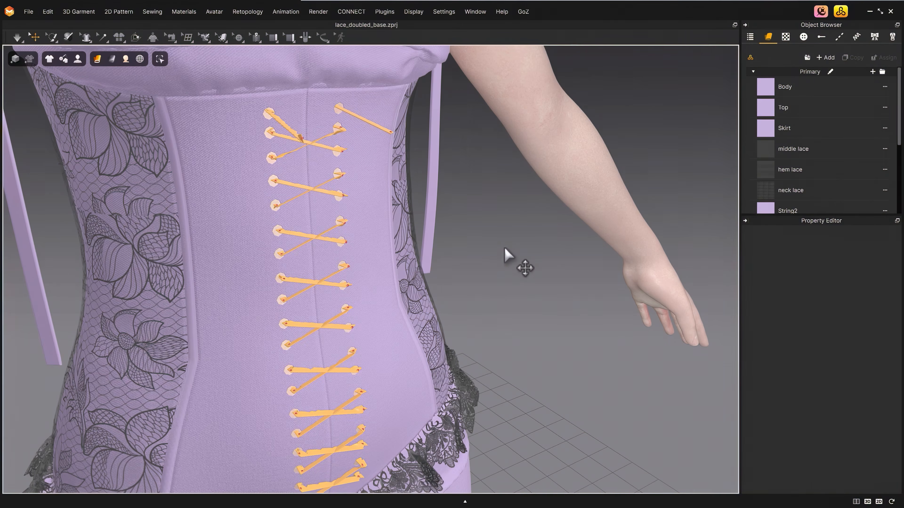
{"action": "middle_click_drag", "start_coordinate": [457, 275], "coordinate": [484, 258]}
{"action": "key", "text": "space"}
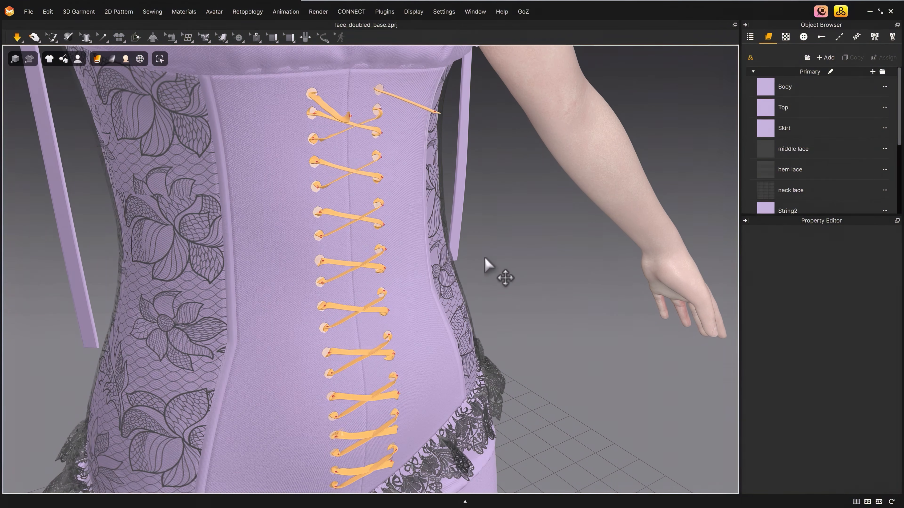
{"action": "scroll", "coordinate": [464, 293], "scroll_direction": "up", "scroll_amount": 3}
{"action": "right_click_drag", "start_coordinate": [359, 255], "coordinate": [403, 269]}
{"action": "right_click_drag", "start_coordinate": [403, 268], "coordinate": [656, 318]}
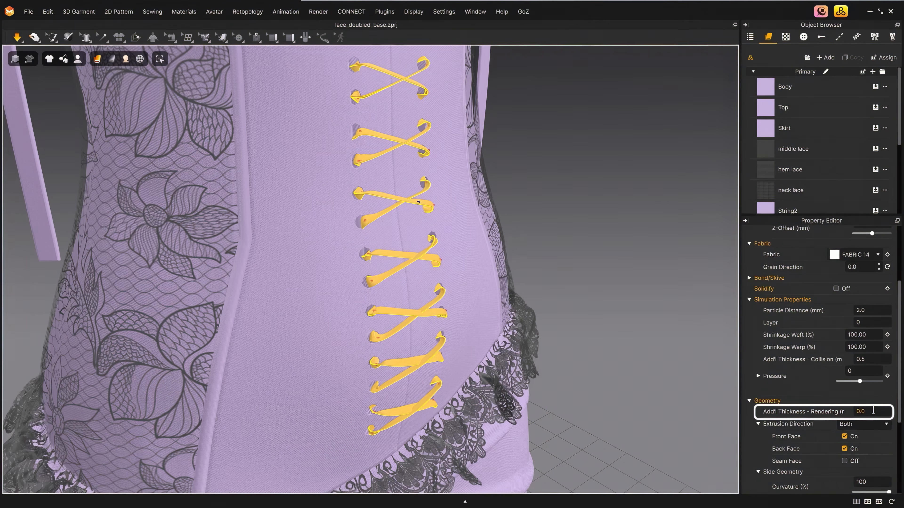
Step: Set the corset lace's additional rendering thickness to 0.5 mm and check the lacing from the front
{"action": "left_click", "coordinate": [873, 412]}
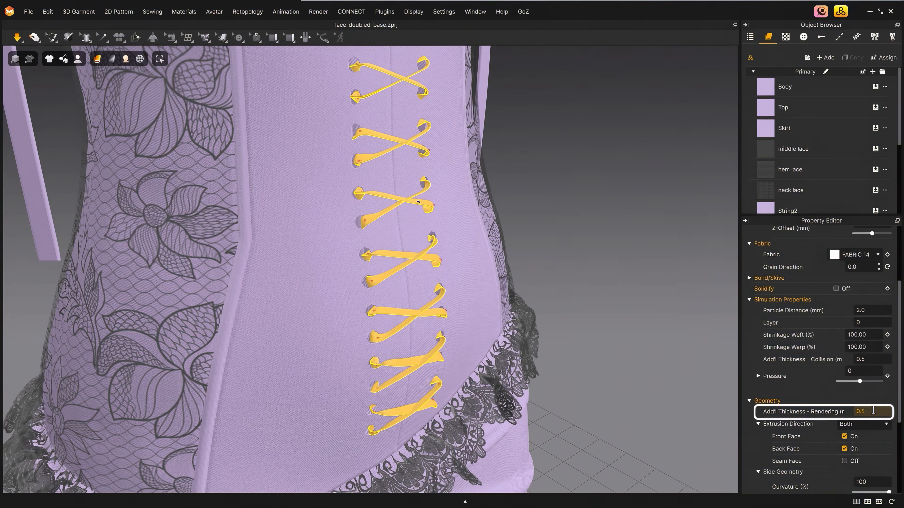
{"action": "type", "text": "0.5"}
{"action": "key", "text": "Return"}
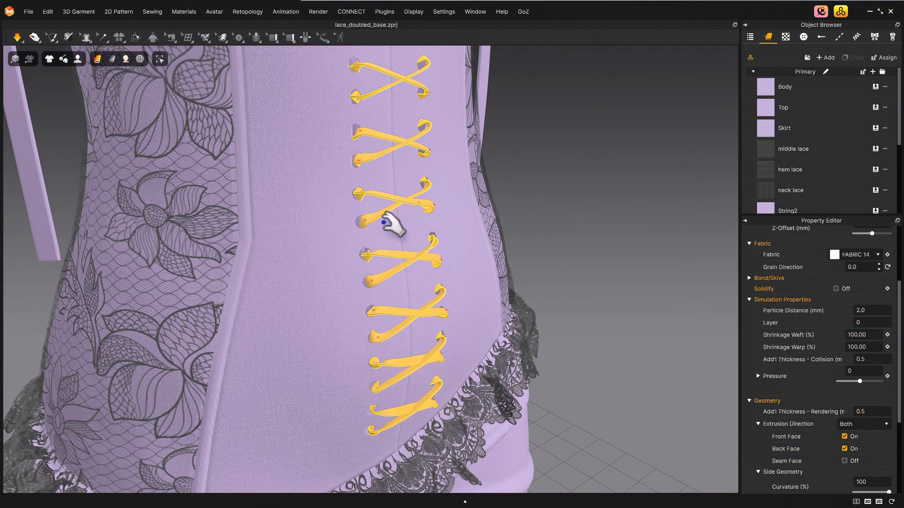
{"action": "right_click_drag", "start_coordinate": [378, 222], "coordinate": [433, 236]}
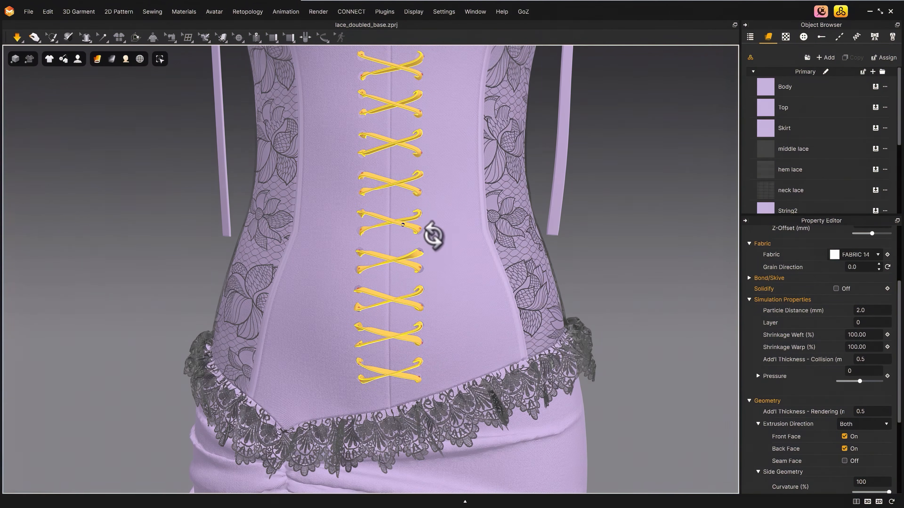
{"action": "middle_click_drag", "start_coordinate": [440, 213], "coordinate": [437, 276]}
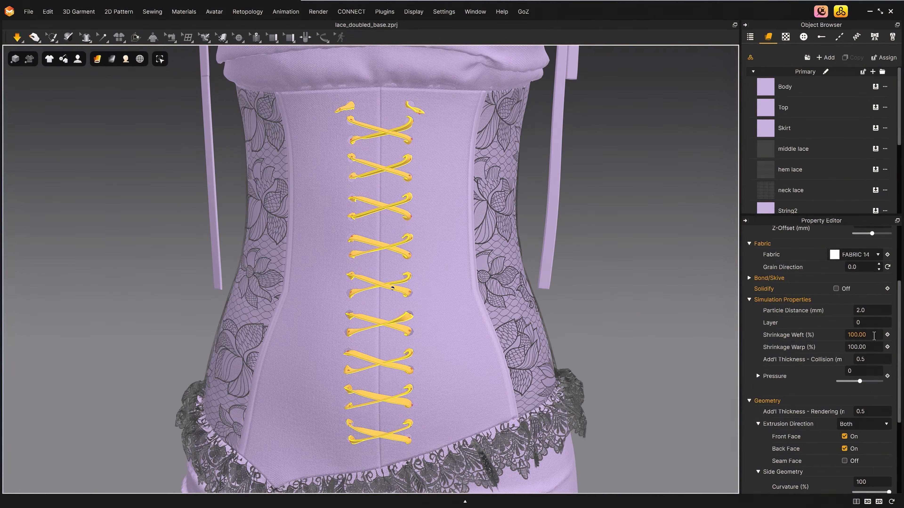
Step: Set the corset lace's weft shrinkage to 95% to tighten it
{"action": "left_click", "coordinate": [874, 335]}
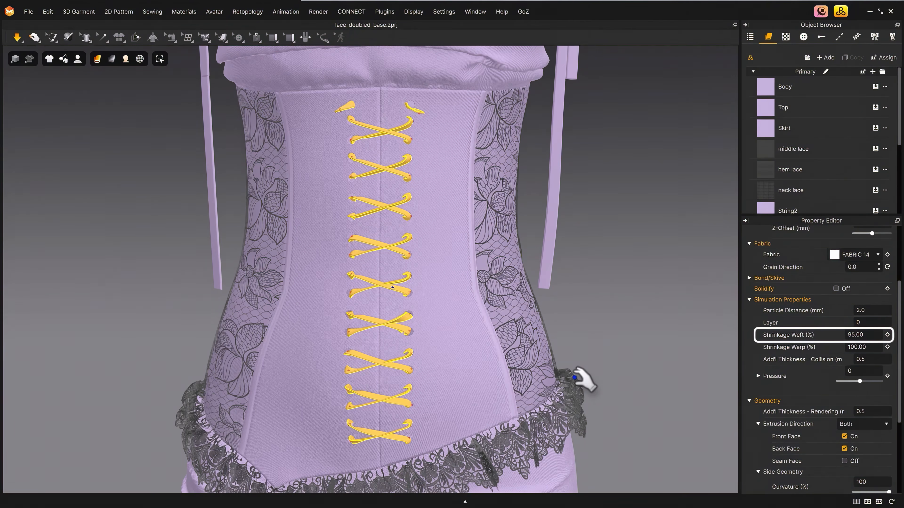
{"action": "left_click", "coordinate": [596, 327]}
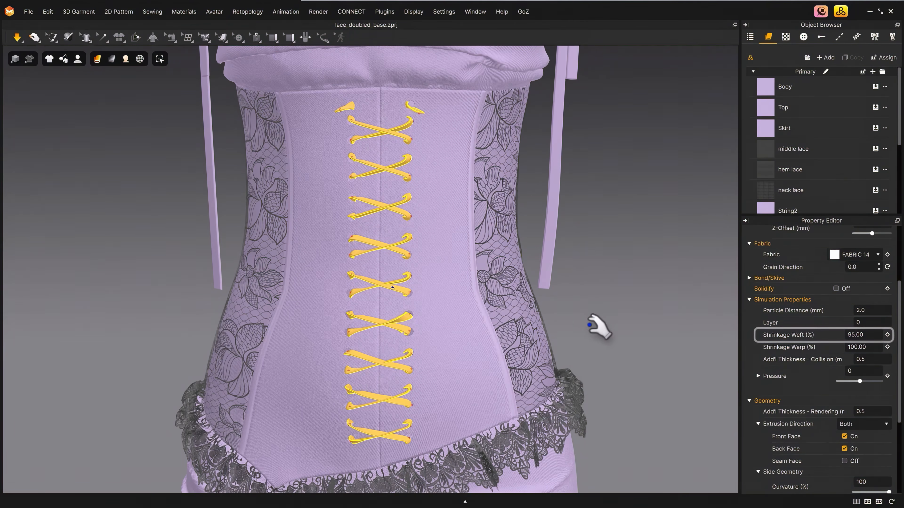
{"action": "right_click_drag", "start_coordinate": [595, 327], "coordinate": [475, 303]}
{"action": "mouse_move", "coordinate": [373, 302]}
{"action": "right_mouse_down"}
{"action": "mouse_move", "coordinate": [383, 293]}
{"action": "mouse_move", "coordinate": [384, 301]}
{"action": "right_mouse_up"}
Step: Unstrengthen the corset lace pattern, deselect it and check the lacing on the corset
{"action": "right_click", "coordinate": [419, 299]}
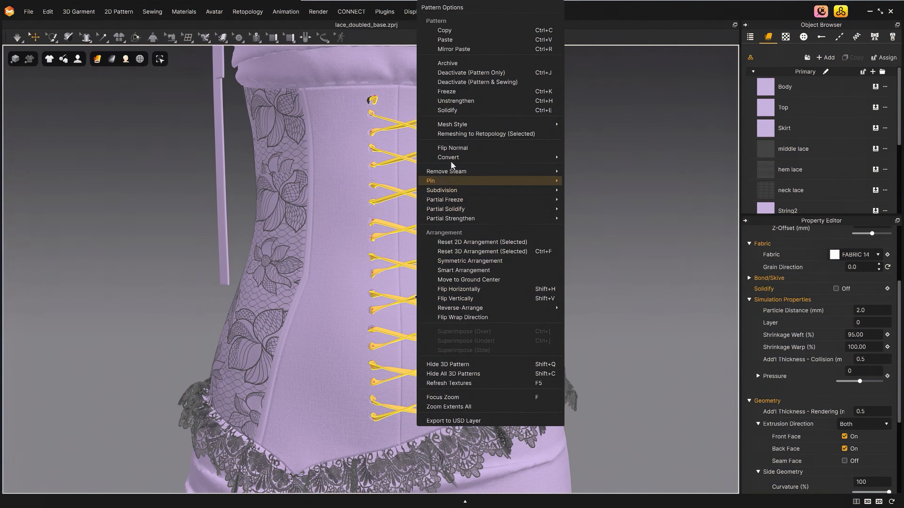
{"action": "left_click", "coordinate": [459, 103]}
{"action": "left_click", "coordinate": [601, 221]}
{"action": "right_click_drag", "start_coordinate": [424, 289], "coordinate": [445, 313]}
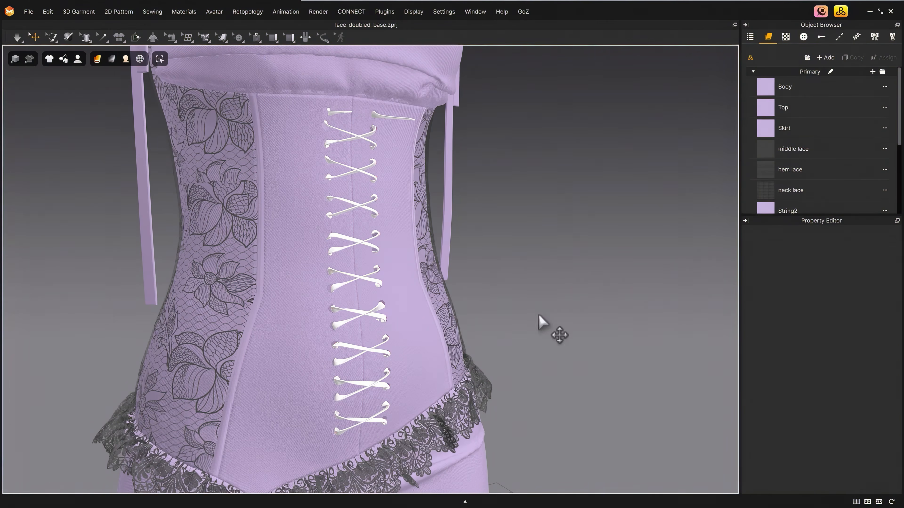
{"action": "right_click_drag", "start_coordinate": [539, 316], "coordinate": [423, 269]}
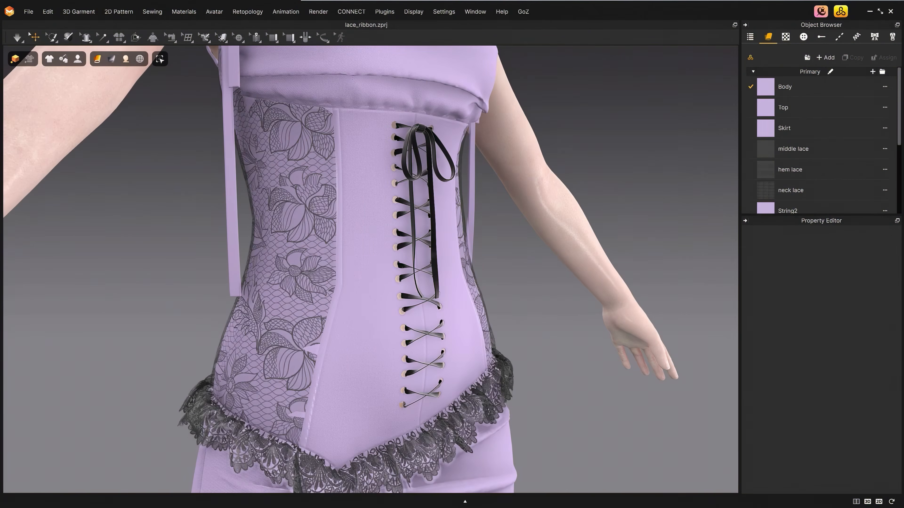
Step: Examine the finished dress with the black ribbon lacing, both as a whole and close up at the corset
{"action": "right_click_drag", "start_coordinate": [586, 402], "coordinate": [549, 403]}
{"action": "scroll", "coordinate": [518, 403], "scroll_direction": "down", "scroll_amount": 8}
{"action": "right_click_drag", "start_coordinate": [507, 426], "coordinate": [520, 431]}
{"action": "scroll", "coordinate": [516, 432], "scroll_direction": "down", "scroll_amount": 4}
{"action": "scroll", "coordinate": [516, 435], "scroll_direction": "down", "scroll_amount": 5}
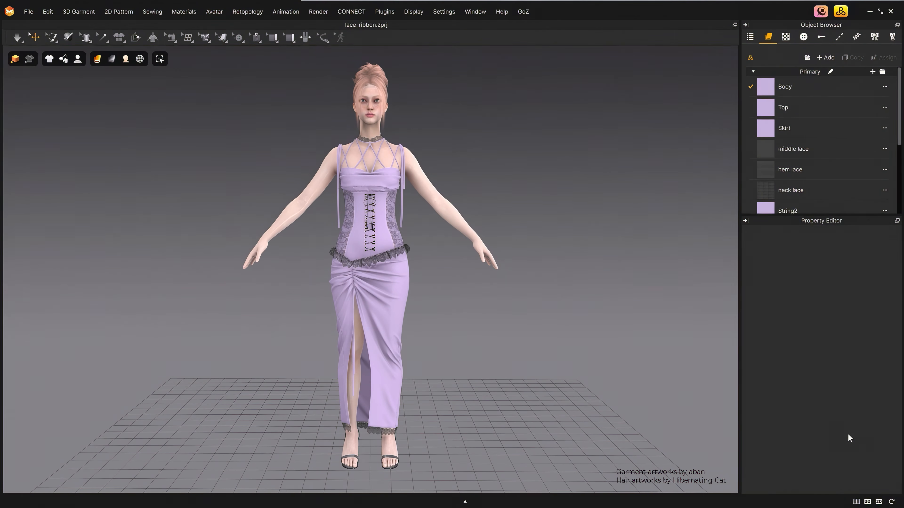
{"action": "scroll", "coordinate": [400, 241], "scroll_direction": "up", "scroll_amount": 5}
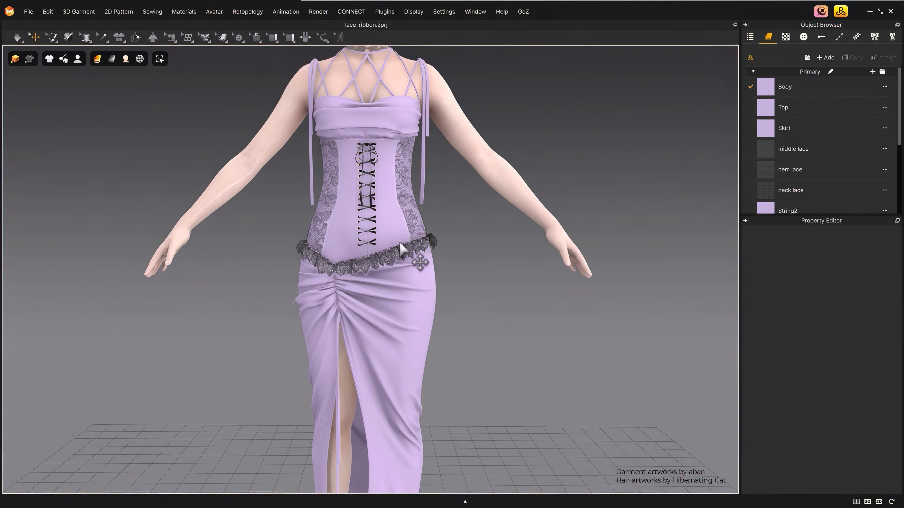
{"action": "right_click_drag", "start_coordinate": [400, 241], "coordinate": [331, 274]}
{"action": "scroll", "coordinate": [452, 307], "scroll_direction": "up", "scroll_amount": 5}
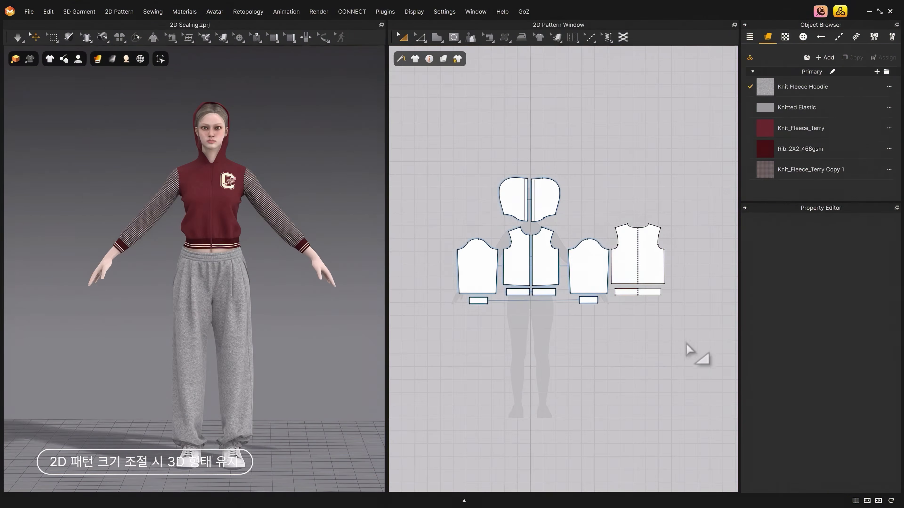
Step: Select all the hooded jacket's 2D patterns, scale them to 110%, and simulate the garment
{"action": "left_click_drag", "start_coordinate": [686, 335], "coordinate": [438, 140]}
{"action": "left_click", "coordinate": [673, 313]}
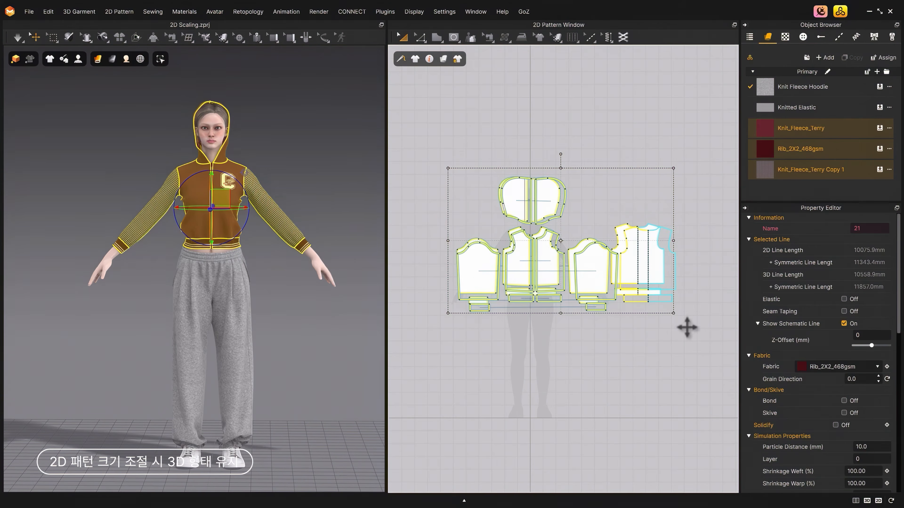
{"action": "type", "text": "110"}
{"action": "left_click", "coordinate": [435, 317]}
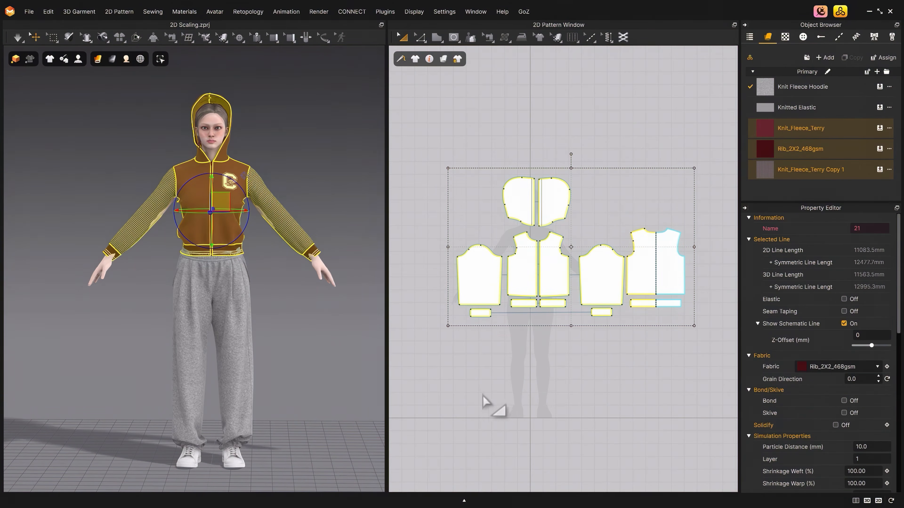
{"action": "left_click", "coordinate": [520, 392]}
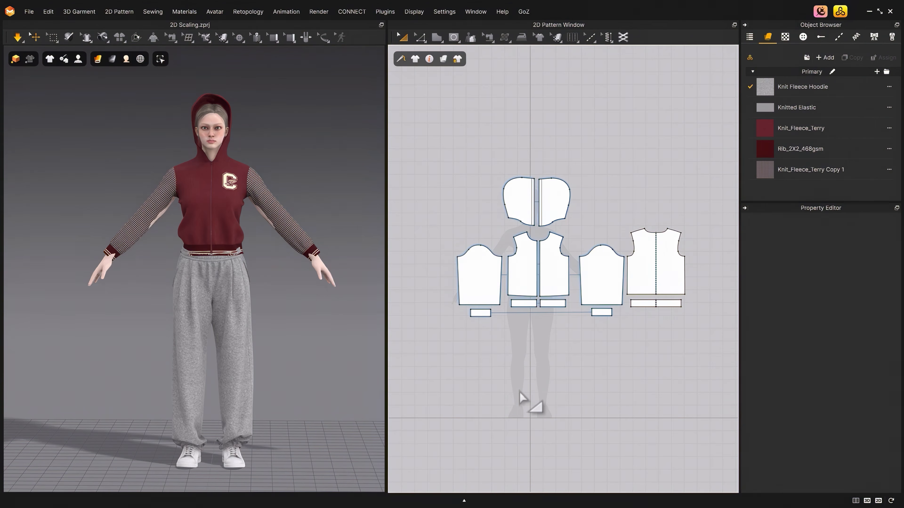
{"action": "key", "text": "space"}
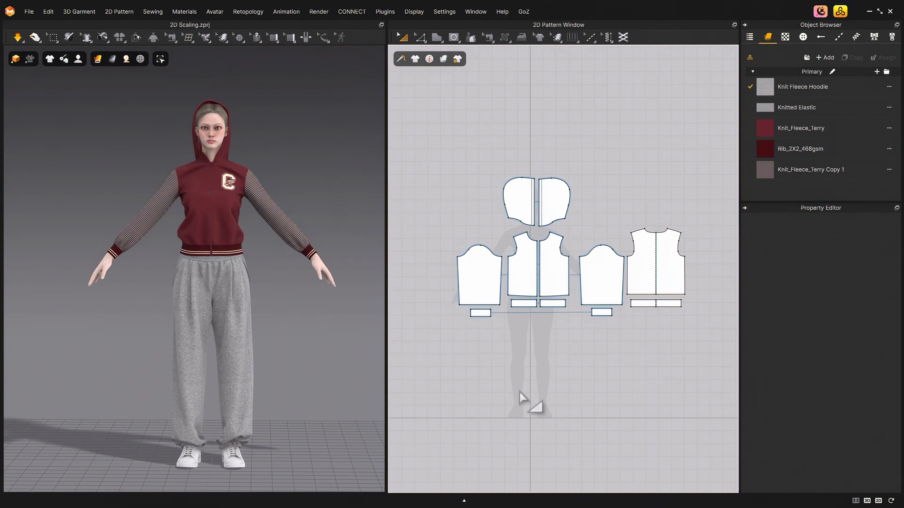
{"action": "key", "text": "space"}
Step: Select all the jacket patterns again and scale their width and height to 120%
{"action": "key", "text": "ctrl+a"}
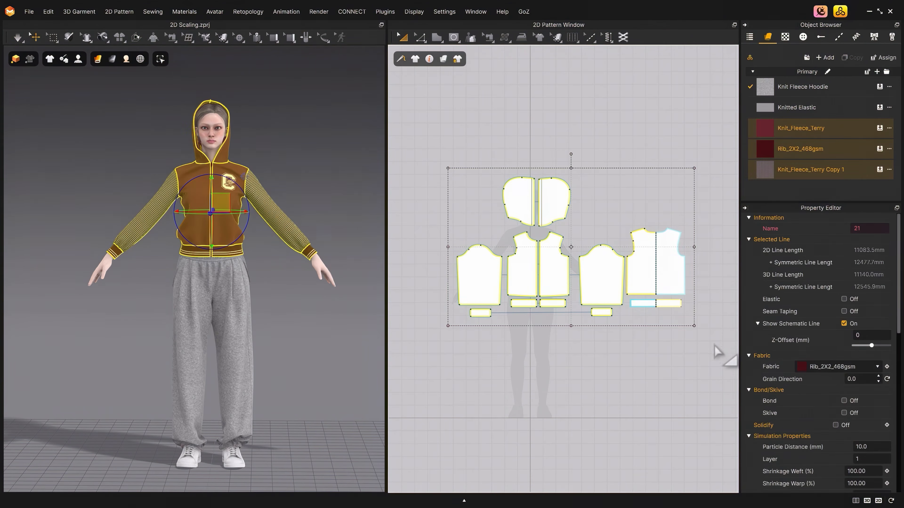
{"action": "right_click", "coordinate": [706, 339]}
{"action": "type", "text": "120"}
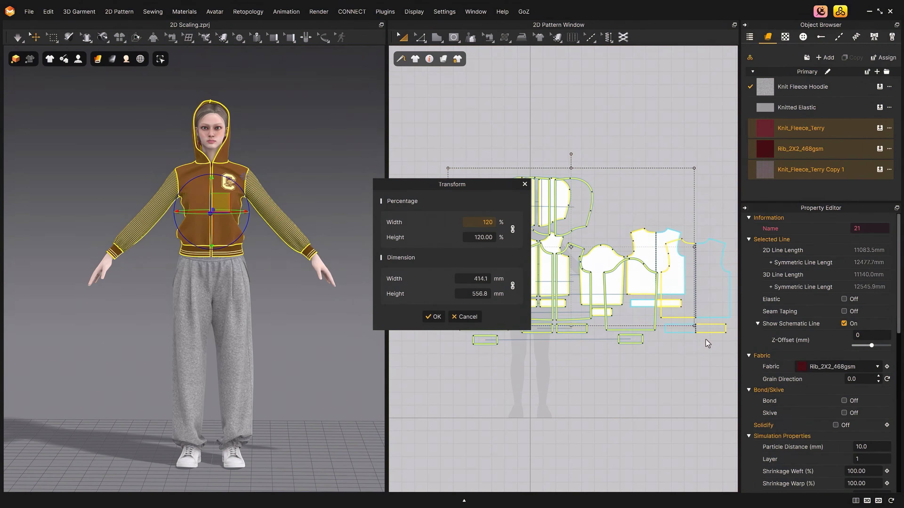
{"action": "left_click", "coordinate": [435, 317]}
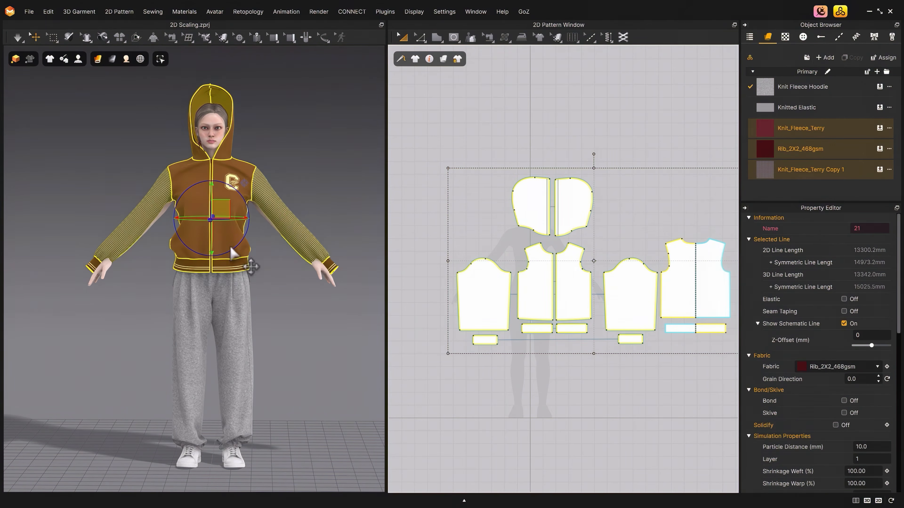
Step: Show the avatar's arrangement points and place the cuff of the avatar's left sleeve around the wrist
{"action": "left_click", "coordinate": [298, 295]}
{"action": "key", "text": "shift+f"}
{"action": "right_click_drag", "start_coordinate": [346, 269], "coordinate": [324, 267]}
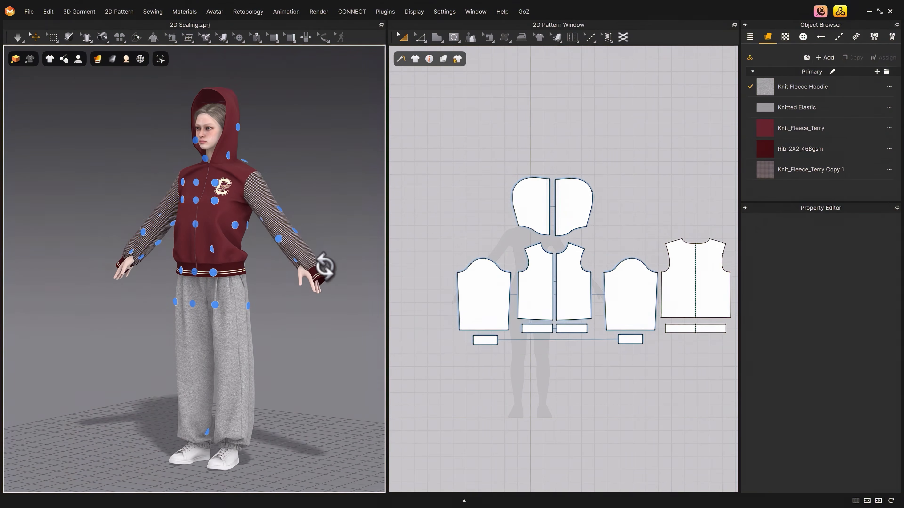
{"action": "left_click", "coordinate": [296, 242]}
{"action": "left_click", "coordinate": [295, 230]}
{"action": "left_click", "coordinate": [280, 210]}
{"action": "scroll", "coordinate": [338, 270], "scroll_direction": "up", "scroll_amount": 4}
{"action": "left_click", "coordinate": [350, 270]}
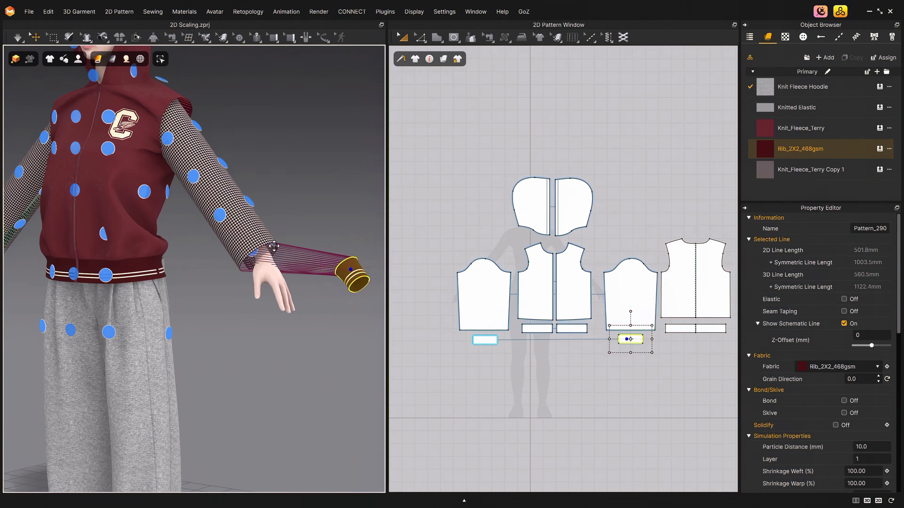
{"action": "left_click", "coordinate": [274, 246]}
Step: Deselect the cuff and simulate the enlarged jacket while viewing the whole avatar from the front
{"action": "left_click", "coordinate": [325, 344]}
{"action": "scroll", "coordinate": [333, 384], "scroll_direction": "down", "scroll_amount": 5}
{"action": "key", "text": "2"}
{"action": "key", "text": "space"}
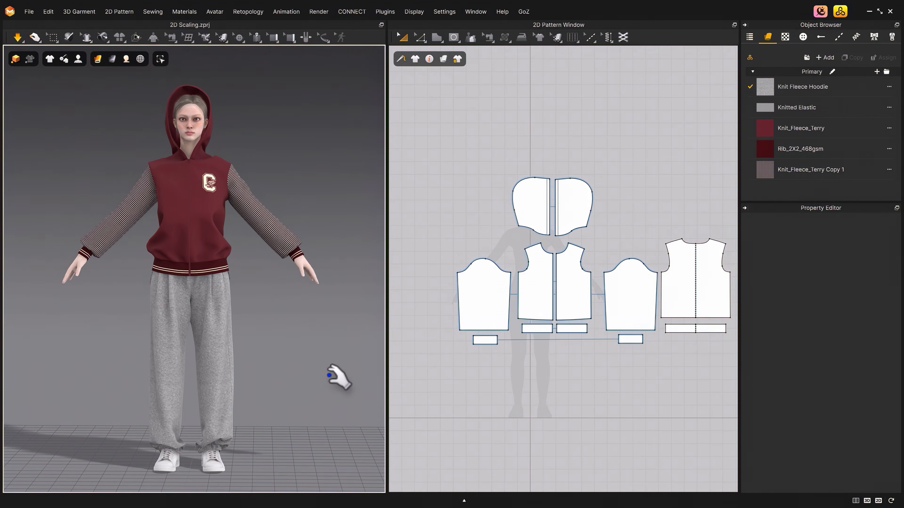
Step: Pull the enlarged jacket's sleeve and hood areas into place during simulation, check the garment from the side, and stop the simulation
{"action": "left_click_drag", "start_coordinate": [101, 229], "coordinate": [140, 193]}
{"action": "left_click_drag", "start_coordinate": [254, 199], "coordinate": [300, 254]}
{"action": "left_click_drag", "start_coordinate": [227, 169], "coordinate": [261, 170]}
{"action": "left_click", "coordinate": [262, 163]}
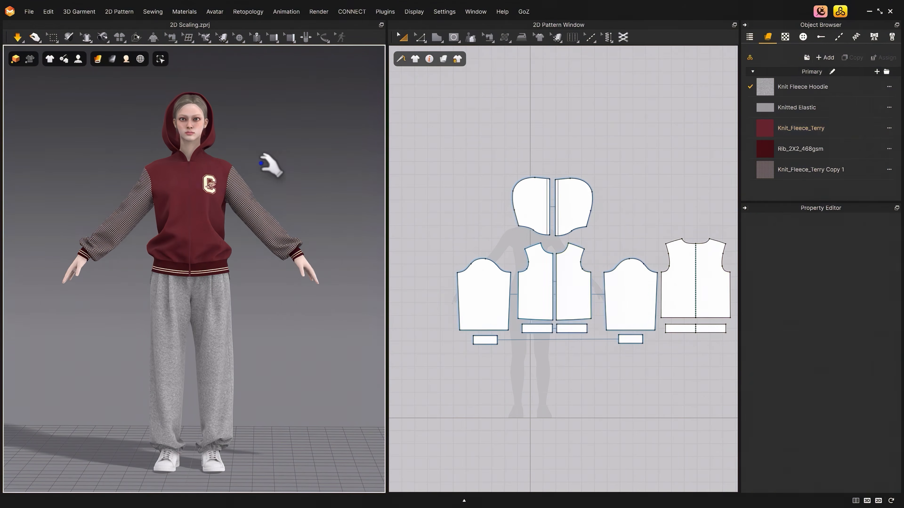
{"action": "right_click_drag", "start_coordinate": [312, 171], "coordinate": [175, 186]}
{"action": "key", "text": "space"}
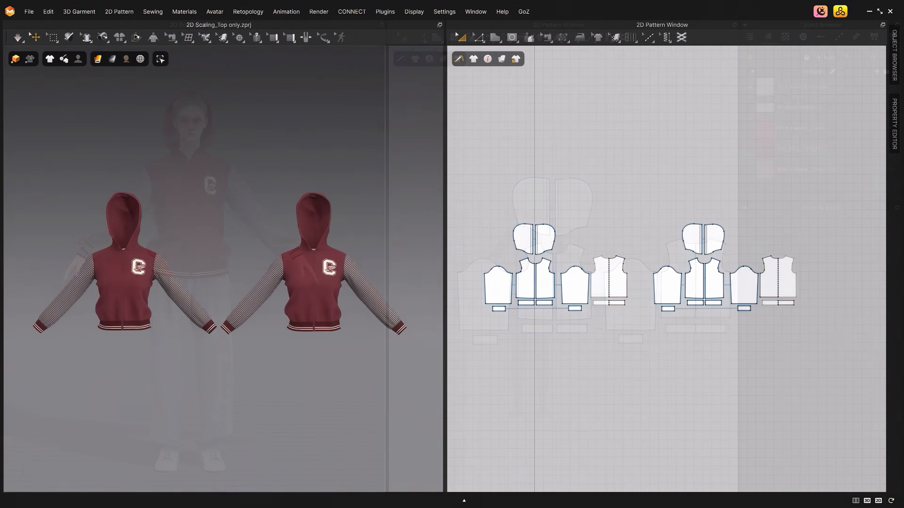
Step: In the two-jacket project, select all 2D patterns of the second jacket, scale them up, and compare both jackets in 3D
{"action": "left_click_drag", "start_coordinate": [833, 344], "coordinate": [642, 183]}
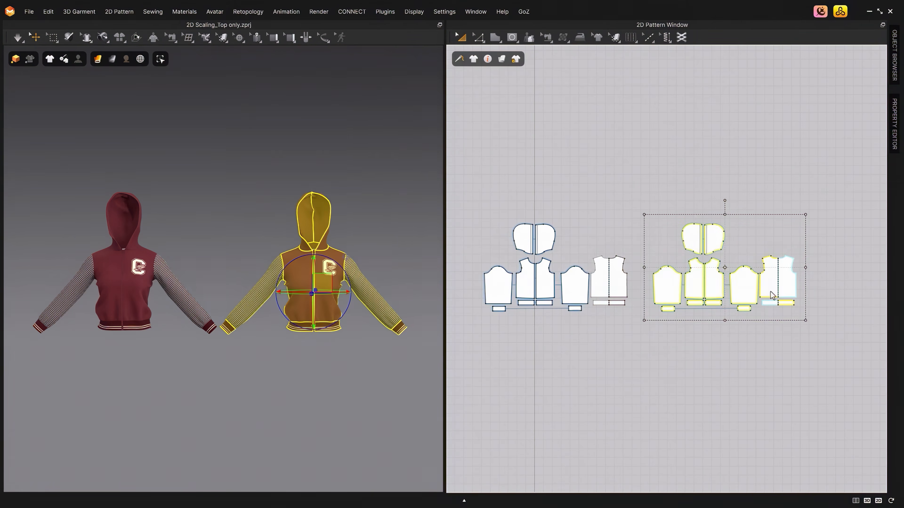
{"action": "left_click_drag", "start_coordinate": [825, 338], "coordinate": [810, 356]}
{"action": "left_click", "coordinate": [575, 434]}
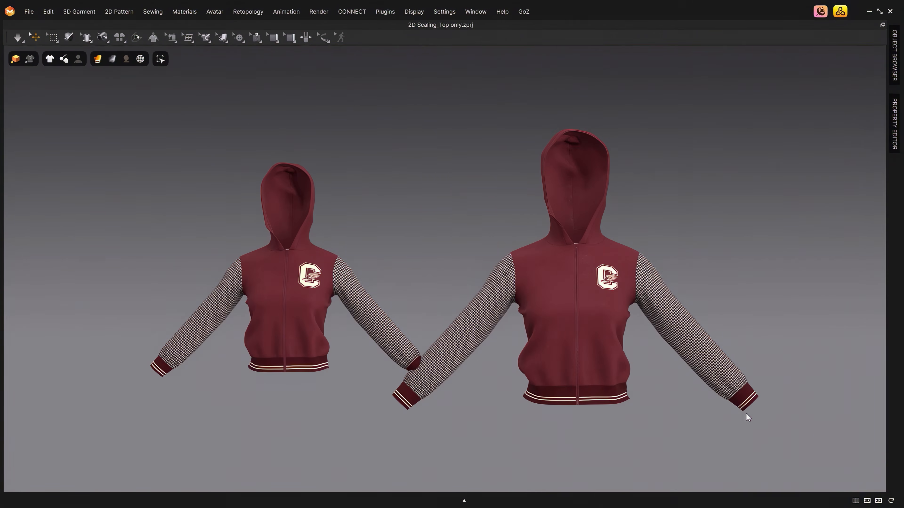
{"action": "right_click_drag", "start_coordinate": [748, 417], "coordinate": [687, 376]}
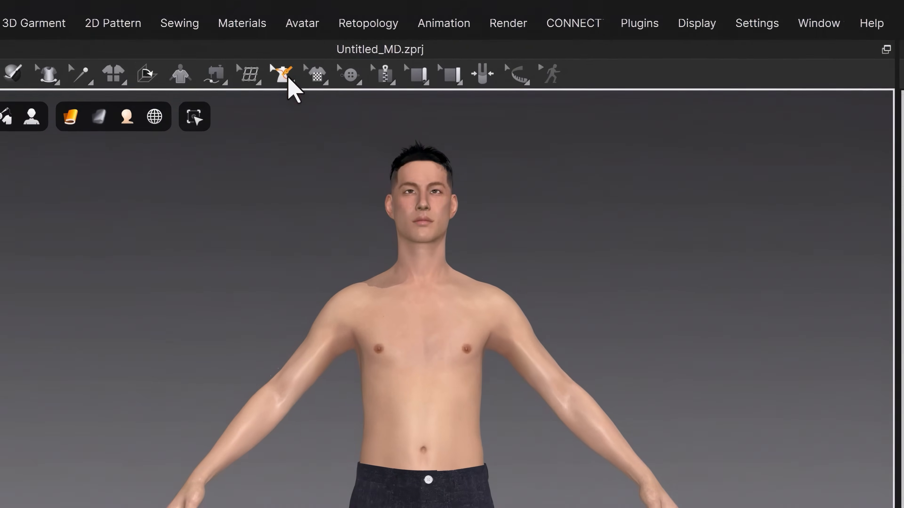
Step: Activate 3D Pencil (Avatar) on the male avatar, try its eraser type, and return to the pencil type
{"action": "left_click", "coordinate": [206, 37]}
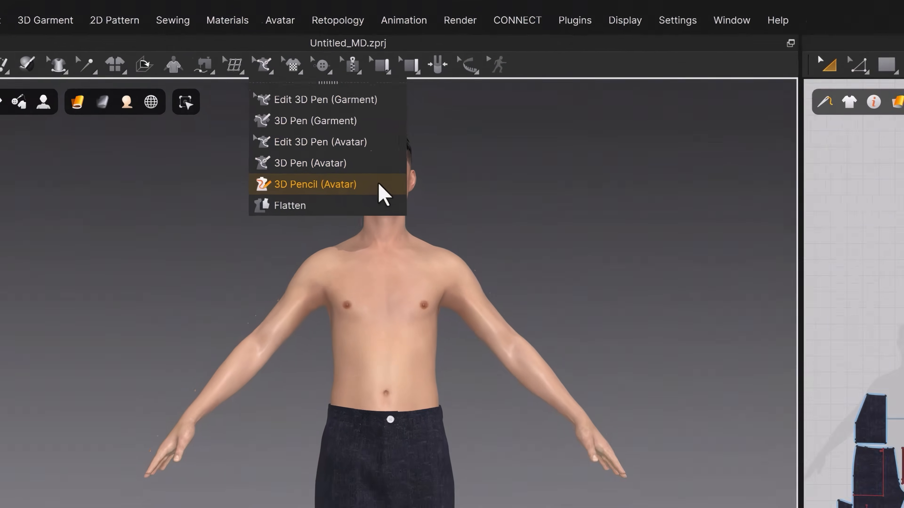
{"action": "left_click", "coordinate": [423, 215]}
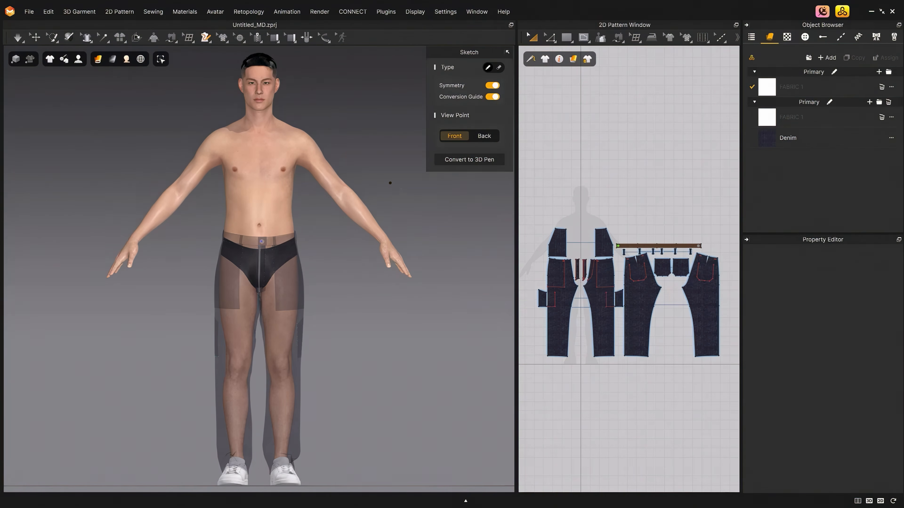
{"action": "left_click", "coordinate": [499, 68]}
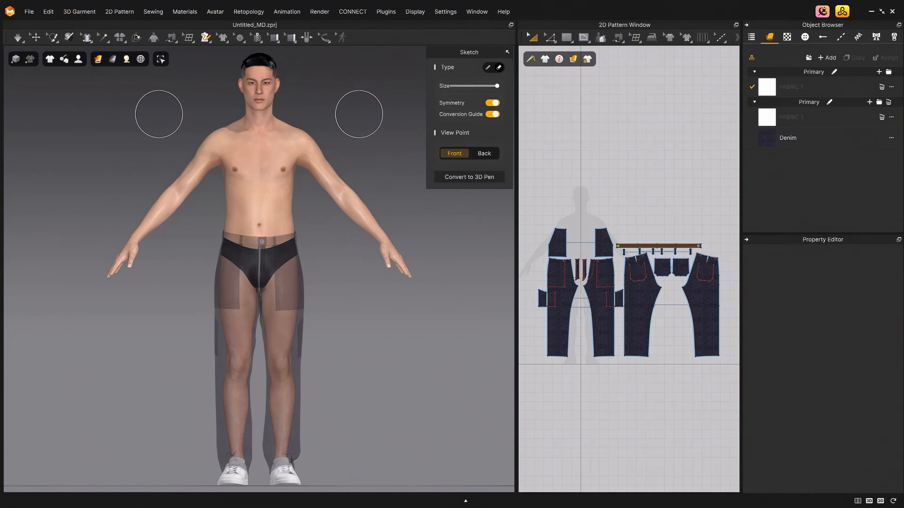
{"action": "left_click", "coordinate": [488, 68]}
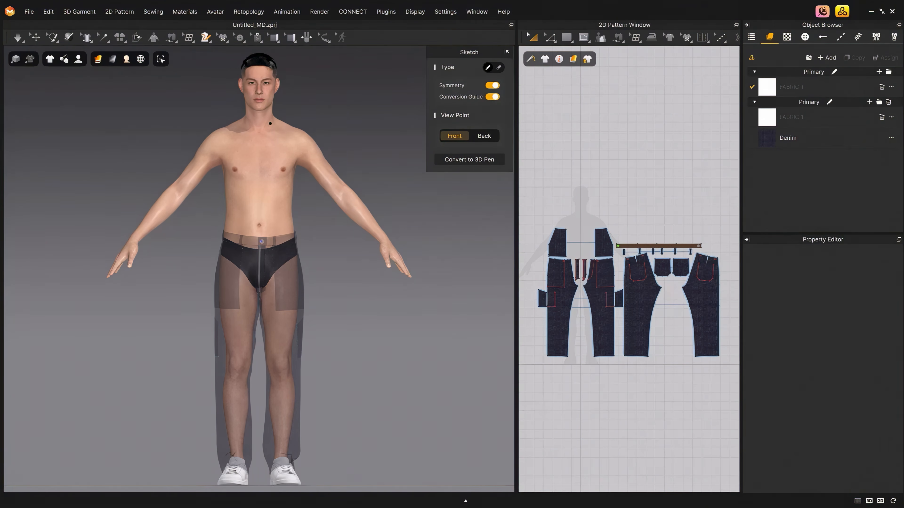
Step: Sketch a symmetrical curved neckline with shoulder lines over the front of the male avatar's upper body
{"action": "middle_click_drag", "start_coordinate": [271, 122], "coordinate": [297, 148]}
{"action": "scroll", "coordinate": [286, 131], "scroll_direction": "down", "scroll_amount": 1}
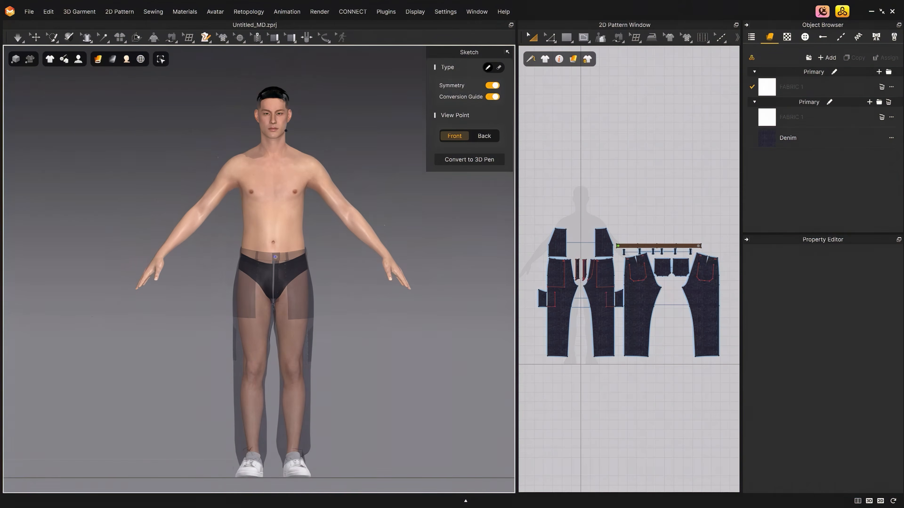
{"action": "scroll", "coordinate": [289, 127], "scroll_direction": "up", "scroll_amount": 4}
{"action": "middle_click_drag", "start_coordinate": [325, 105], "coordinate": [311, 221]}
{"action": "scroll", "coordinate": [286, 226], "scroll_direction": "up", "scroll_amount": 2}
{"action": "scroll", "coordinate": [279, 203], "scroll_direction": "up", "scroll_amount": 2}
{"action": "scroll", "coordinate": [292, 227], "scroll_direction": "down", "scroll_amount": 4}
{"action": "scroll", "coordinate": [293, 261], "scroll_direction": "up", "scroll_amount": 2}
{"action": "middle_click_drag", "start_coordinate": [300, 186], "coordinate": [305, 187]}
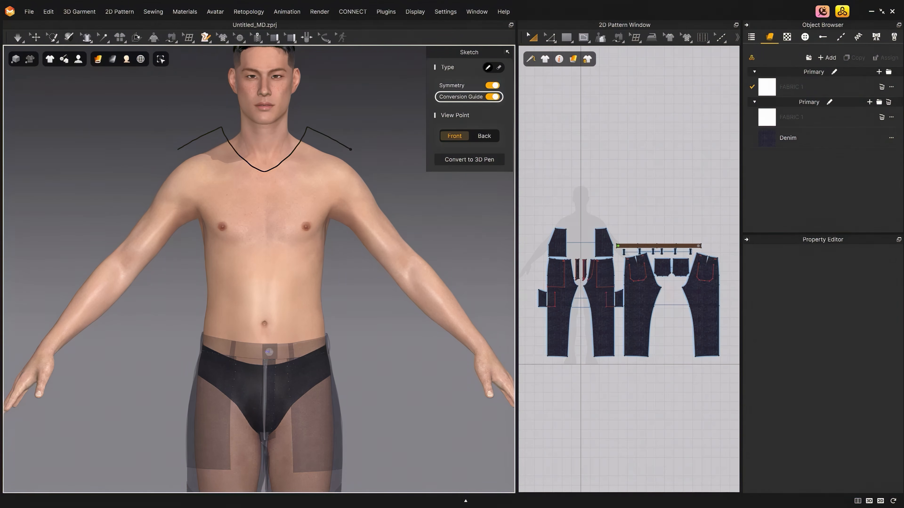
Step: Turn off the Conversion Guide and erase the neckline and shoulder sketch
{"action": "left_click", "coordinate": [492, 97]}
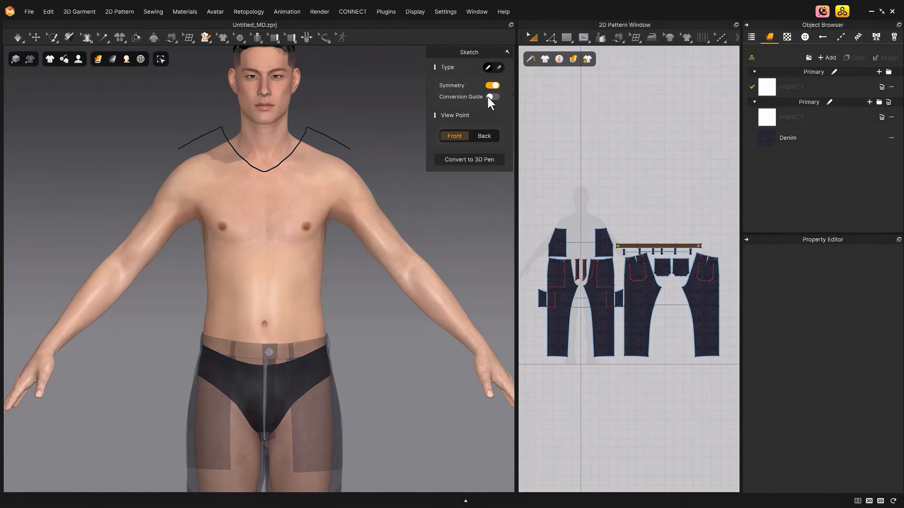
{"action": "left_click", "coordinate": [499, 68]}
{"action": "mouse_move", "coordinate": [367, 140]}
{"action": "left_mouse_down"}
{"action": "mouse_move", "coordinate": [343, 145]}
{"action": "mouse_move", "coordinate": [324, 133]}
{"action": "mouse_move", "coordinate": [274, 162]}
{"action": "left_mouse_up"}
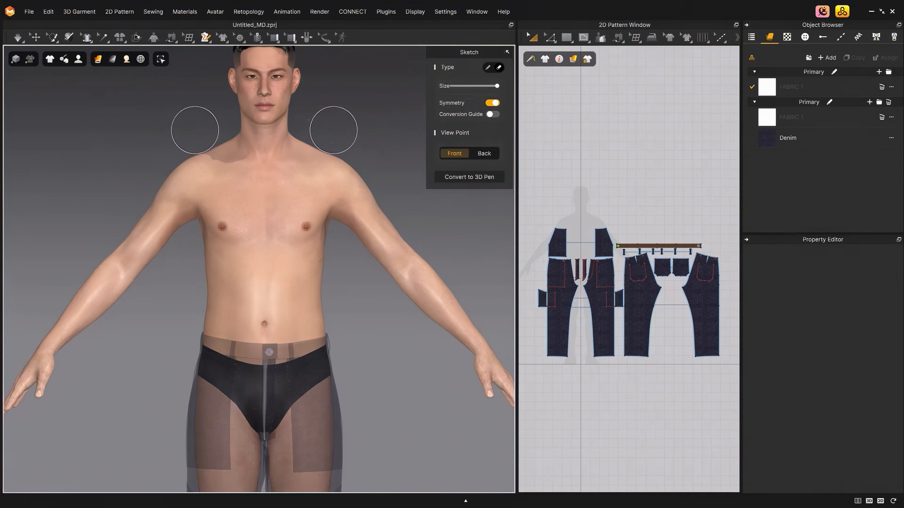
Step: Sketch the closed symmetrical front outline of a sleeveless top with the pencil, and turn on the Conversion Guide
{"action": "left_click", "coordinate": [488, 68]}
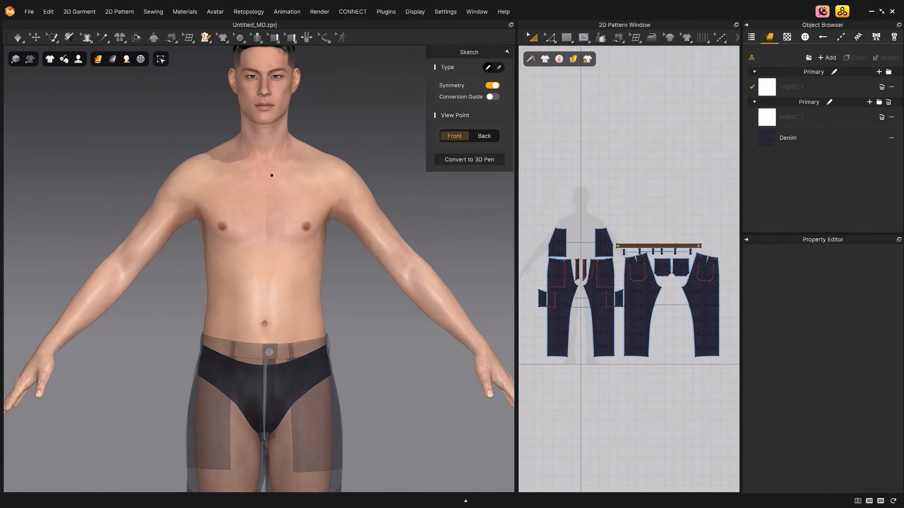
{"action": "mouse_move", "coordinate": [272, 175]}
{"action": "left_mouse_down"}
{"action": "mouse_move", "coordinate": [303, 152]}
{"action": "mouse_move", "coordinate": [310, 128]}
{"action": "mouse_move", "coordinate": [345, 142]}
{"action": "mouse_move", "coordinate": [333, 196]}
{"action": "mouse_move", "coordinate": [370, 336]}
{"action": "mouse_move", "coordinate": [368, 392]}
{"action": "left_mouse_up"}
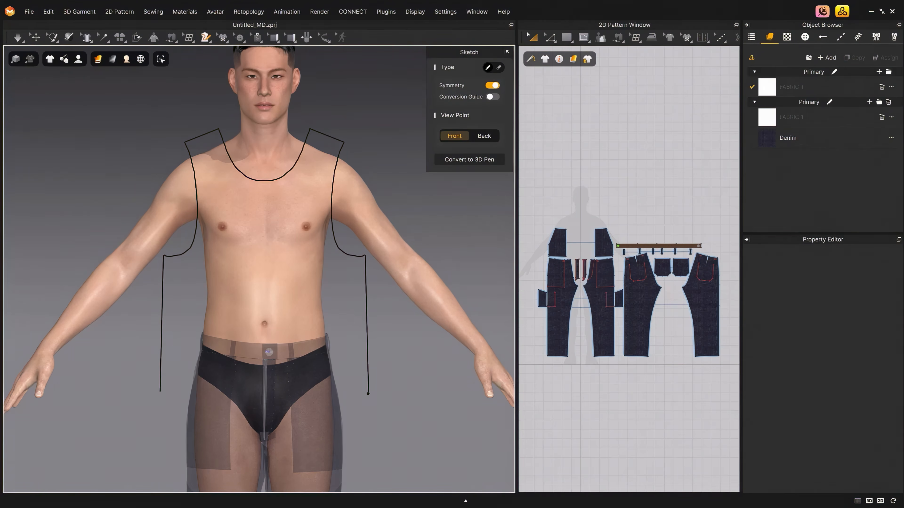
{"action": "mouse_move", "coordinate": [369, 391]}
{"action": "left_mouse_down"}
{"action": "mouse_move", "coordinate": [237, 393]}
{"action": "mouse_move", "coordinate": [260, 393]}
{"action": "left_mouse_up"}
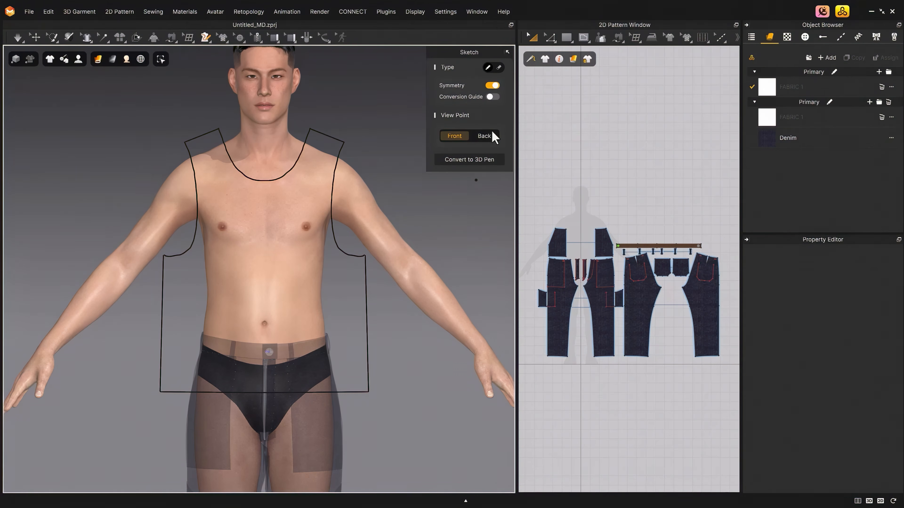
{"action": "left_click", "coordinate": [495, 97]}
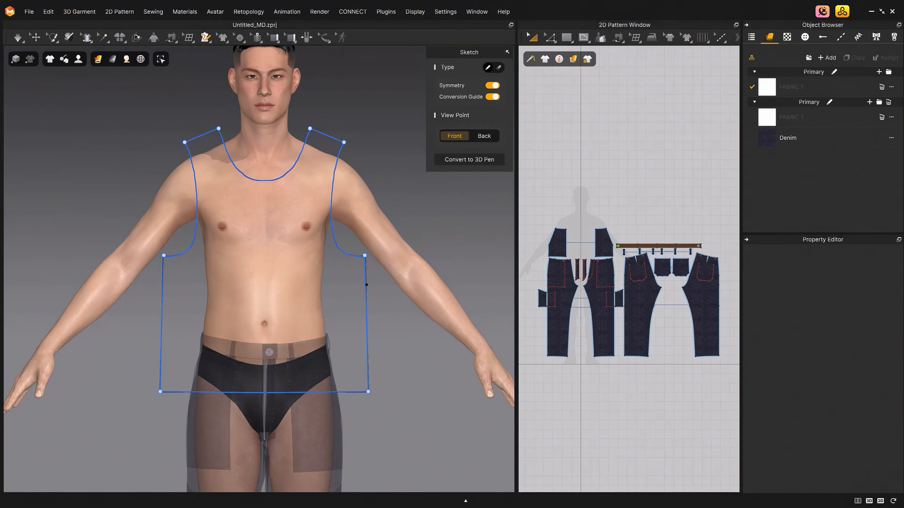
Step: Set the sketch view point to Back and draw the top's symmetrical back outline with a higher neckline over the avatar's back
{"action": "left_click", "coordinate": [495, 135]}
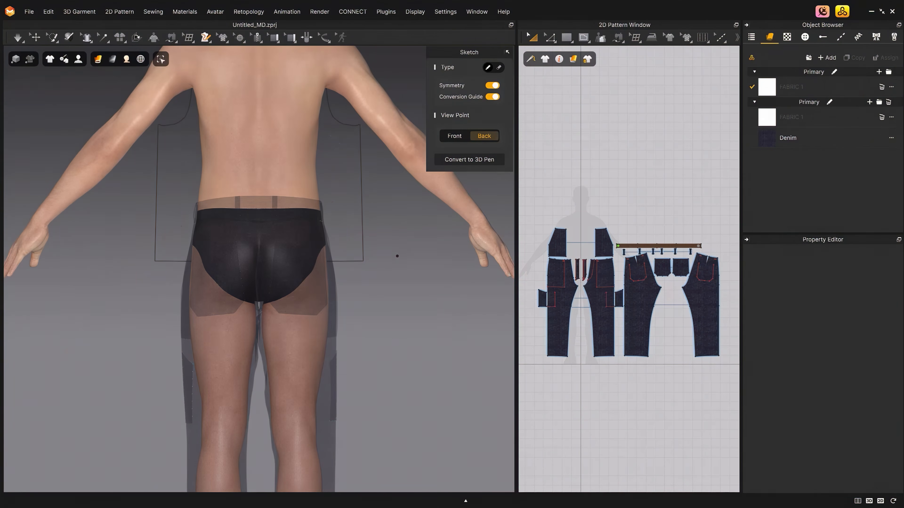
{"action": "mouse_move", "coordinate": [385, 172]}
{"action": "middle_mouse_down"}
{"action": "mouse_move", "coordinate": [396, 379]}
{"action": "mouse_move", "coordinate": [395, 333]}
{"action": "middle_mouse_up"}
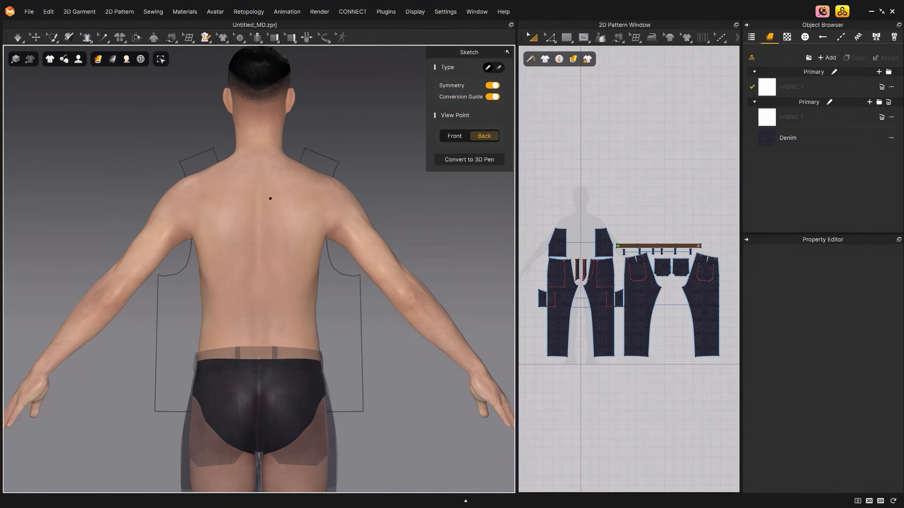
{"action": "mouse_move", "coordinate": [263, 165]}
{"action": "left_mouse_down"}
{"action": "mouse_move", "coordinate": [303, 150]}
{"action": "mouse_move", "coordinate": [339, 162]}
{"action": "mouse_move", "coordinate": [334, 210]}
{"action": "mouse_move", "coordinate": [347, 275]}
{"action": "mouse_move", "coordinate": [361, 276]}
{"action": "mouse_move", "coordinate": [363, 412]}
{"action": "mouse_move", "coordinate": [259, 412]}
{"action": "left_mouse_up"}
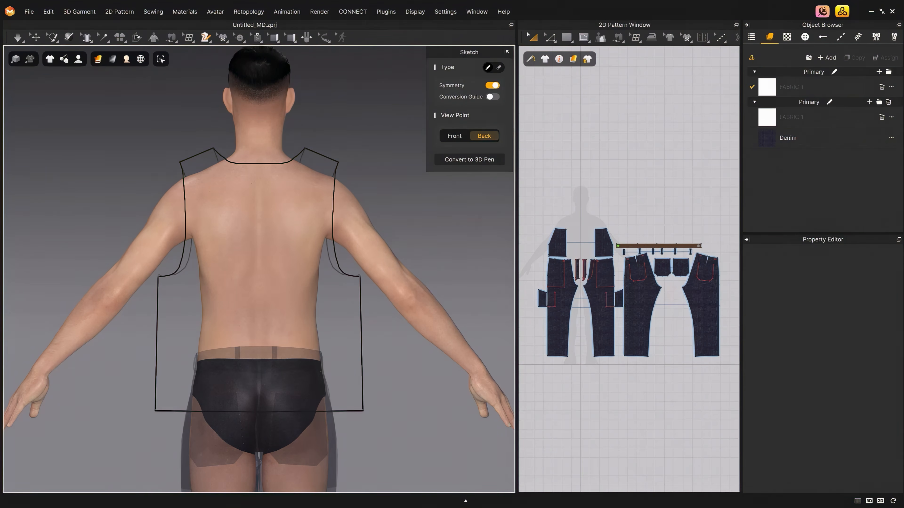
Step: Set the view point back to Front, convert the sketched top to 3D pen lines, and inspect them from the side
{"action": "left_click", "coordinate": [457, 138]}
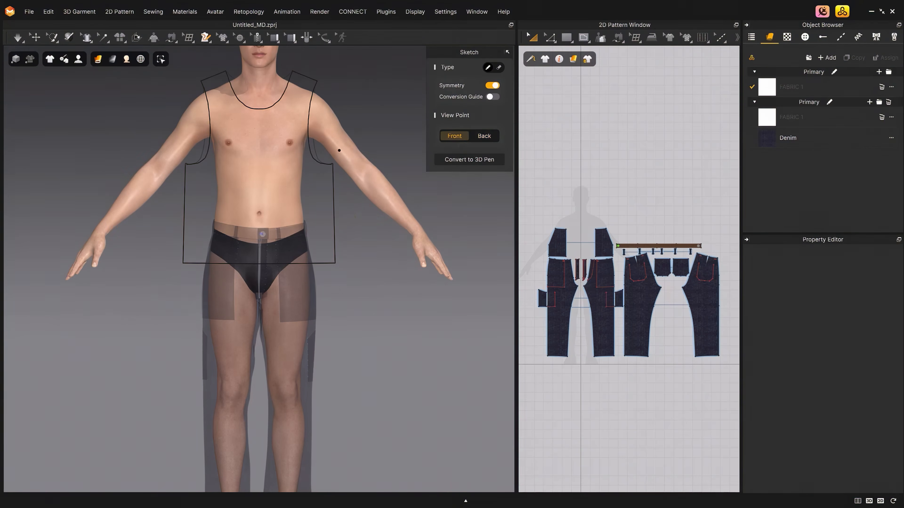
{"action": "middle_click_drag", "start_coordinate": [363, 235], "coordinate": [363, 255]}
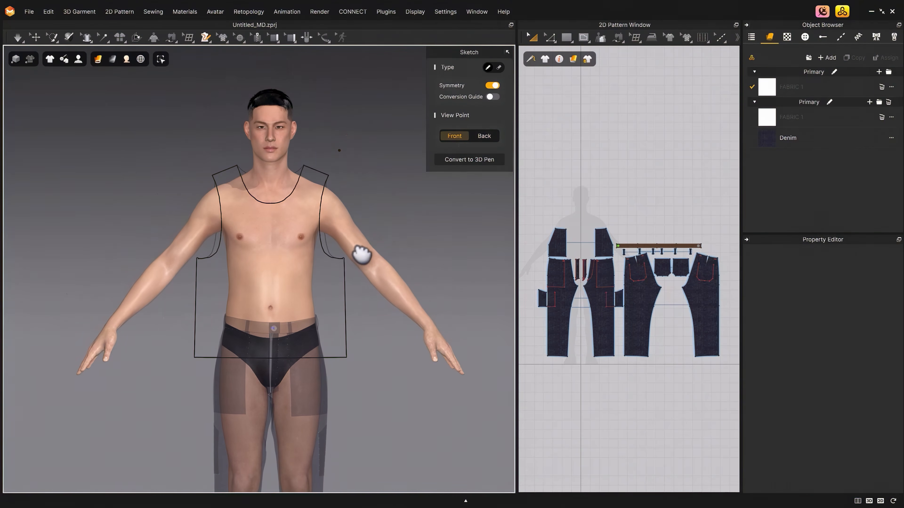
{"action": "left_click", "coordinate": [500, 162]}
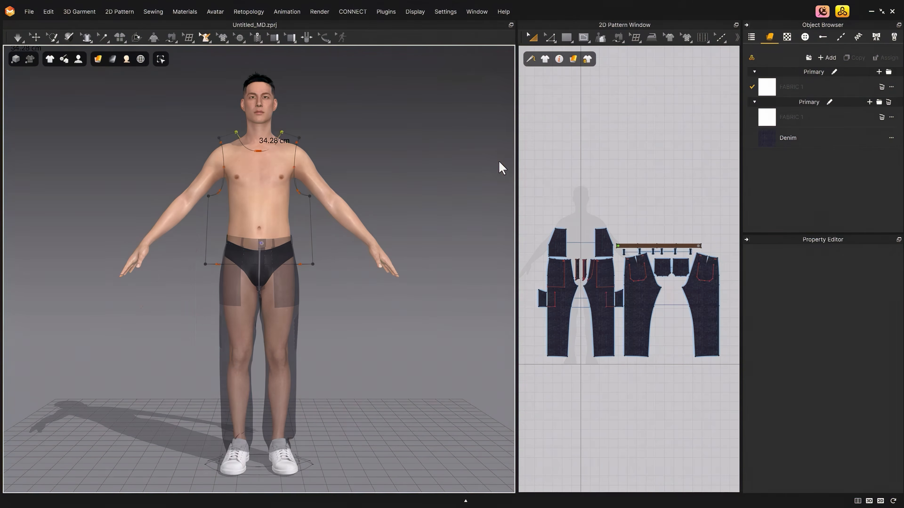
{"action": "right_click_drag", "start_coordinate": [398, 172], "coordinate": [362, 174]}
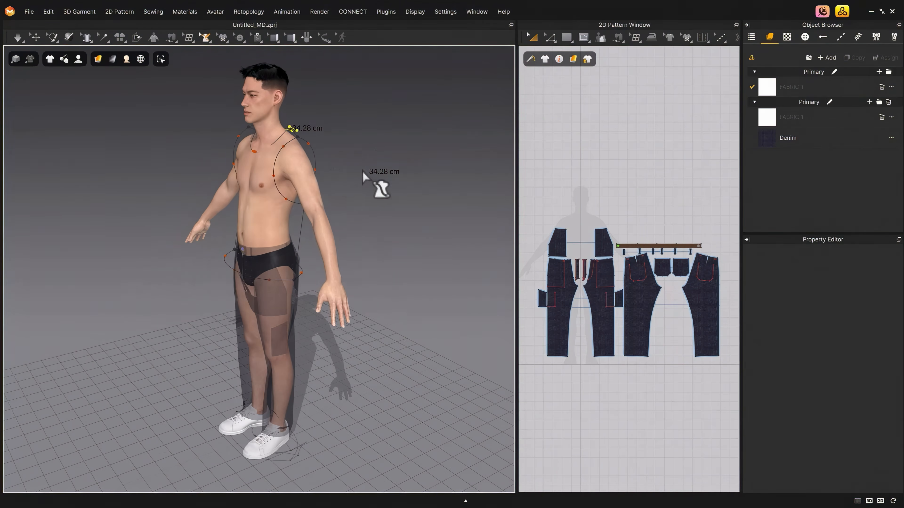
Step: Flatten the top's front and back areas into separate 2D patterns
{"action": "left_click", "coordinate": [205, 37]}
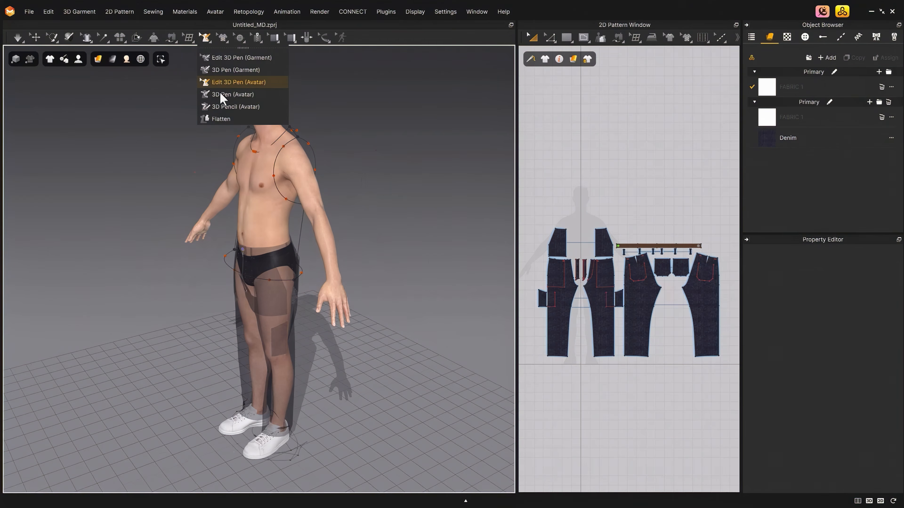
{"action": "left_click", "coordinate": [224, 119]}
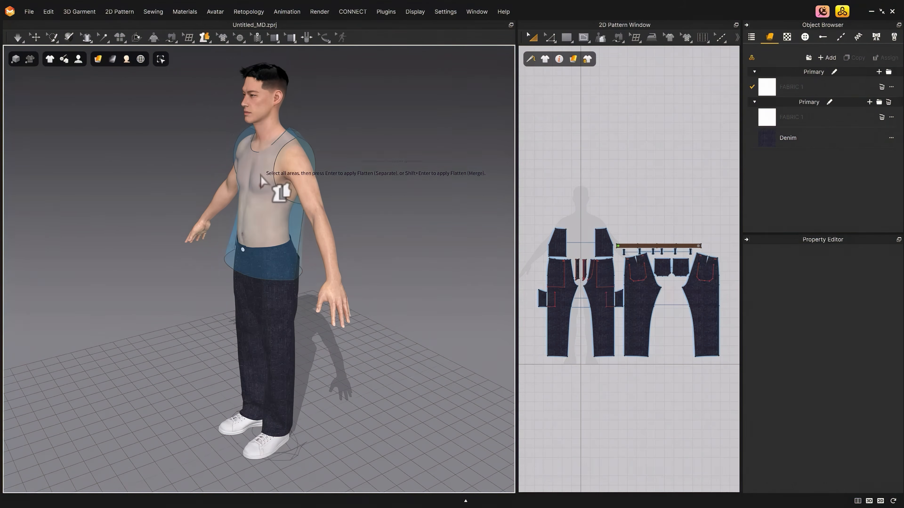
{"action": "left_click", "coordinate": [265, 196]}
{"action": "right_click_drag", "start_coordinate": [361, 165], "coordinate": [296, 190]}
{"action": "key", "text": "Return"}
{"action": "left_click", "coordinate": [297, 189]}
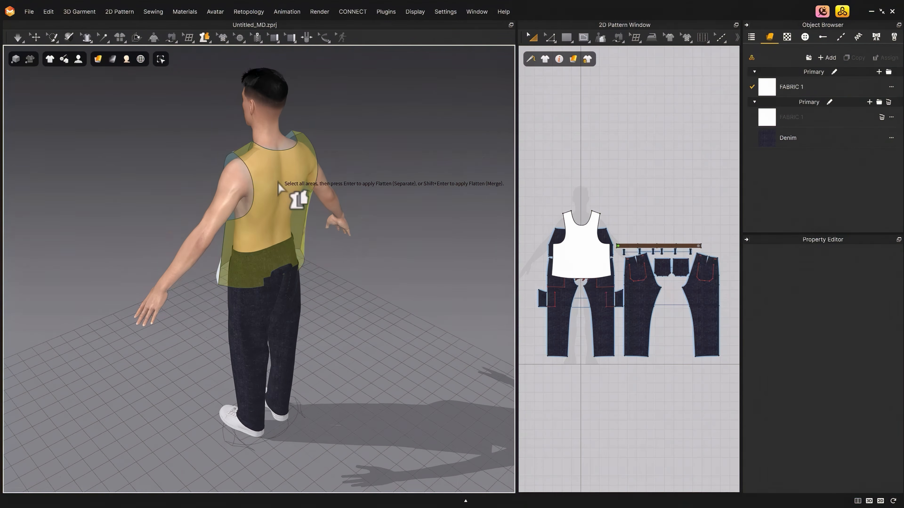
{"action": "right_click_drag", "start_coordinate": [352, 189], "coordinate": [410, 204]}
{"action": "key", "text": "Return"}
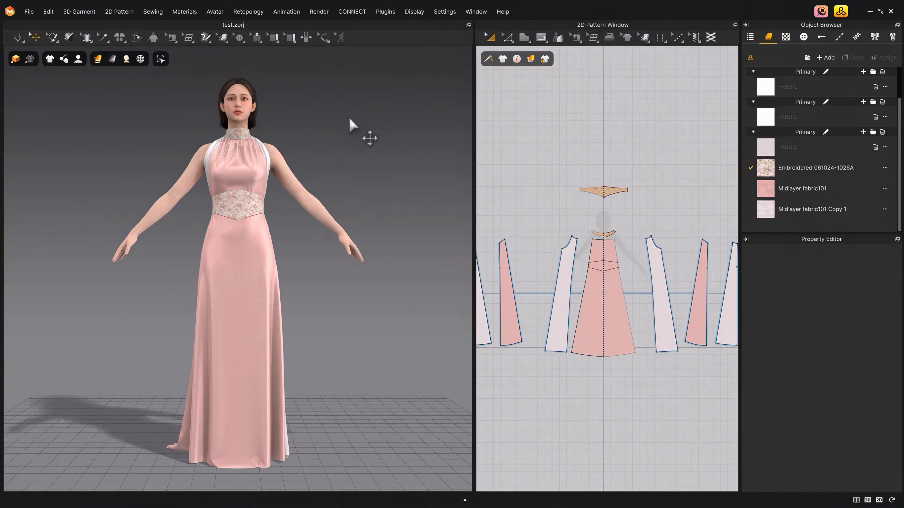
Step: In the dress project, use 3D Pencil (Avatar) without symmetry to sketch a diagonal sash from the avatar's left shoulder to the right hip, undoing the stray stroke
{"action": "left_click", "coordinate": [201, 39]}
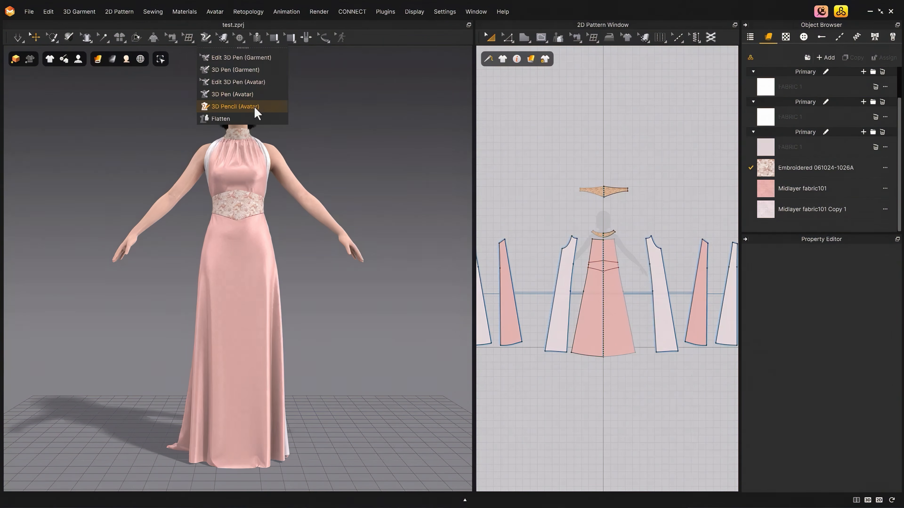
{"action": "left_click", "coordinate": [265, 106]}
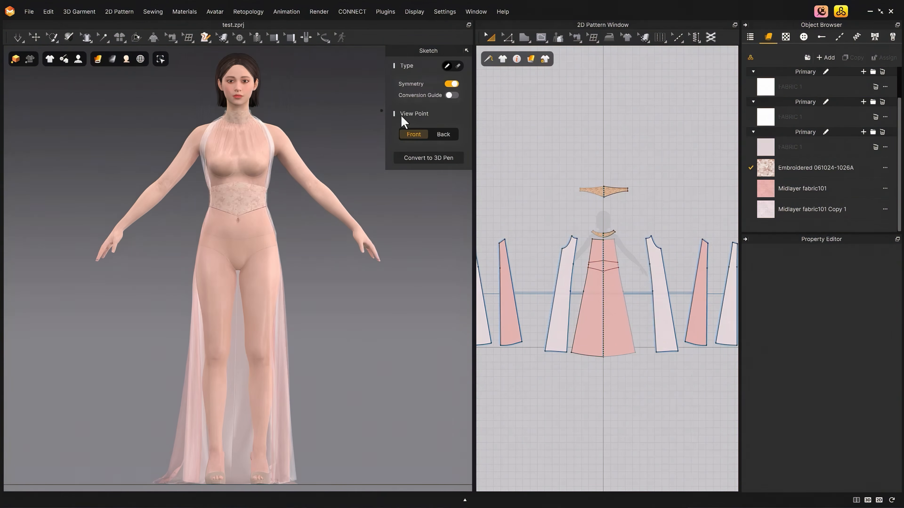
{"action": "left_click", "coordinate": [452, 84]}
{"action": "mouse_move", "coordinate": [169, 236]}
{"action": "left_mouse_down"}
{"action": "mouse_move", "coordinate": [217, 198]}
{"action": "mouse_move", "coordinate": [250, 110]}
{"action": "mouse_move", "coordinate": [257, 165]}
{"action": "mouse_move", "coordinate": [202, 237]}
{"action": "mouse_move", "coordinate": [172, 257]}
{"action": "mouse_move", "coordinate": [177, 243]}
{"action": "left_mouse_up"}
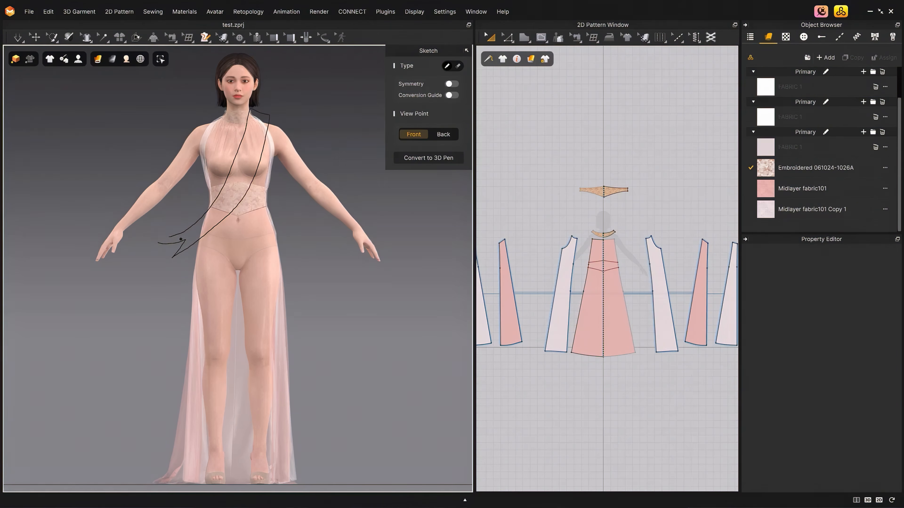
{"action": "key", "text": "ctrl+z"}
Step: Preview the sash sketch with the Conversion Guide, turn the guide off, convert the sketch to 3D pen lines, and inspect them
{"action": "left_click", "coordinate": [452, 95]}
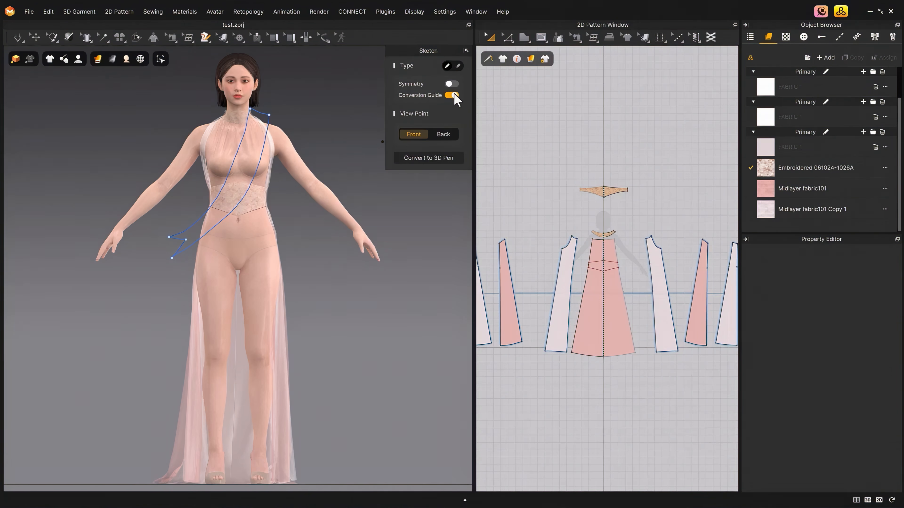
{"action": "left_click", "coordinate": [452, 95]}
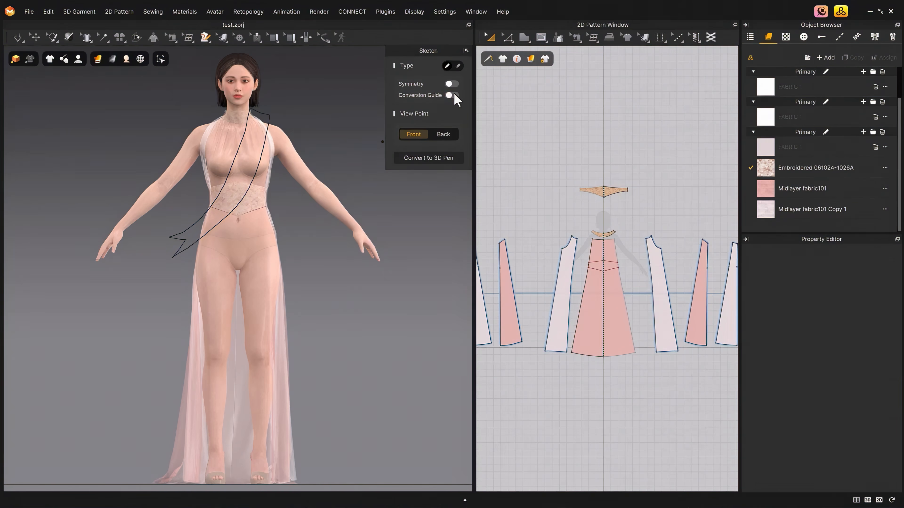
{"action": "left_click", "coordinate": [440, 161]}
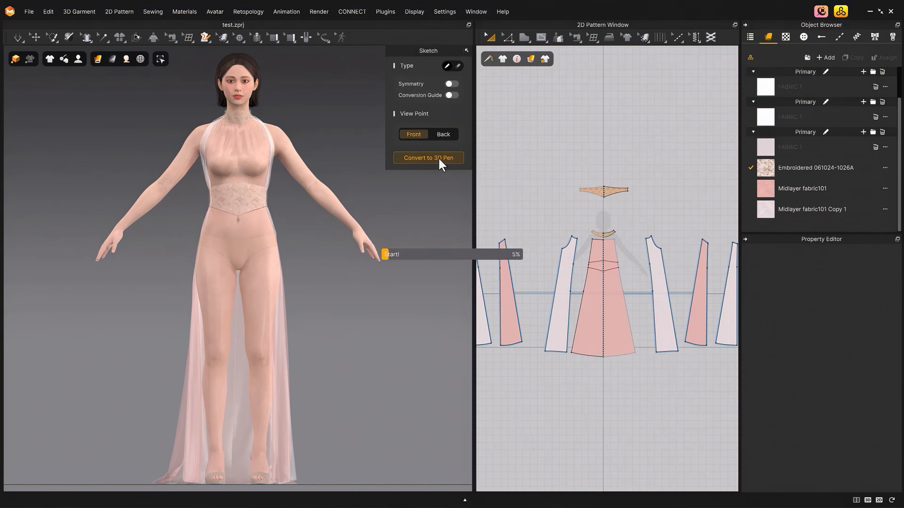
{"action": "mouse_move", "coordinate": [399, 182]}
{"action": "right_mouse_down"}
{"action": "mouse_move", "coordinate": [380, 161]}
{"action": "mouse_move", "coordinate": [350, 188]}
{"action": "mouse_move", "coordinate": [292, 182]}
{"action": "mouse_move", "coordinate": [435, 165]}
{"action": "mouse_move", "coordinate": [390, 167]}
{"action": "right_mouse_up"}
{"action": "scroll", "coordinate": [281, 124], "scroll_direction": "up", "scroll_amount": 3}
{"action": "middle_click_drag", "start_coordinate": [316, 114], "coordinate": [323, 170]}
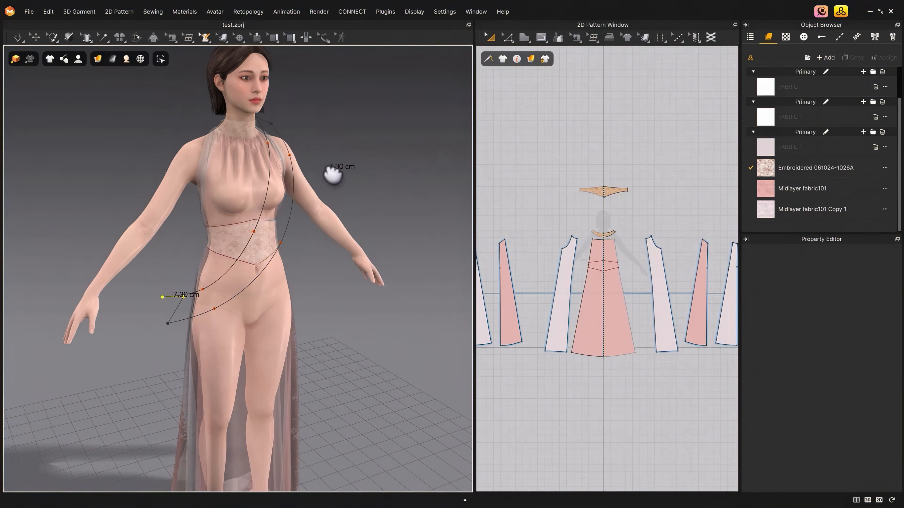
Step: With Edit 3D Pen (Avatar), shape the sash's hip end into a swallowtail notch and shift its inner shoulder corner outward
{"action": "left_click", "coordinate": [208, 38]}
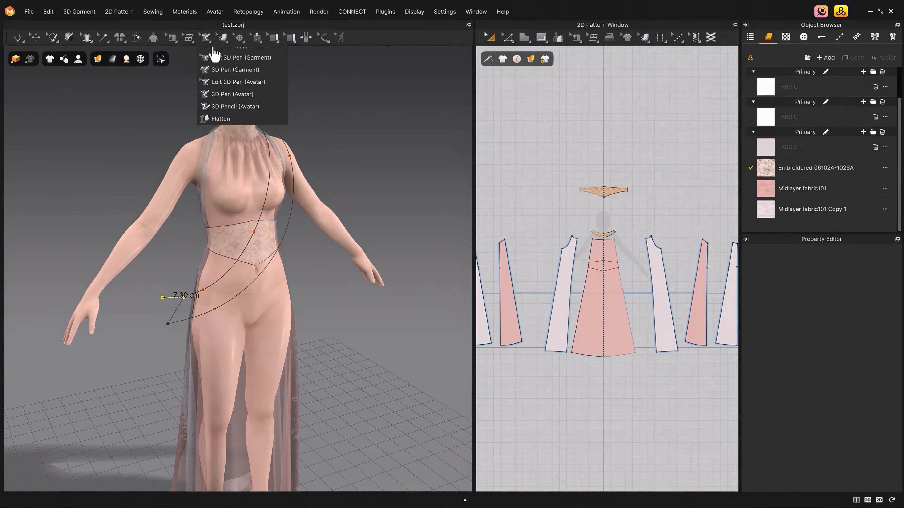
{"action": "left_click", "coordinate": [241, 82]}
{"action": "right_click_drag", "start_coordinate": [182, 316], "coordinate": [233, 348]}
{"action": "left_click_drag", "start_coordinate": [233, 347], "coordinate": [264, 362]}
{"action": "right_click_drag", "start_coordinate": [272, 361], "coordinate": [223, 346]}
{"action": "left_click_drag", "start_coordinate": [171, 292], "coordinate": [172, 295]}
{"action": "right_click_drag", "start_coordinate": [322, 180], "coordinate": [317, 218]}
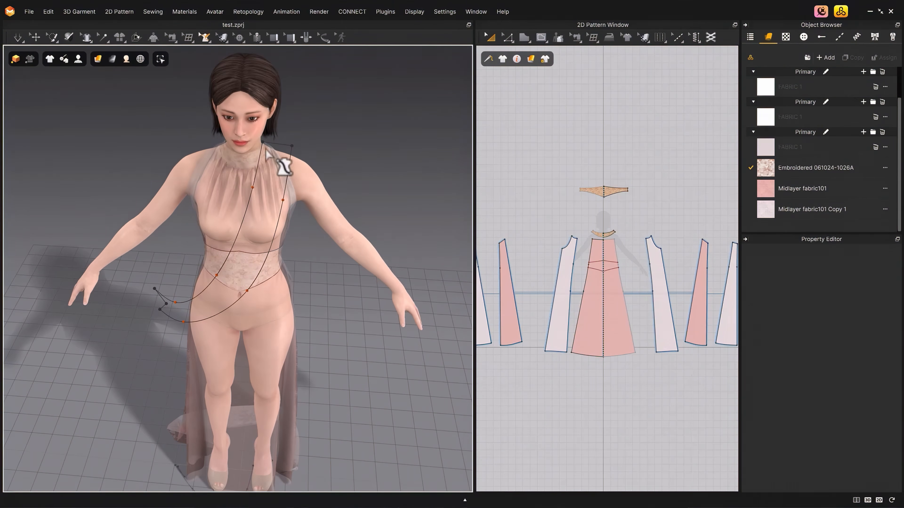
{"action": "left_click_drag", "start_coordinate": [262, 141], "coordinate": [270, 143]}
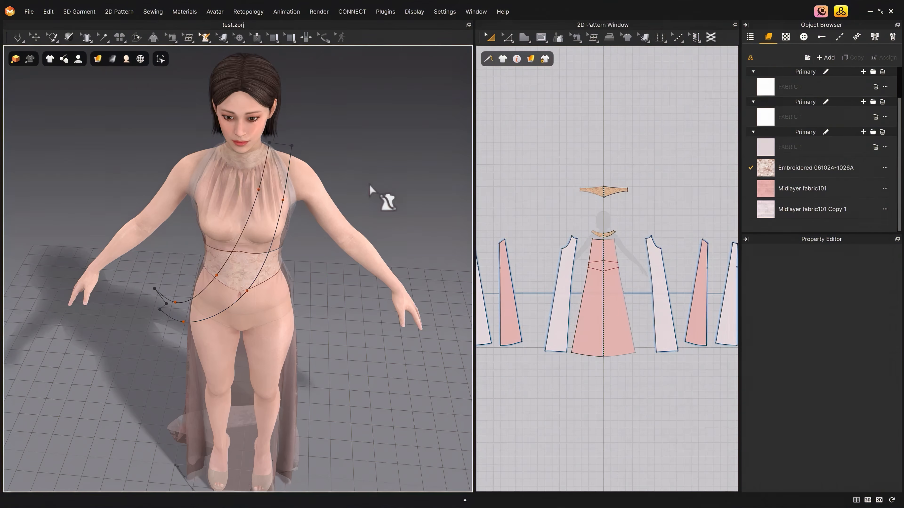
{"action": "right_click_drag", "start_coordinate": [373, 196], "coordinate": [253, 263]}
{"action": "right_click_drag", "start_coordinate": [343, 333], "coordinate": [310, 136]}
Step: Flatten the sash area drawn on the avatar into a 2D pattern
{"action": "left_click", "coordinate": [205, 37]}
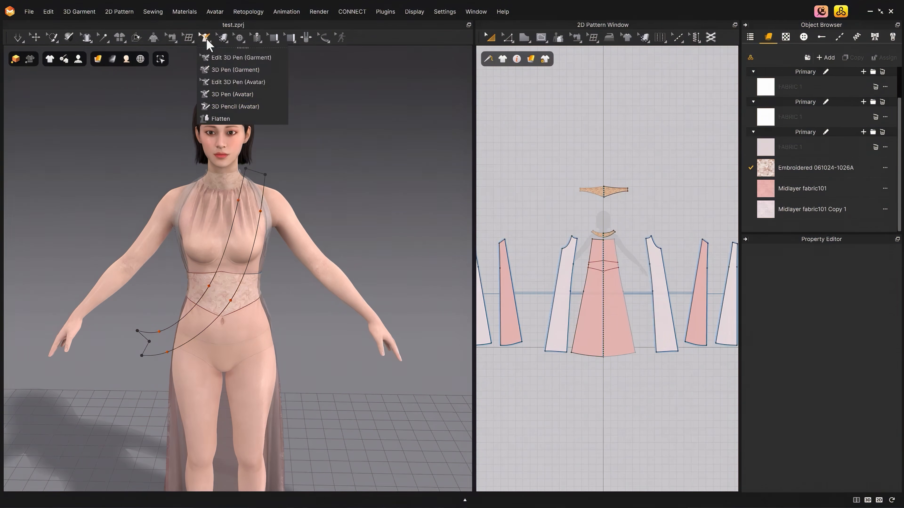
{"action": "left_click", "coordinate": [220, 119]}
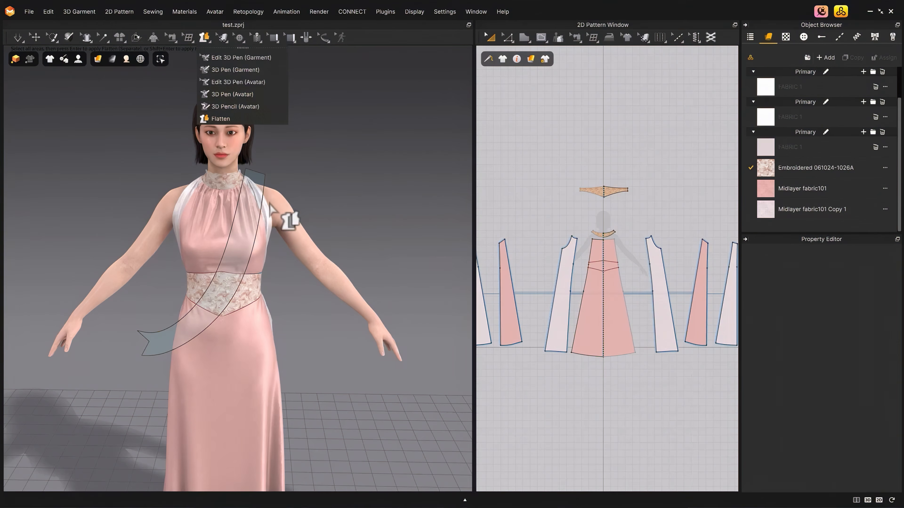
{"action": "left_click", "coordinate": [261, 218]}
{"action": "right_click_drag", "start_coordinate": [346, 165], "coordinate": [381, 157]}
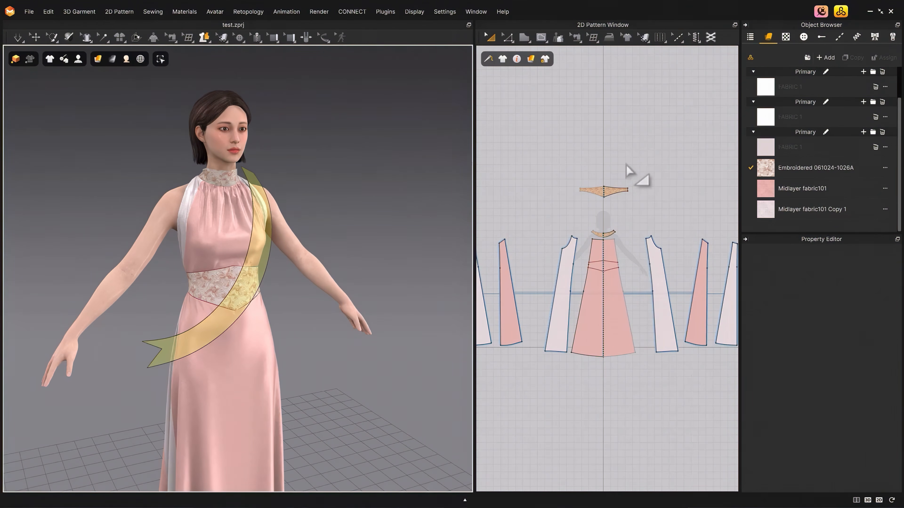
{"action": "key", "text": "Return"}
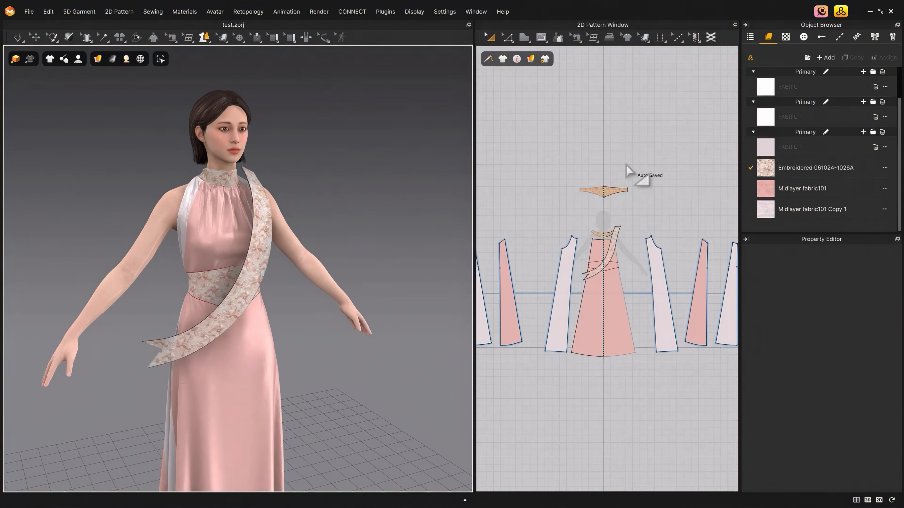
Step: Move the flattened sash pattern off the center skirt pattern, up into the empty area beside the neckline pieces
{"action": "right_click_drag", "start_coordinate": [378, 214], "coordinate": [459, 208]}
{"action": "left_click", "coordinate": [615, 250]}
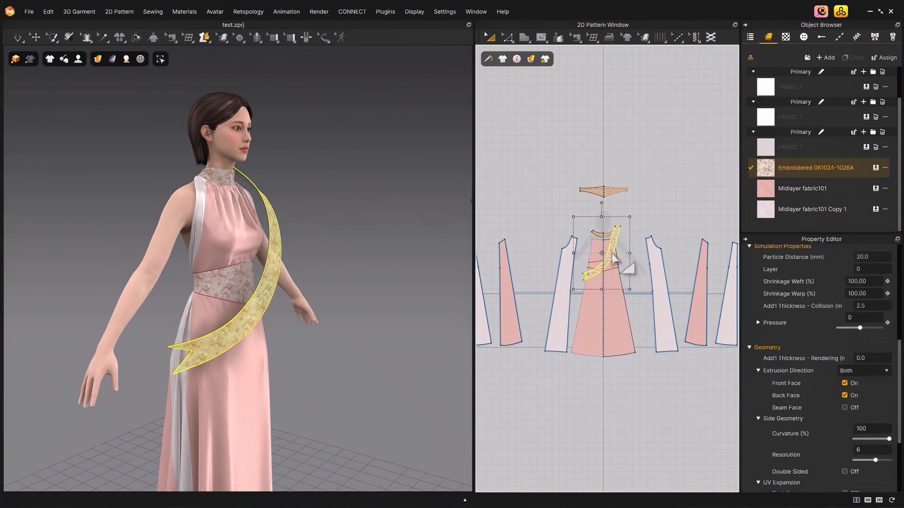
{"action": "left_click_drag", "start_coordinate": [614, 250], "coordinate": [541, 201]}
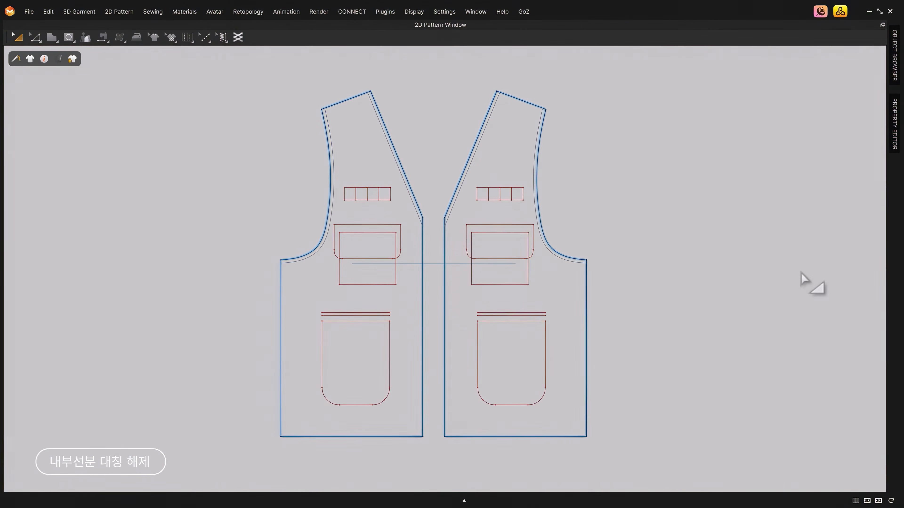
Step: In the vest project, move the right front's linked chest pocket and flap down toward the armhole side, and delete the small rectangle above them
{"action": "left_click", "coordinate": [521, 224]}
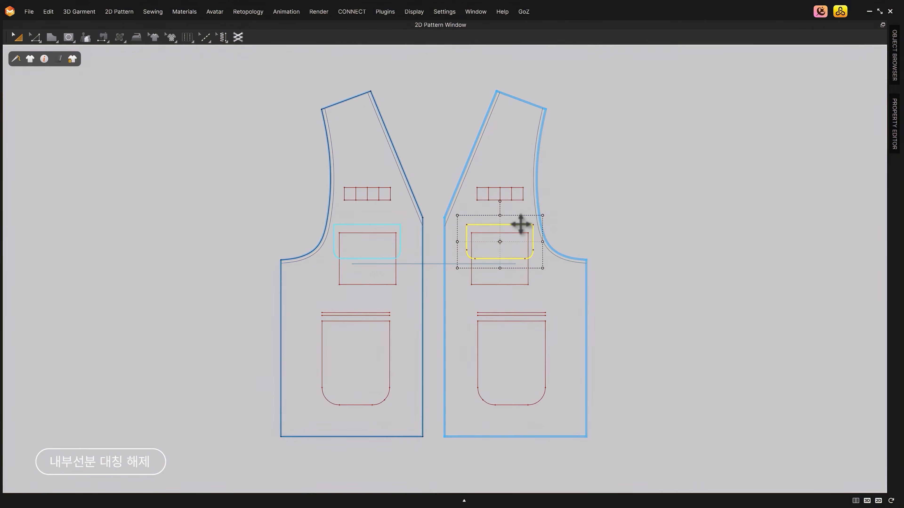
{"action": "left_click", "coordinate": [522, 277]}
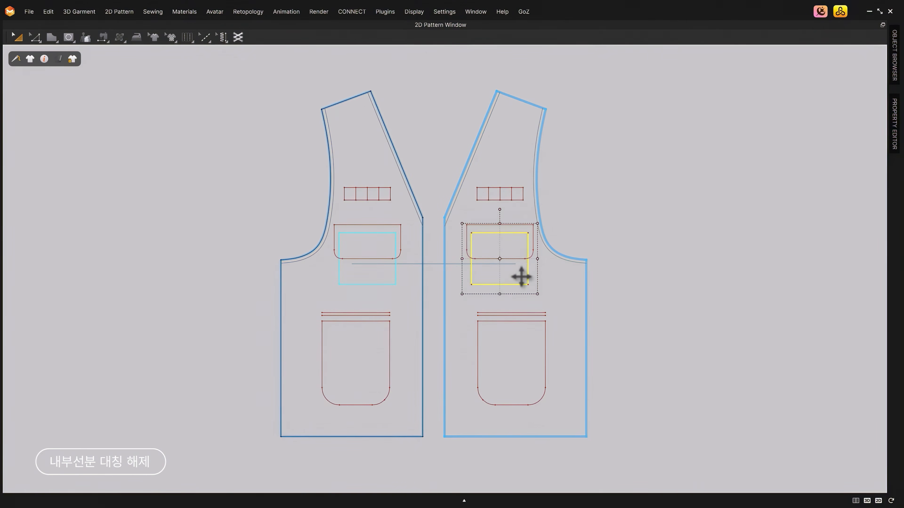
{"action": "left_click_drag", "start_coordinate": [521, 273], "coordinate": [543, 293]}
{"action": "left_click_drag", "start_coordinate": [526, 236], "coordinate": [547, 254]}
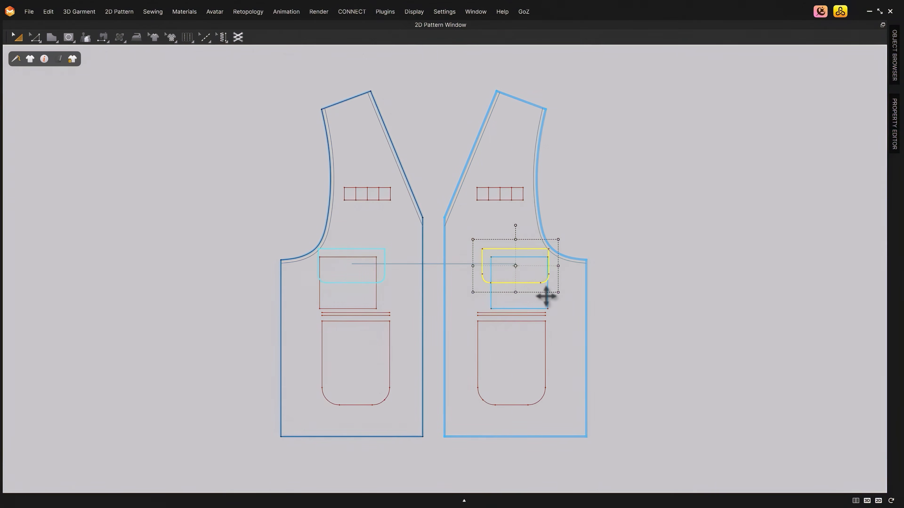
{"action": "left_click", "coordinate": [522, 195]}
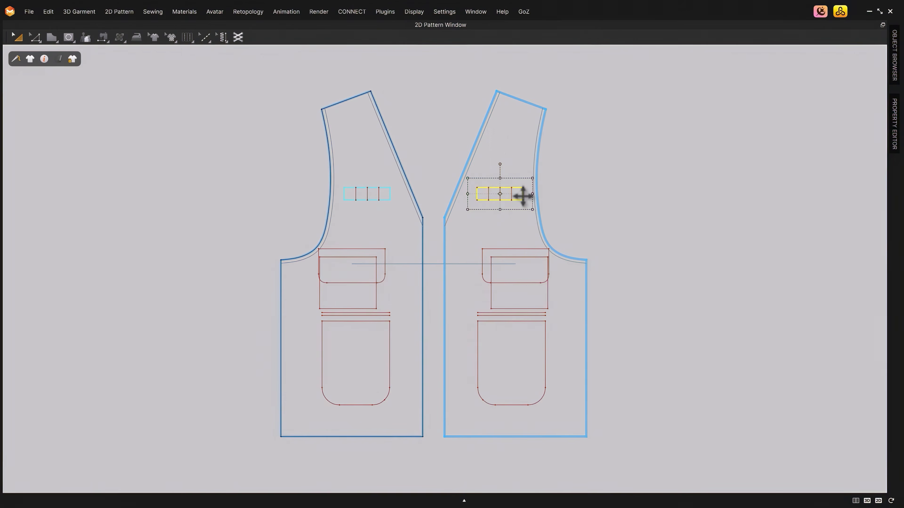
{"action": "key", "text": "Delete"}
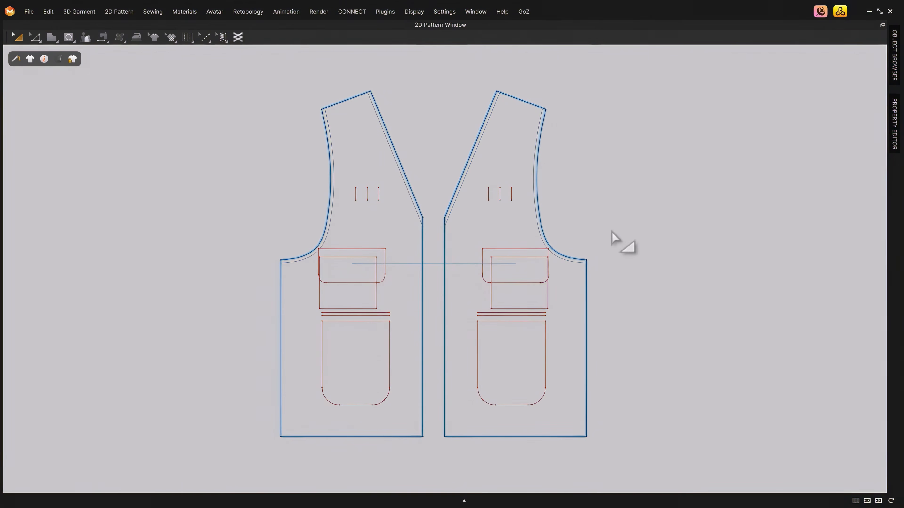
Step: Undo the rectangle deletion and the chest pocket and flap moves
{"action": "key", "text": "ctrl+z"}
{"action": "key", "text": "ctrl+z"}
{"action": "key", "text": "ctrl+z"}
{"action": "key", "text": "ctrl+z"}
Step: Remove linked editing from the large lower pocket shape on the right vest front
{"action": "left_click", "coordinate": [587, 309]}
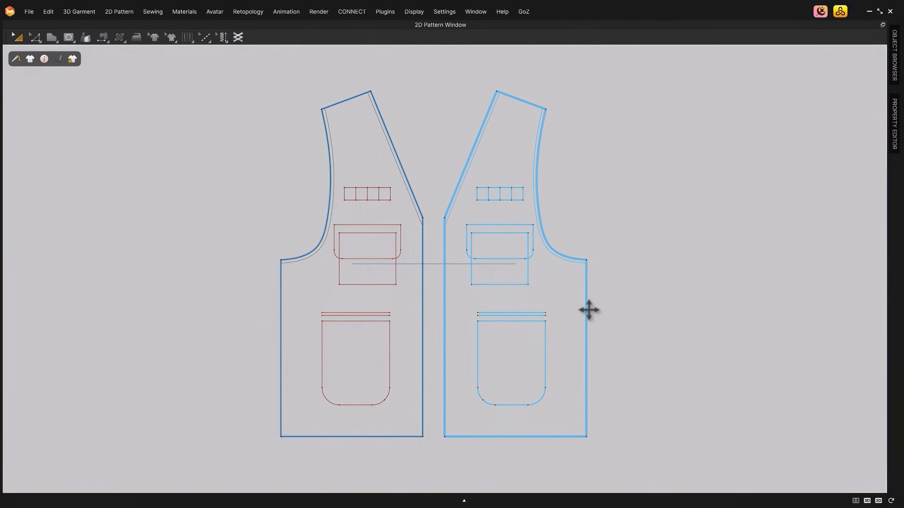
{"action": "left_click", "coordinate": [506, 360]}
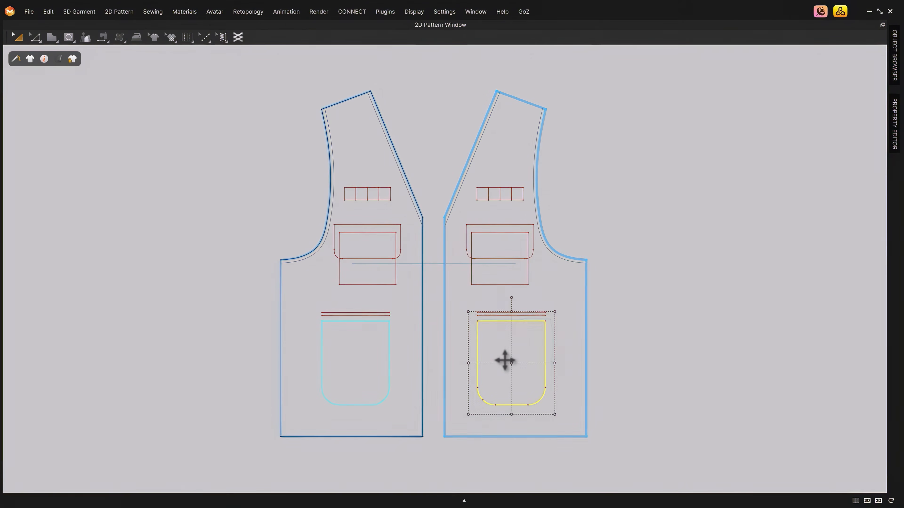
{"action": "right_click", "coordinate": [515, 350]}
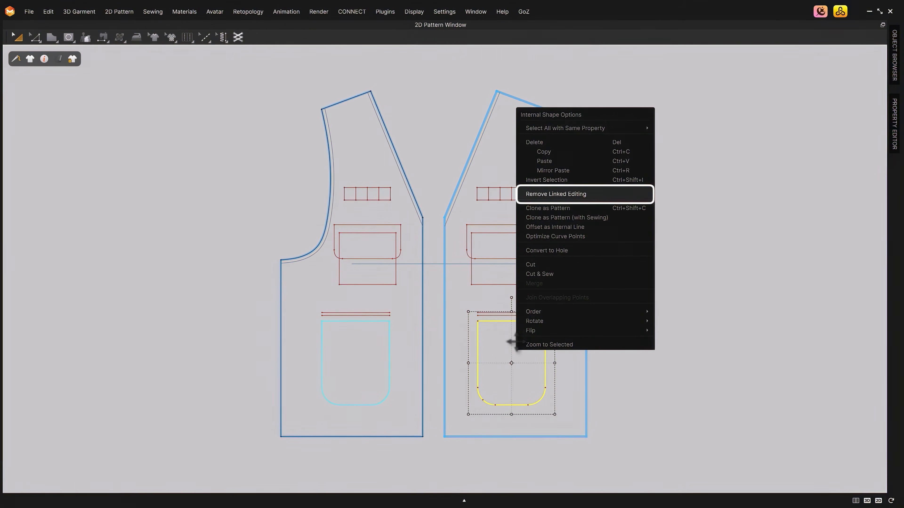
{"action": "left_click", "coordinate": [604, 198]}
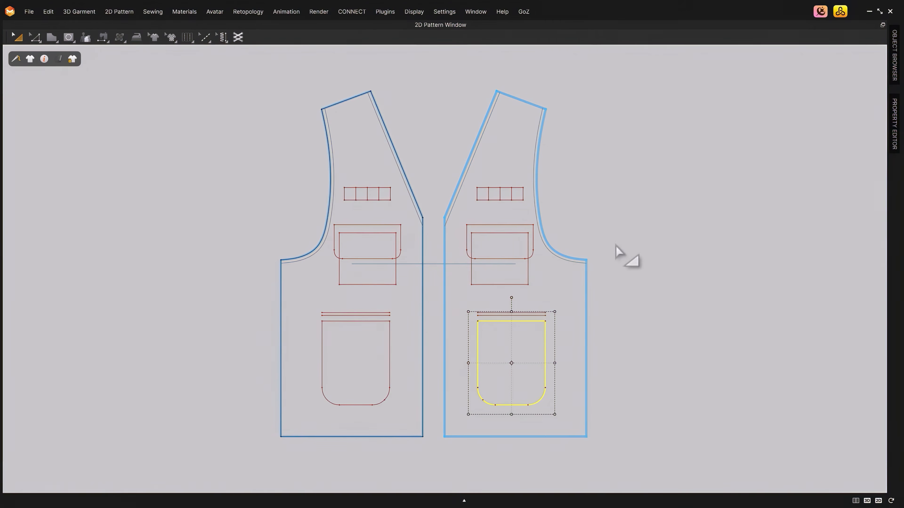
Step: Remove linked editing from the two horizontal lines above the right front's lower pocket
{"action": "left_click", "coordinate": [635, 346]}
{"action": "left_click_drag", "start_coordinate": [603, 324], "coordinate": [466, 292]}
{"action": "right_click", "coordinate": [543, 316]}
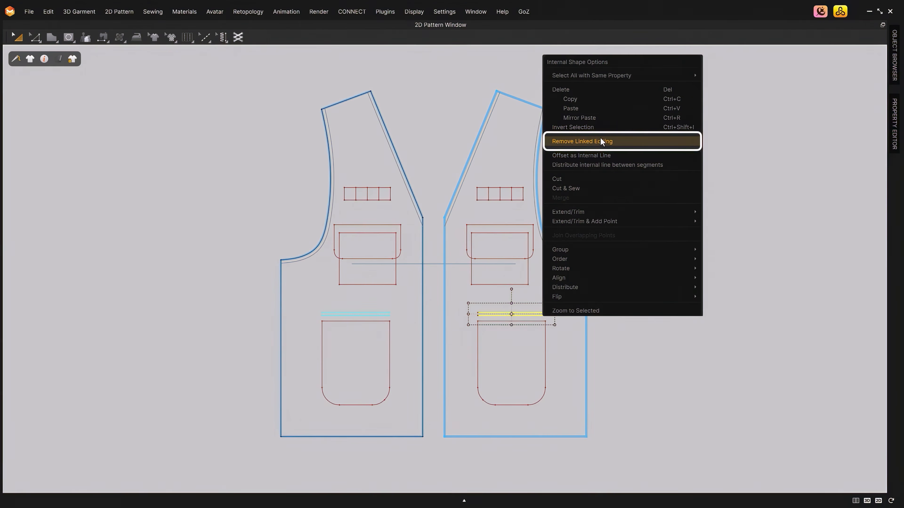
{"action": "left_click", "coordinate": [621, 141]}
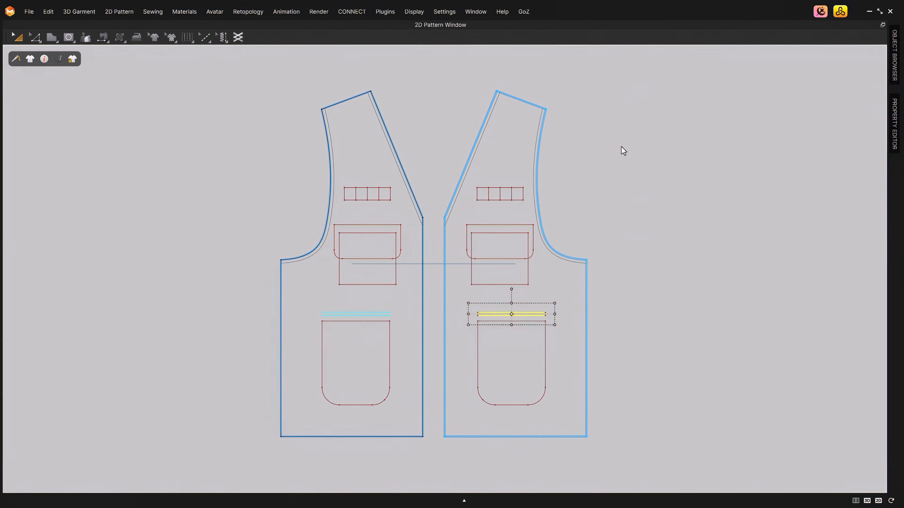
Step: Move and shrink the right front's lower pocket together with its two opening lines, then delete them
{"action": "left_click_drag", "start_coordinate": [584, 408], "coordinate": [462, 305]}
{"action": "left_click_drag", "start_coordinate": [516, 330], "coordinate": [539, 324]}
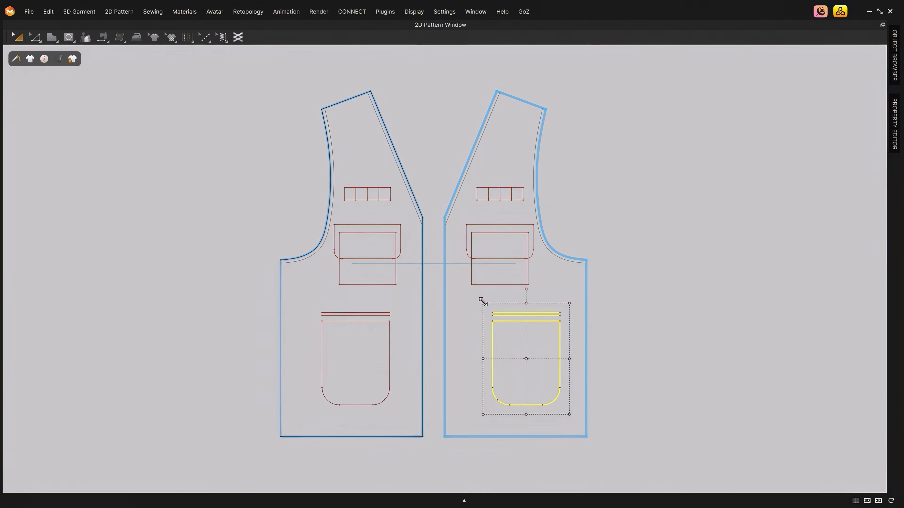
{"action": "left_click_drag", "start_coordinate": [483, 303], "coordinate": [493, 369]}
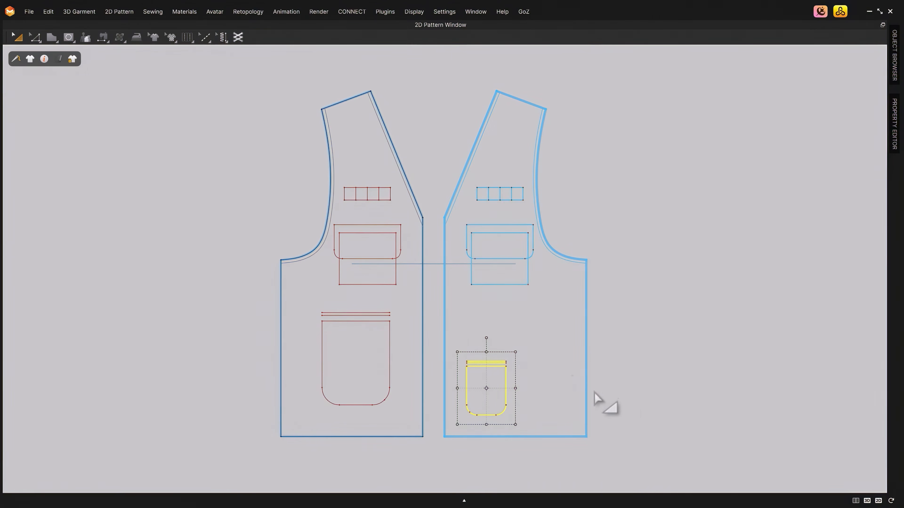
{"action": "key", "text": "Delete"}
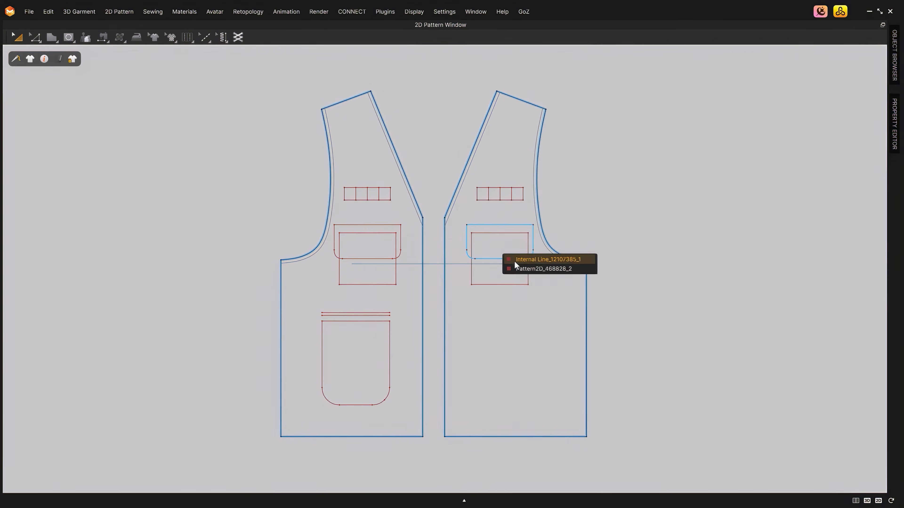
Step: Remove linked editing from the right front's chest pocket and flap, and move both down toward the hem
{"action": "left_click", "coordinate": [524, 279]}
{"action": "right_click", "coordinate": [527, 280]}
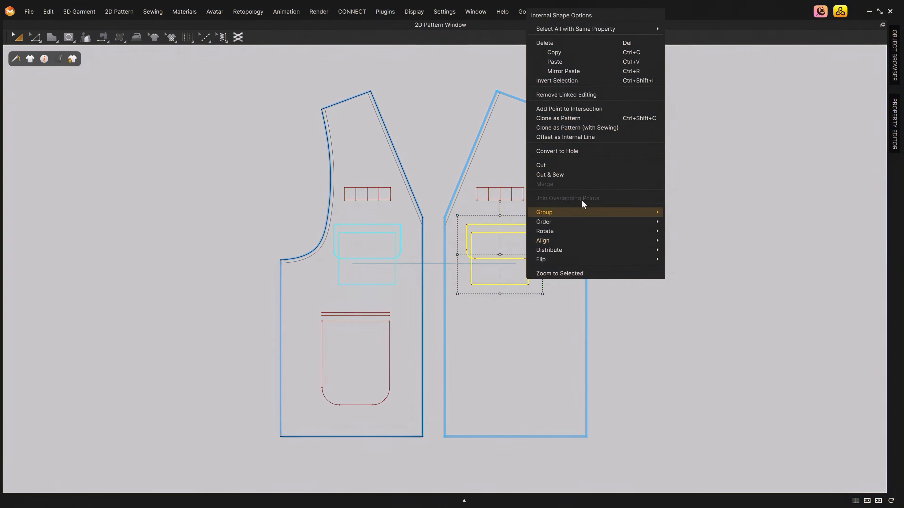
{"action": "left_click", "coordinate": [603, 94]}
{"action": "left_click_drag", "start_coordinate": [517, 267], "coordinate": [585, 420]}
{"action": "left_click", "coordinate": [626, 415]}
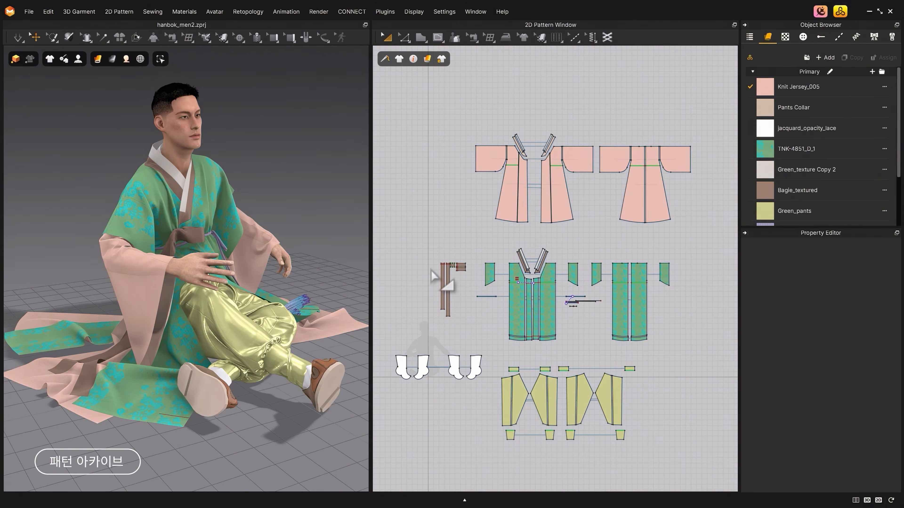
Step: In the hanbok_men2.zprj project, archive the brown sash patterns and inspect the garment without them
{"action": "scroll", "coordinate": [434, 276], "scroll_direction": "up", "scroll_amount": 5}
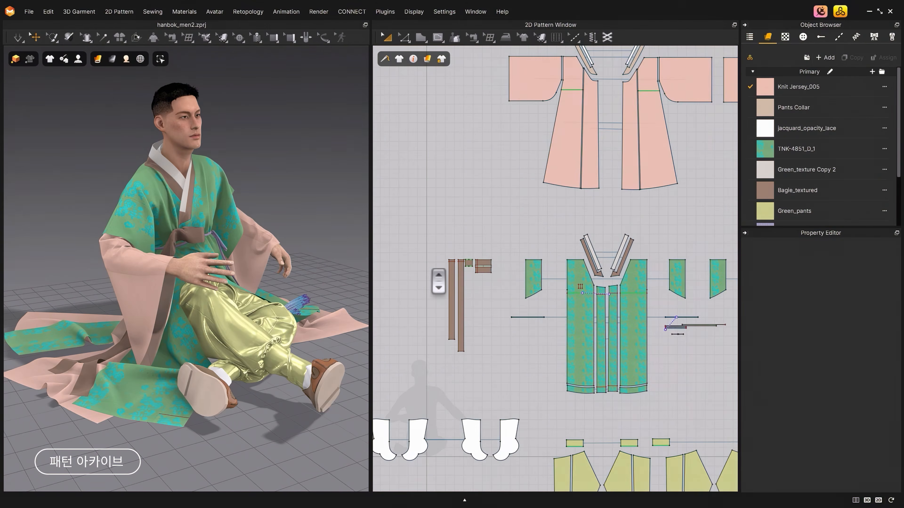
{"action": "right_click_drag", "start_coordinate": [433, 281], "coordinate": [462, 235]}
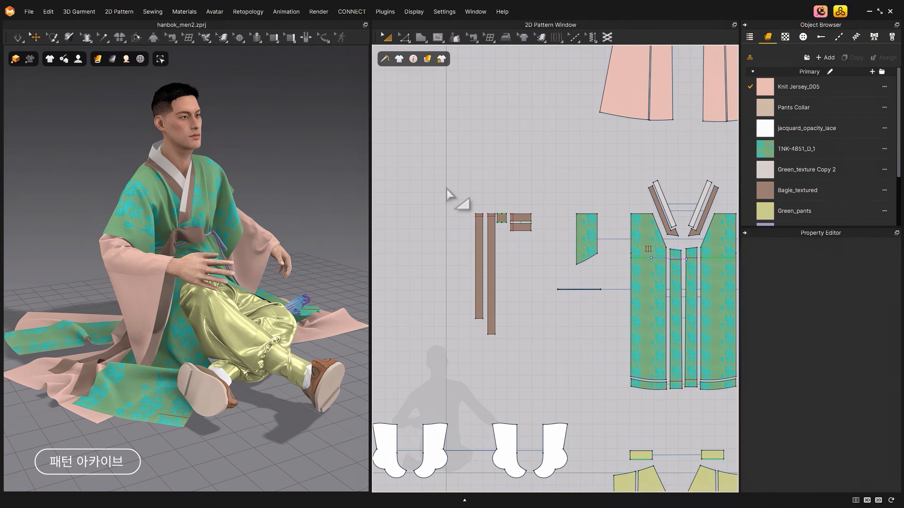
{"action": "left_click_drag", "start_coordinate": [446, 188], "coordinate": [556, 380]}
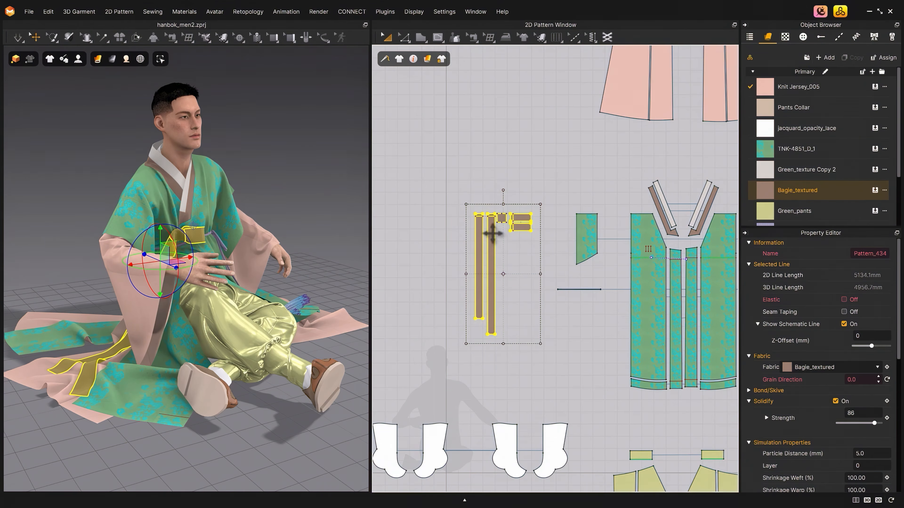
{"action": "right_click", "coordinate": [177, 241]}
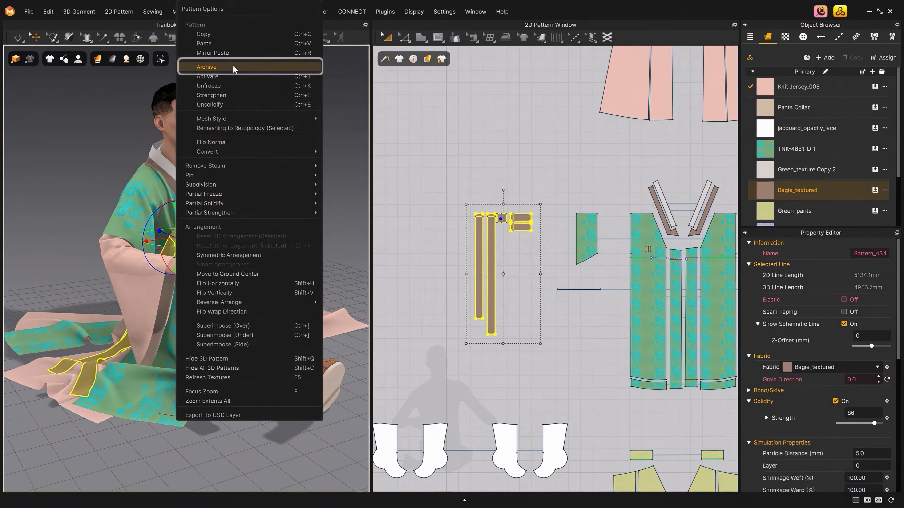
{"action": "left_click", "coordinate": [232, 65]}
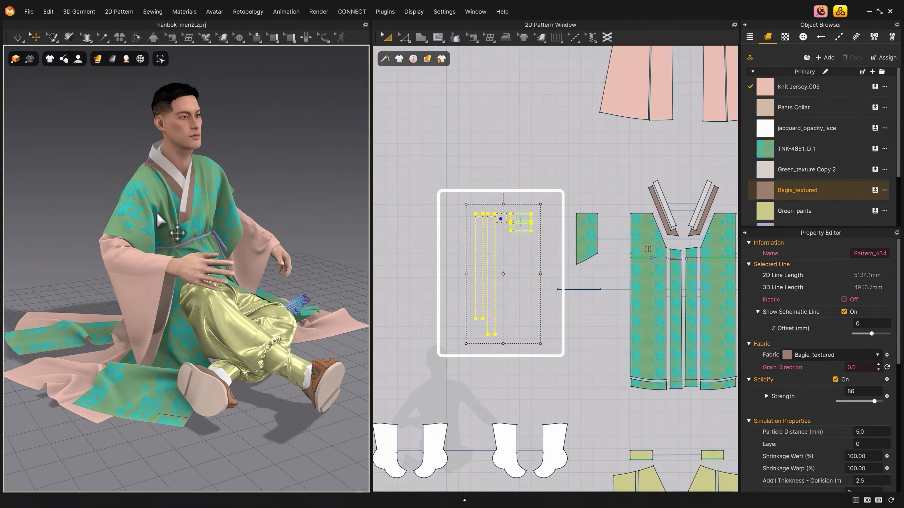
{"action": "mouse_move", "coordinate": [257, 257]}
{"action": "right_mouse_down"}
{"action": "mouse_move", "coordinate": [237, 256]}
{"action": "mouse_move", "coordinate": [260, 251]}
{"action": "right_mouse_up"}
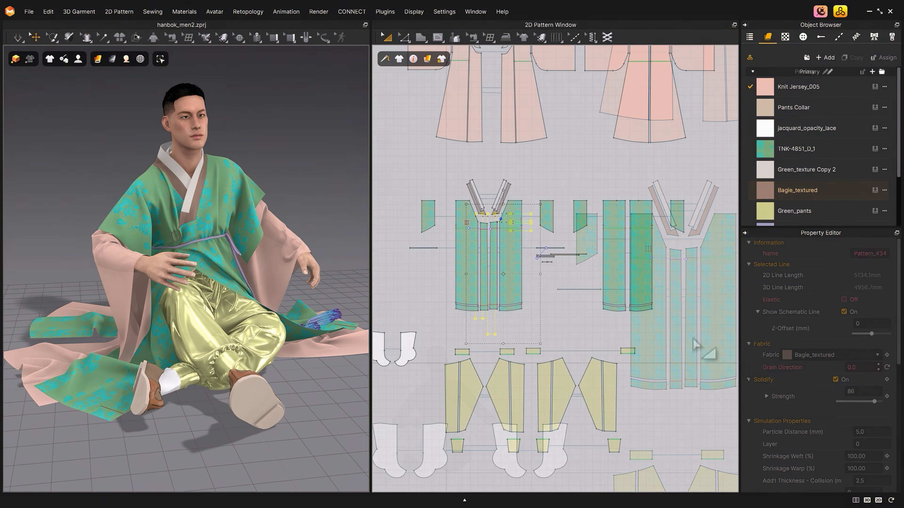
Step: Archive all of the green outer robe's patterns, including its collar pieces and ties
{"action": "left_click_drag", "start_coordinate": [716, 335], "coordinate": [404, 164]}
{"action": "right_click", "coordinate": [466, 244]}
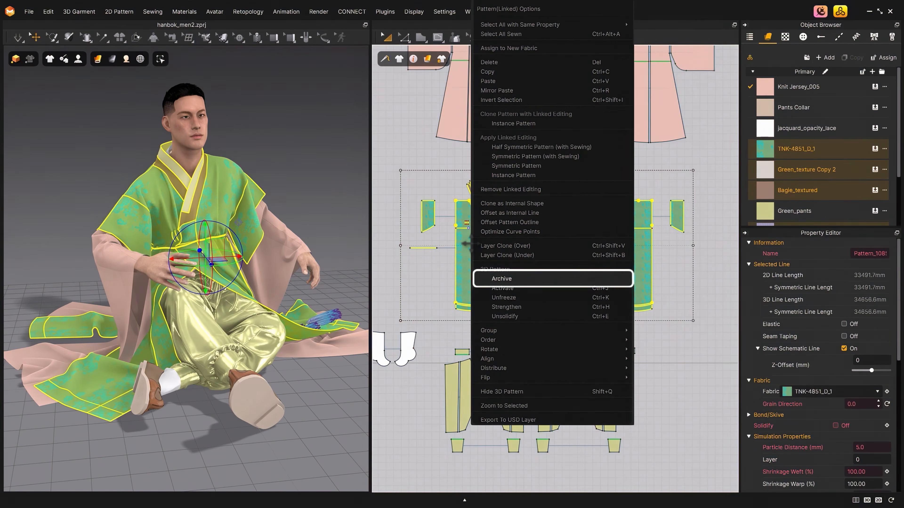
{"action": "left_click", "coordinate": [514, 278]}
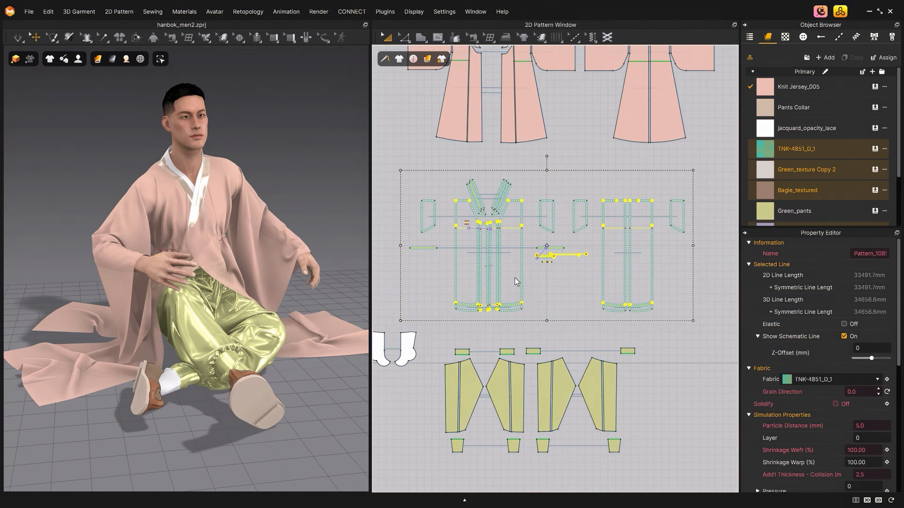
Step: Move the archived robe patterns into empty workspace away from the active garment patterns, and deselect them
{"action": "scroll", "coordinate": [516, 279], "scroll_direction": "down", "scroll_amount": 4}
{"action": "middle_click_drag", "start_coordinate": [655, 302], "coordinate": [603, 311]}
{"action": "left_click_drag", "start_coordinate": [434, 270], "coordinate": [719, 264]}
{"action": "middle_click_drag", "start_coordinate": [699, 304], "coordinate": [516, 309]}
{"action": "scroll", "coordinate": [516, 309], "scroll_direction": "up", "scroll_amount": 4}
{"action": "left_click", "coordinate": [607, 417]}
{"action": "middle_click_drag", "start_coordinate": [676, 380], "coordinate": [650, 362]}
Step: Toggle the garment display in the 3D view, leaving all garments hidden on the avatar
{"action": "right_click_drag", "start_coordinate": [269, 295], "coordinate": [289, 287]}
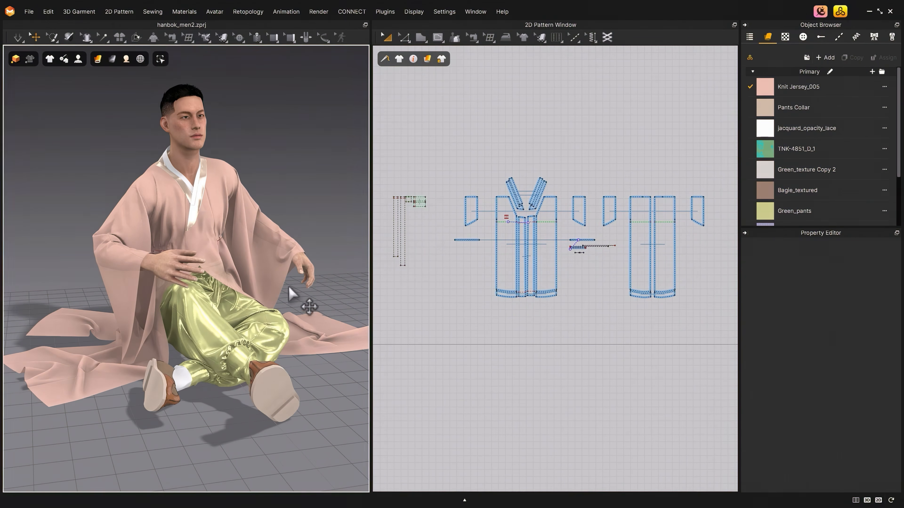
{"action": "left_click", "coordinate": [50, 58]}
{"action": "left_click", "coordinate": [84, 89]}
{"action": "left_click", "coordinate": [83, 90]}
{"action": "left_click", "coordinate": [84, 90]}
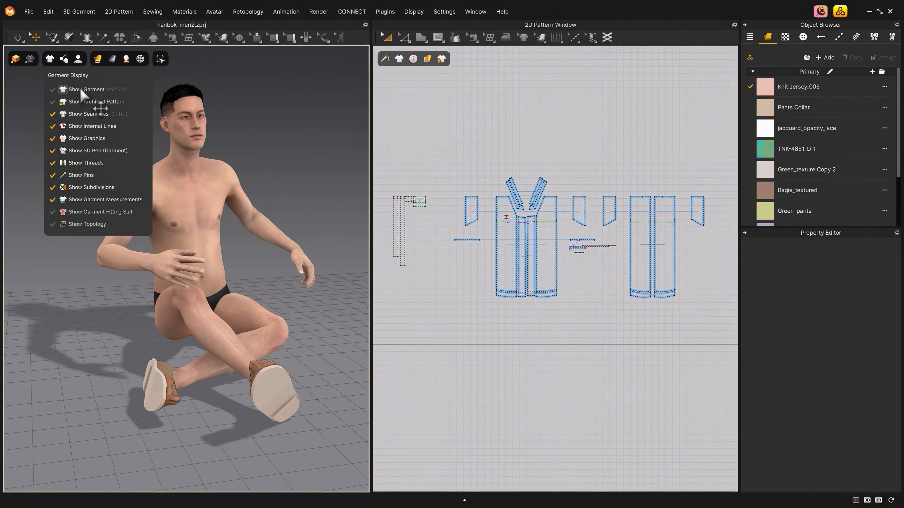
Step: Show the garment on the avatar again, unarchive all of the green robe and sash patterns together, and deselect them
{"action": "left_click", "coordinate": [84, 89]}
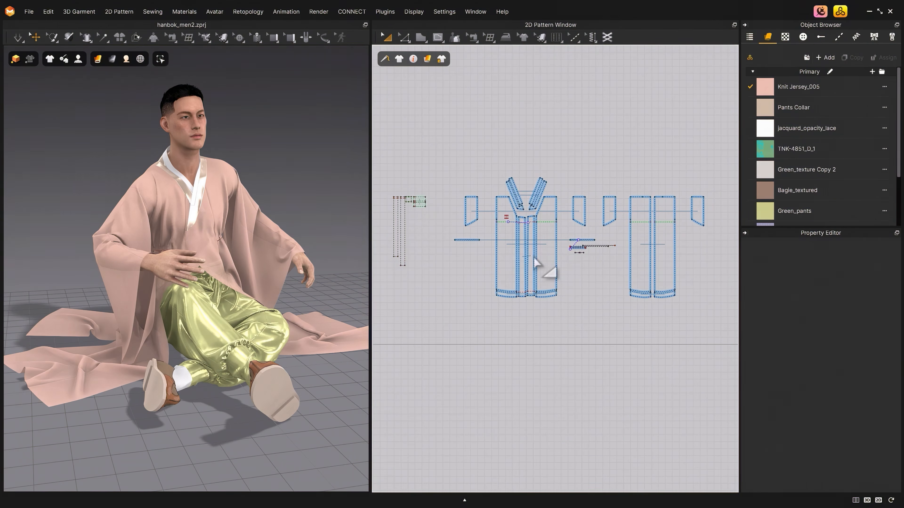
{"action": "left_click_drag", "start_coordinate": [385, 141], "coordinate": [728, 345]}
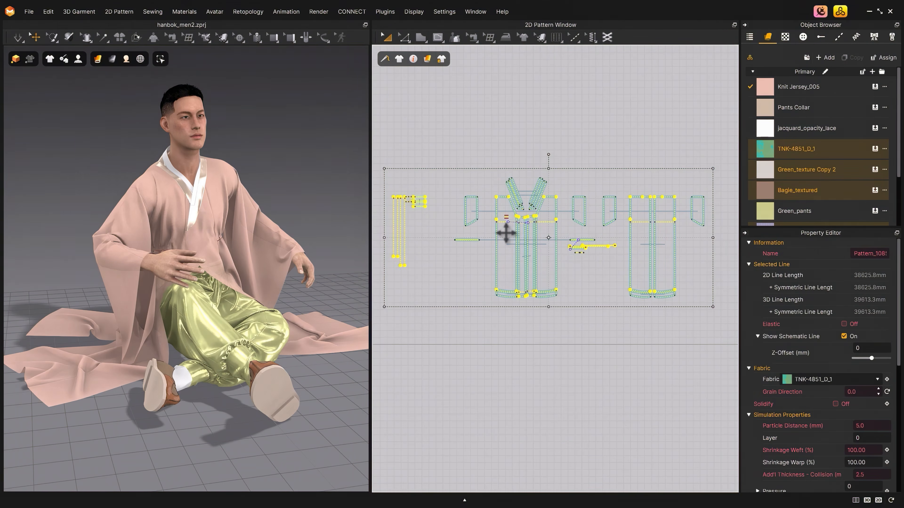
{"action": "right_click", "coordinate": [505, 233]}
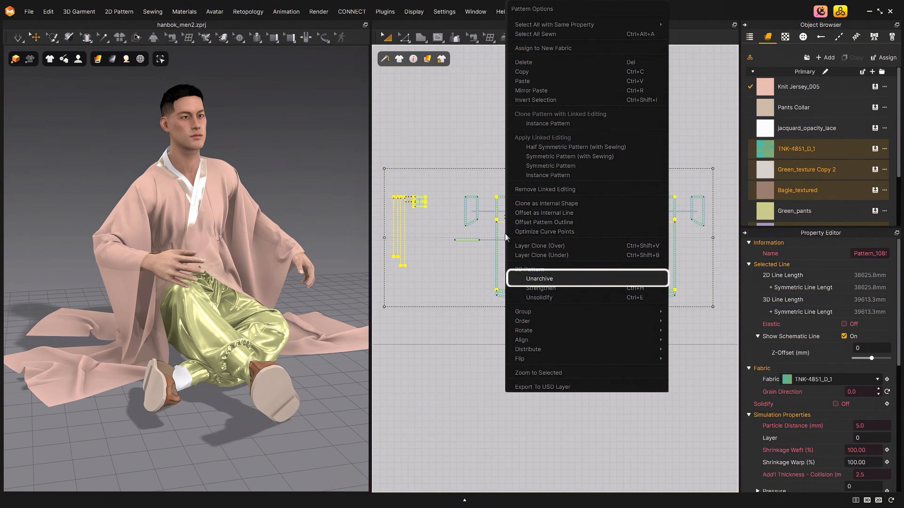
{"action": "left_click", "coordinate": [558, 279]}
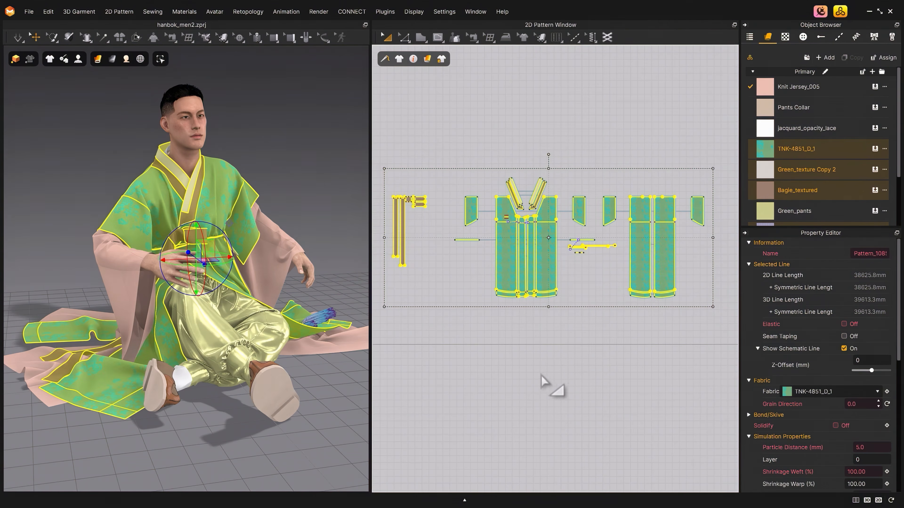
{"action": "left_click", "coordinate": [548, 383]}
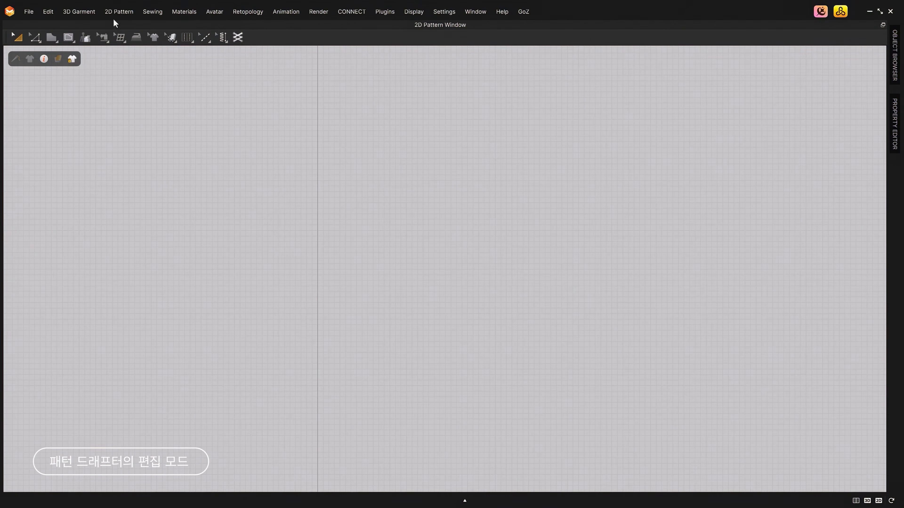
Step: Open the Pattern Drafter (Beta), widen it, and start a T-Shirt draft with the Set-In type
{"action": "left_click", "coordinate": [116, 11]}
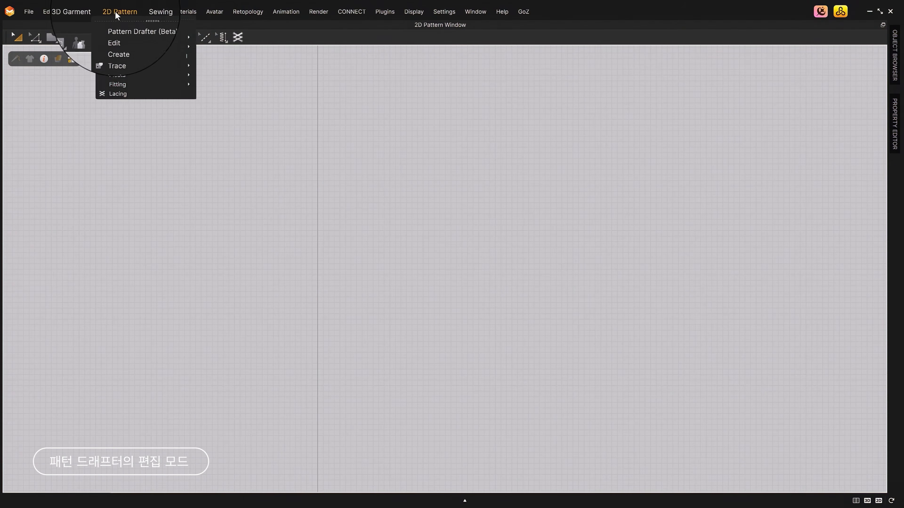
{"action": "left_click", "coordinate": [176, 27]}
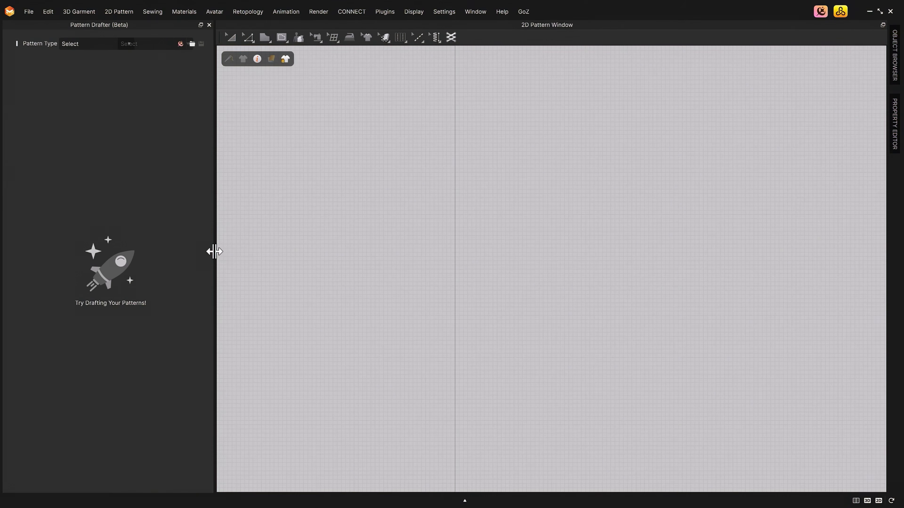
{"action": "left_click_drag", "start_coordinate": [214, 251], "coordinate": [440, 280]}
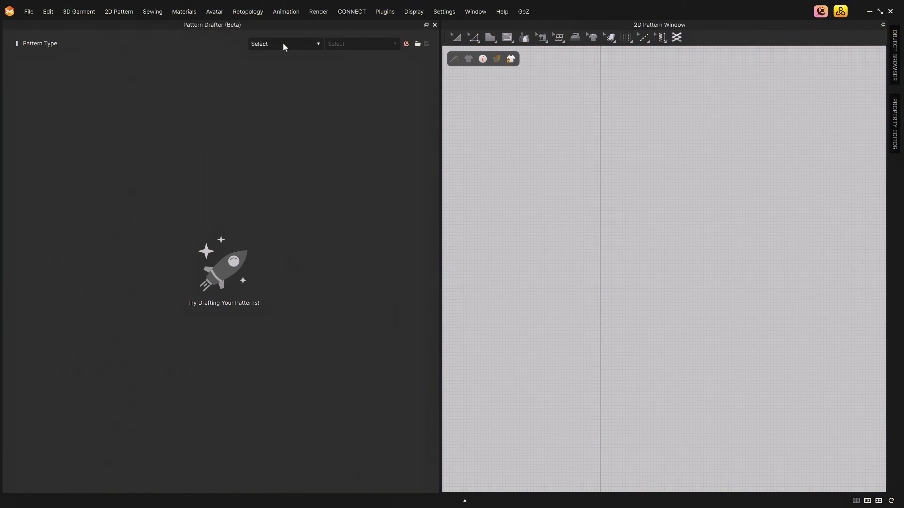
{"action": "left_click", "coordinate": [283, 43]}
{"action": "left_click", "coordinate": [353, 46]}
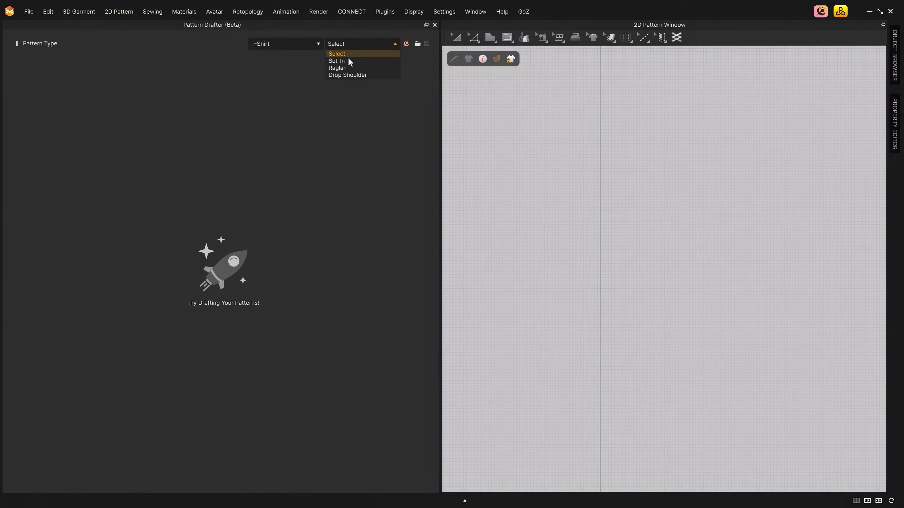
{"action": "left_click", "coordinate": [347, 61]}
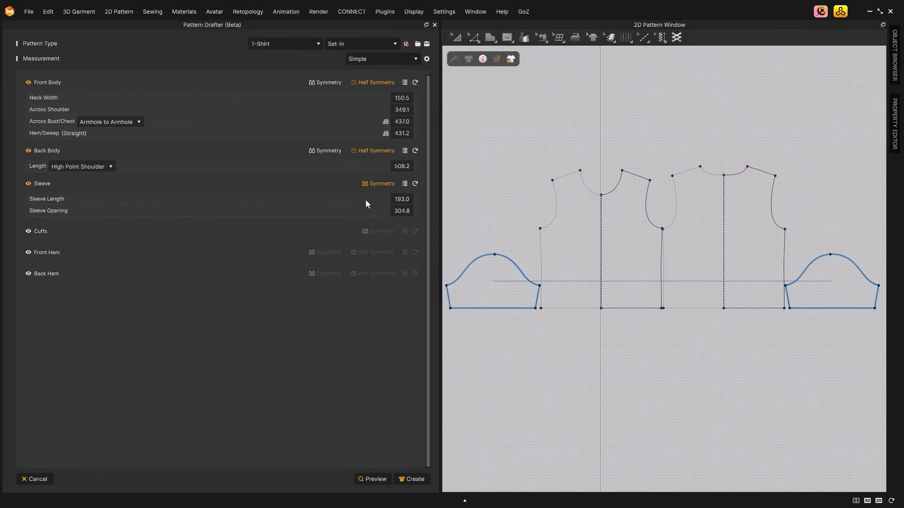
Step: Set the front body's neck width to 198.5, across shoulder to 300.1, across bust/chest to 419.0 and hem/sweep to 411.2
{"action": "left_click", "coordinate": [405, 98]}
{"action": "scroll", "coordinate": [404, 97], "scroll_direction": "up", "scroll_amount": 20}
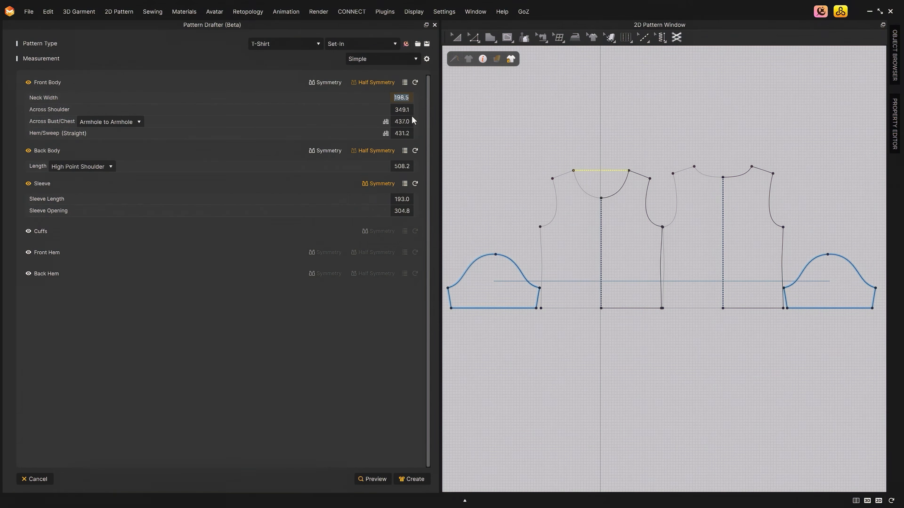
{"action": "left_click", "coordinate": [401, 109]}
{"action": "scroll", "coordinate": [402, 110], "scroll_direction": "down", "scroll_amount": 20}
{"action": "left_click", "coordinate": [403, 121]}
{"action": "scroll", "coordinate": [402, 122], "scroll_direction": "up", "scroll_amount": 4}
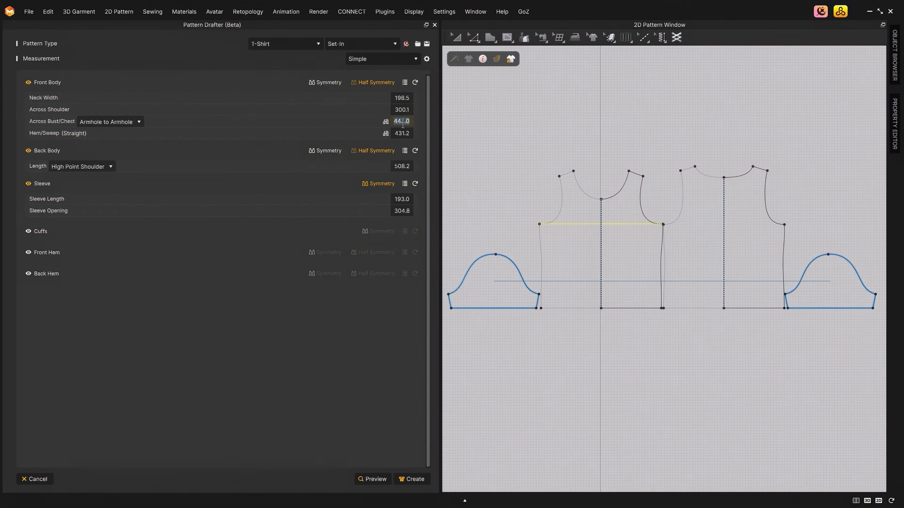
{"action": "scroll", "coordinate": [402, 121], "scroll_direction": "down", "scroll_amount": 20}
{"action": "left_click", "coordinate": [401, 134]}
{"action": "scroll", "coordinate": [401, 134], "scroll_direction": "down", "scroll_amount": 20}
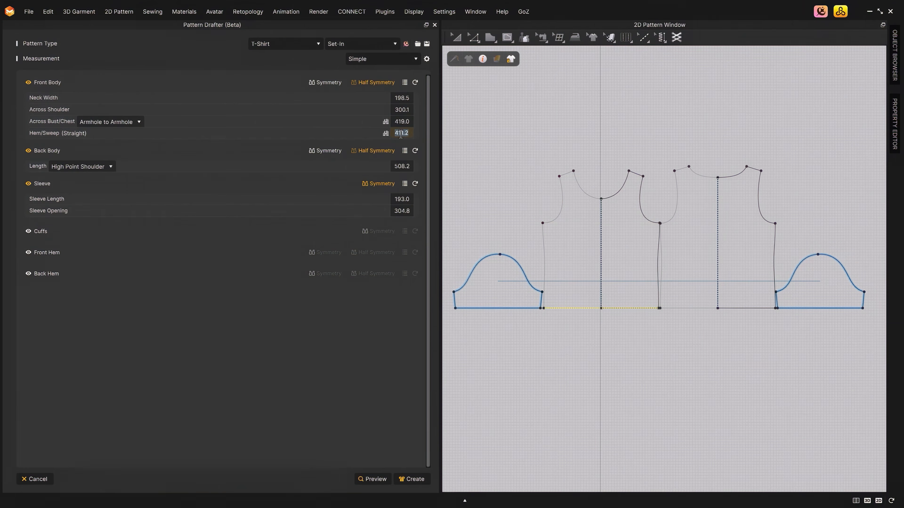
Step: Set the back body length to 599.2, the sleeve length to 235.0 and the sleeve opening to 333.8
{"action": "left_click", "coordinate": [401, 167]}
{"action": "scroll", "coordinate": [401, 166], "scroll_direction": "up", "scroll_amount": 20}
{"action": "left_click", "coordinate": [402, 199]}
{"action": "scroll", "coordinate": [402, 199], "scroll_direction": "up", "scroll_amount": 8}
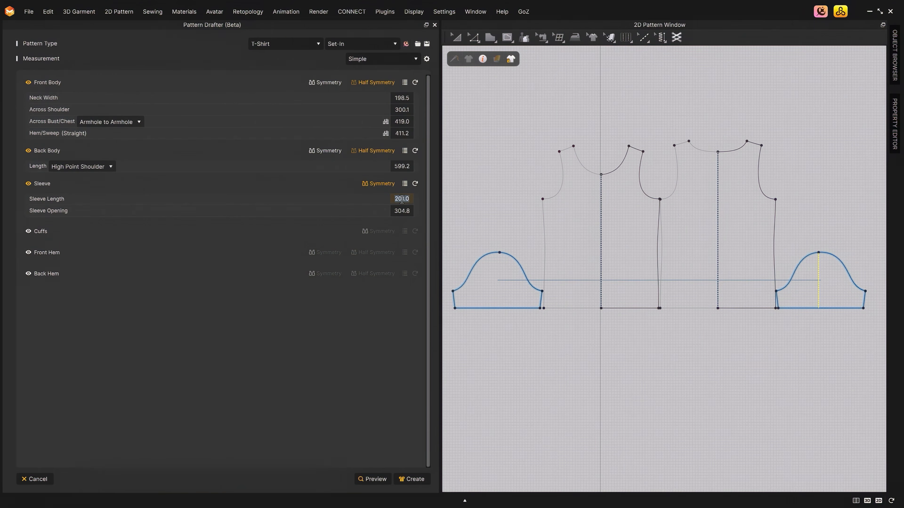
{"action": "scroll", "coordinate": [402, 199], "scroll_direction": "up", "scroll_amount": 20}
{"action": "left_click", "coordinate": [401, 210]}
{"action": "scroll", "coordinate": [402, 211], "scroll_direction": "up", "scroll_amount": 20}
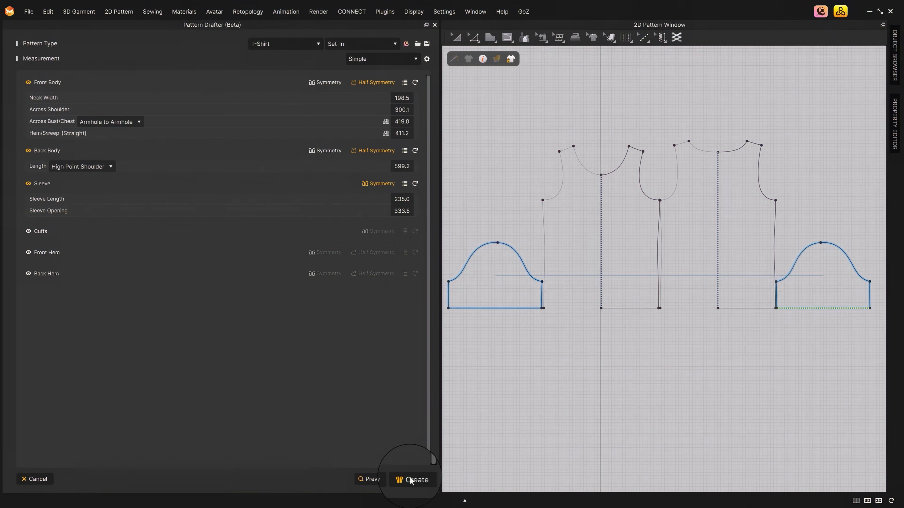
Step: Create the drafted T-shirt patterns in the 2D workspace and close the Pattern Drafter
{"action": "left_click", "coordinate": [427, 479]}
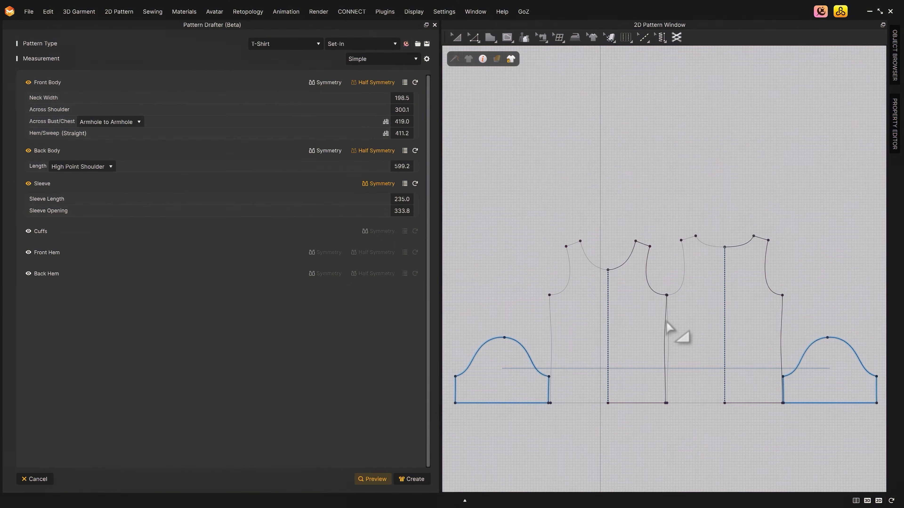
{"action": "left_click", "coordinate": [434, 25]}
{"action": "scroll", "coordinate": [470, 383], "scroll_direction": "down", "scroll_amount": 3}
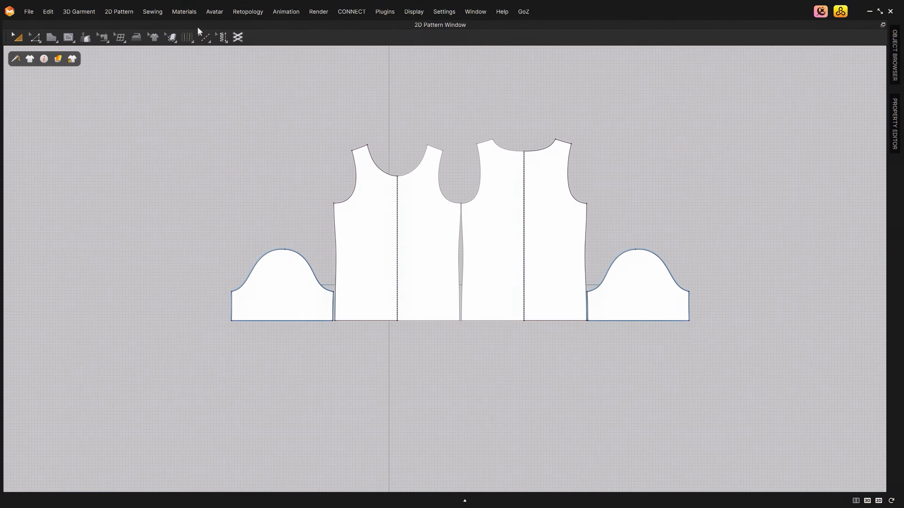
Step: Reopen the Pattern Drafter, widen it, and enter Edit mode for the existing T-shirt patterns
{"action": "left_click", "coordinate": [130, 13]}
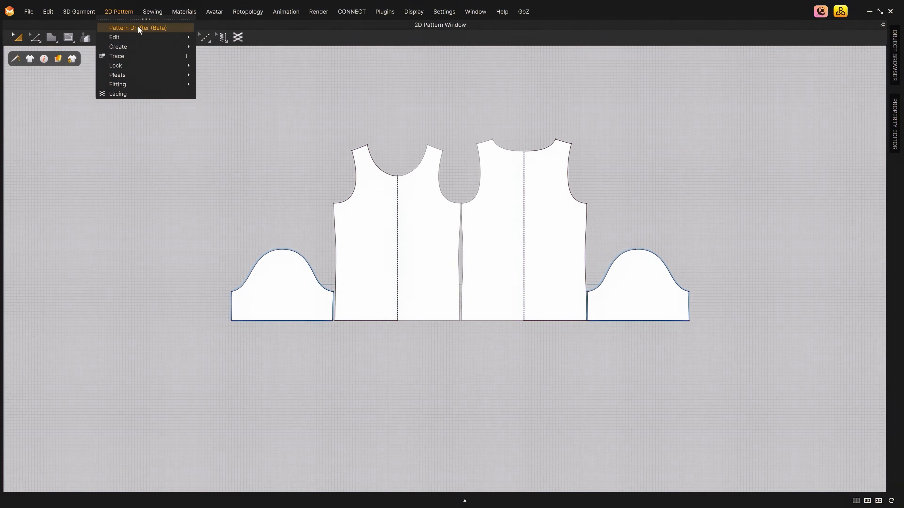
{"action": "left_click", "coordinate": [178, 27]}
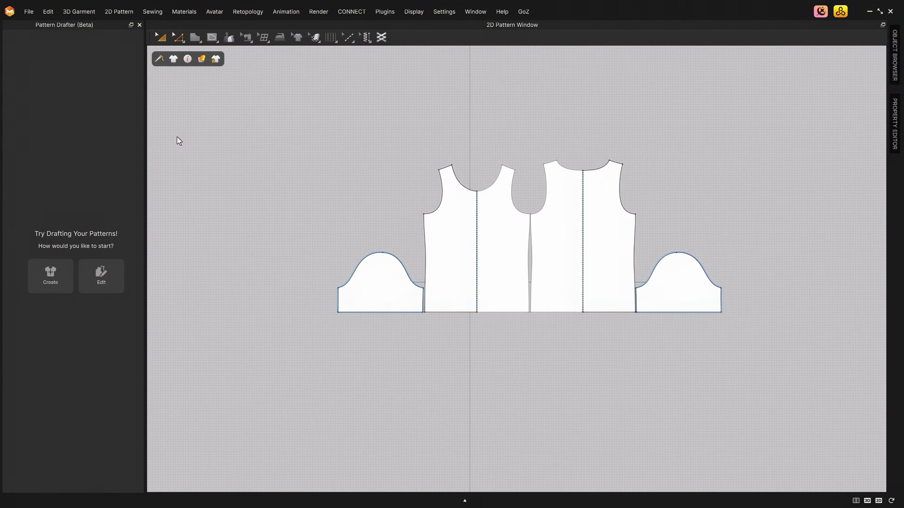
{"action": "left_click_drag", "start_coordinate": [144, 215], "coordinate": [302, 221]}
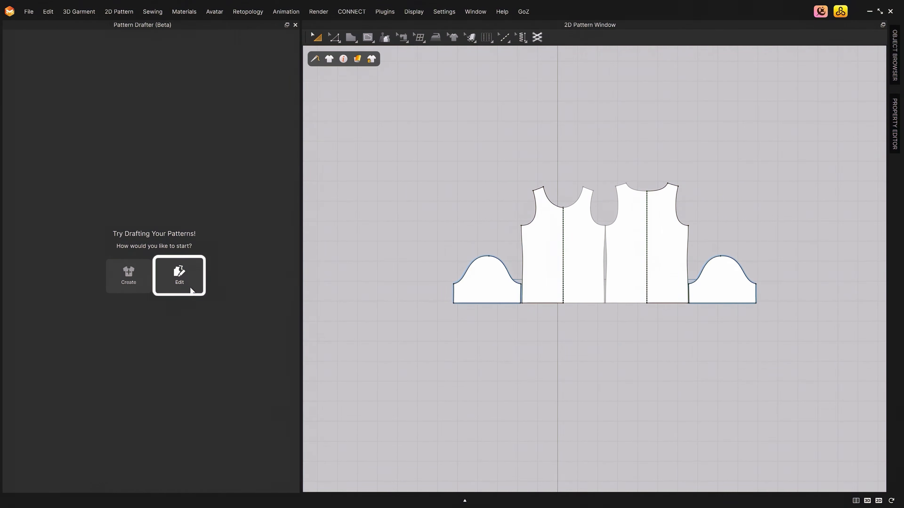
{"action": "left_click", "coordinate": [179, 276]}
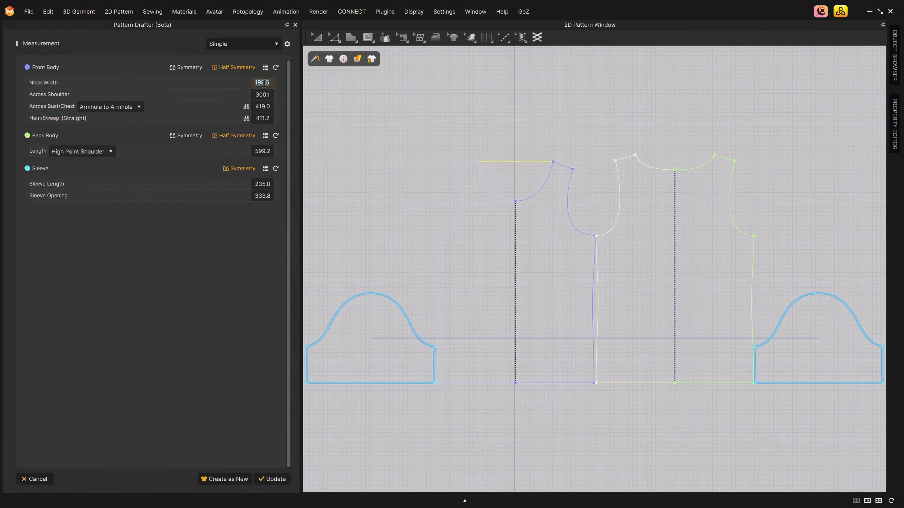
Step: Change the front body's neck width to 156.5, across shoulder to 341.1 and hem/sweep to 422.2
{"action": "scroll", "coordinate": [264, 83], "scroll_direction": "down", "scroll_amount": 19}
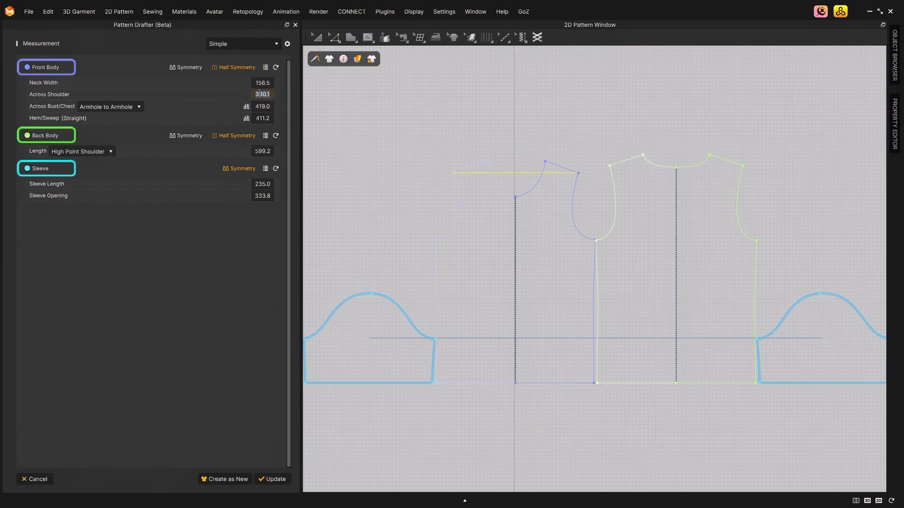
{"action": "scroll", "coordinate": [259, 93], "scroll_direction": "up", "scroll_amount": 11}
{"action": "scroll", "coordinate": [260, 118], "scroll_direction": "up", "scroll_amount": 11}
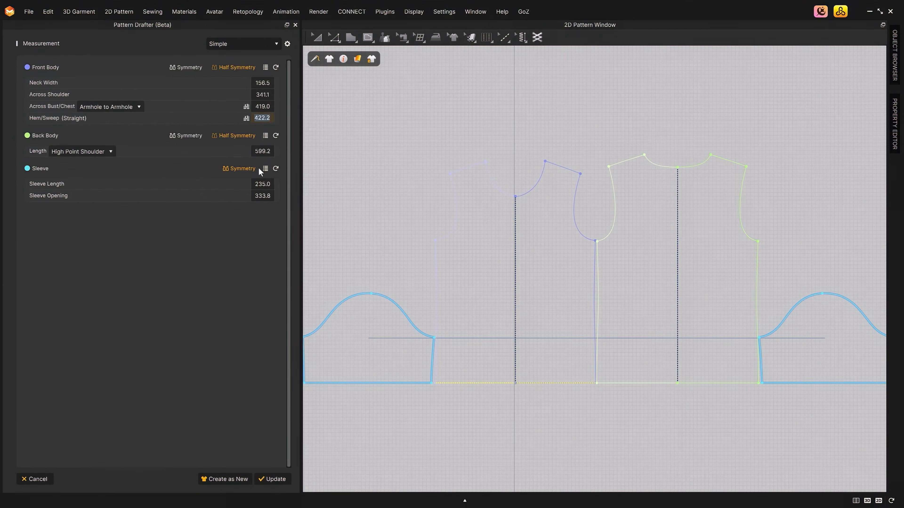
Step: Shorten the back body length to 525.2, the sleeve length to 183.0 and the sleeve opening to 272.8
{"action": "scroll", "coordinate": [262, 151], "scroll_direction": "down", "scroll_amount": 20}
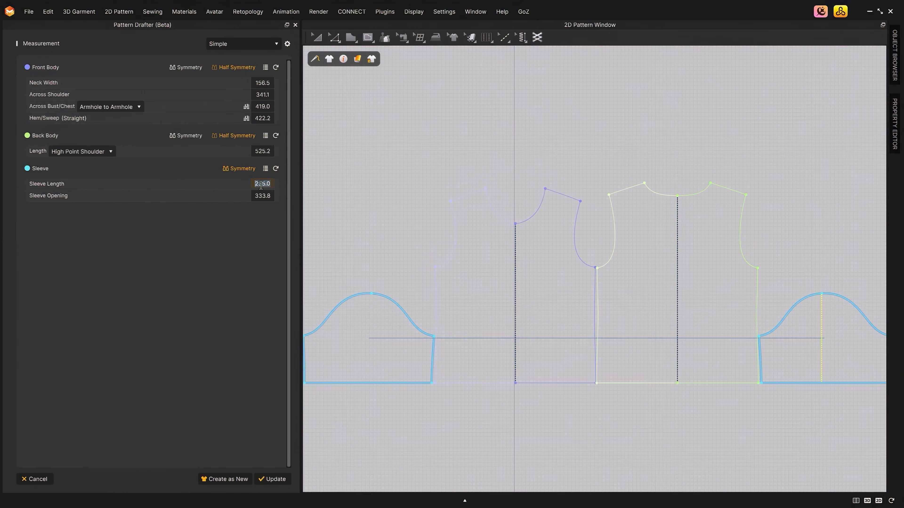
{"action": "scroll", "coordinate": [261, 184], "scroll_direction": "down", "scroll_amount": 20}
{"action": "scroll", "coordinate": [260, 196], "scroll_direction": "down", "scroll_amount": 20}
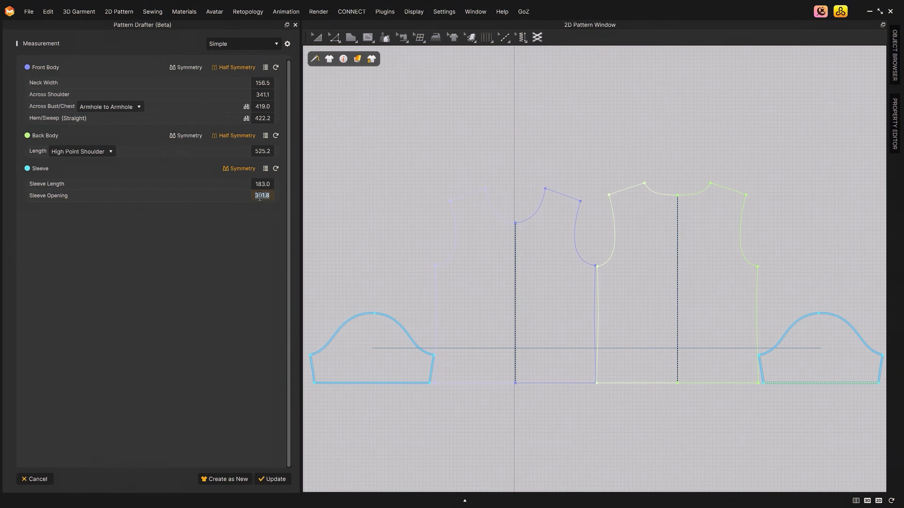
{"action": "scroll", "coordinate": [260, 196], "scroll_direction": "down", "scroll_amount": 20}
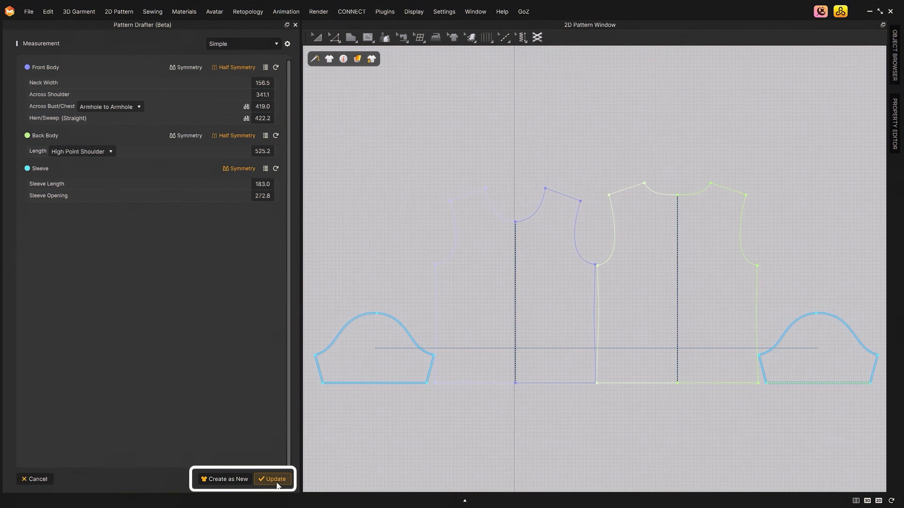
Step: Create the edited T-shirt as a new pattern set and place it below the original patterns
{"action": "left_click", "coordinate": [242, 481]}
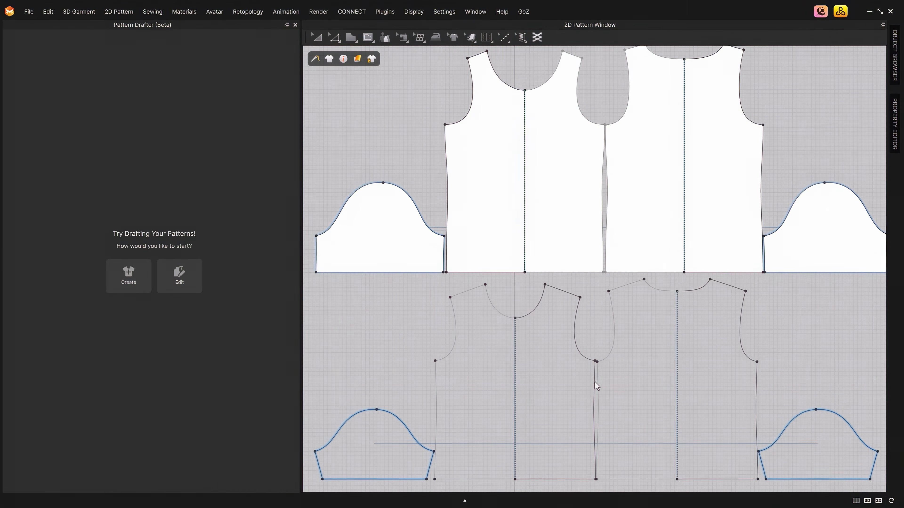
{"action": "left_click", "coordinate": [606, 391]}
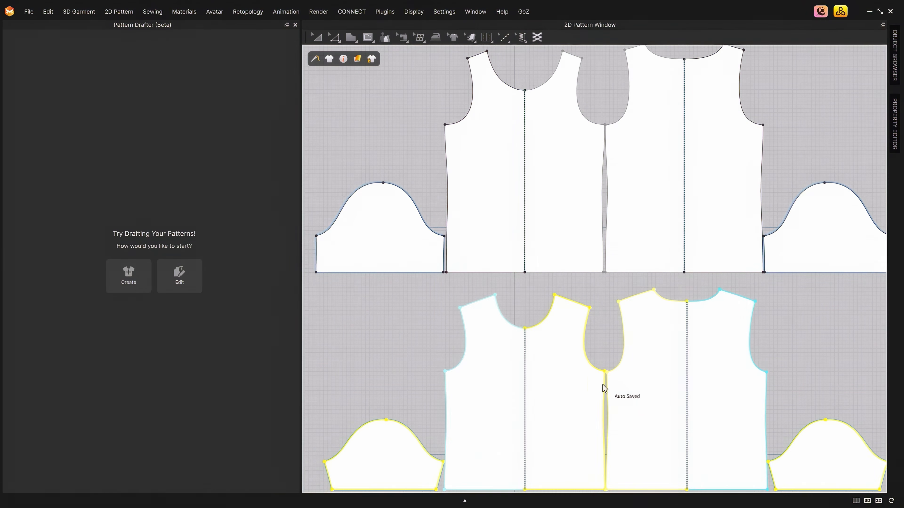
{"action": "scroll", "coordinate": [622, 385], "scroll_direction": "down", "scroll_amount": 2}
{"action": "middle_click_drag", "start_coordinate": [720, 405], "coordinate": [708, 377]}
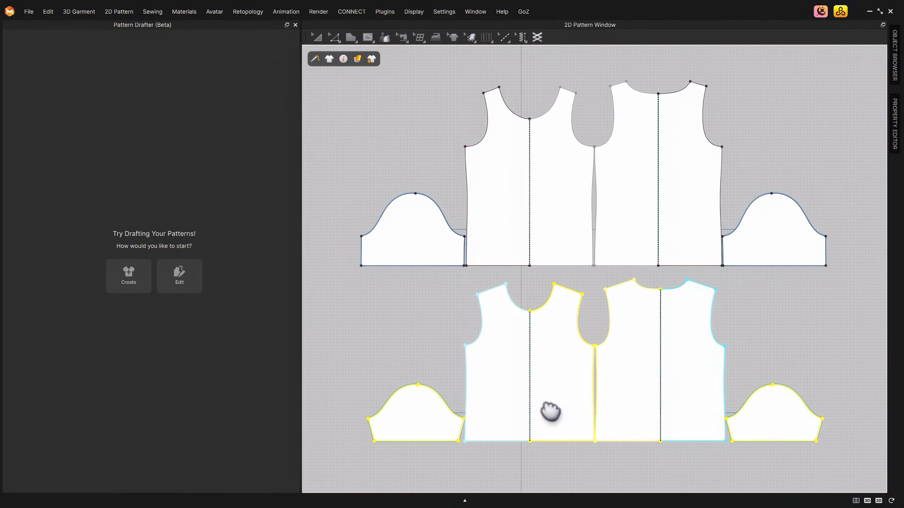
Step: Enter Edit mode again, compare the measurements of both T-Shirt_Set-In drafts by switching between them, and close the Pattern Drafter
{"action": "left_click", "coordinate": [185, 275]}
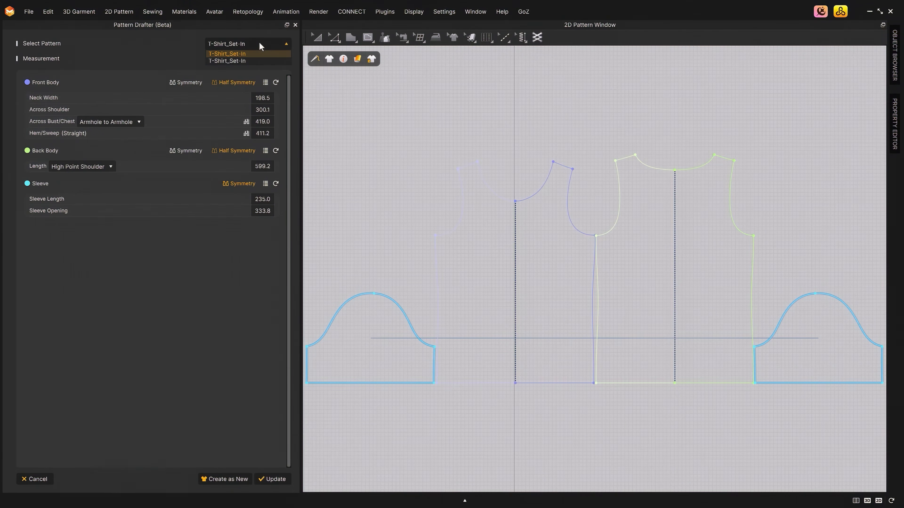
{"action": "left_click", "coordinate": [242, 61]}
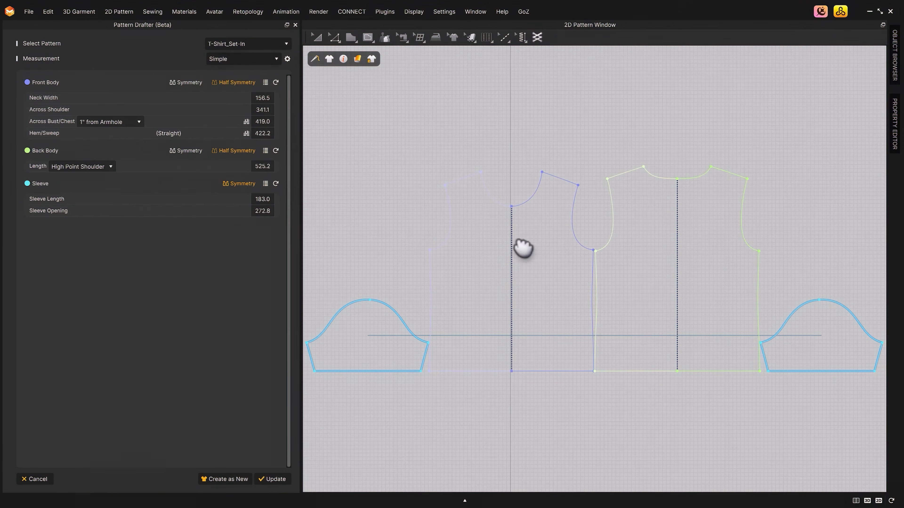
{"action": "left_click", "coordinate": [239, 44]}
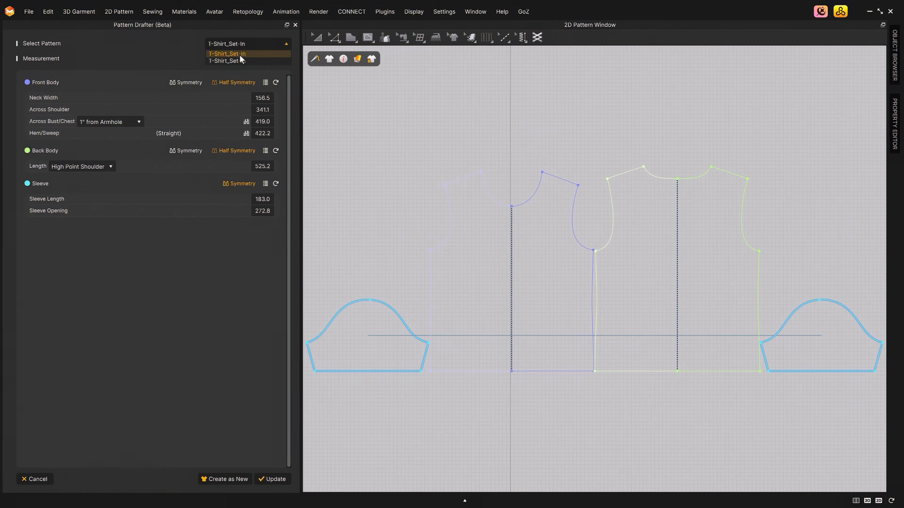
{"action": "left_click", "coordinate": [240, 54]}
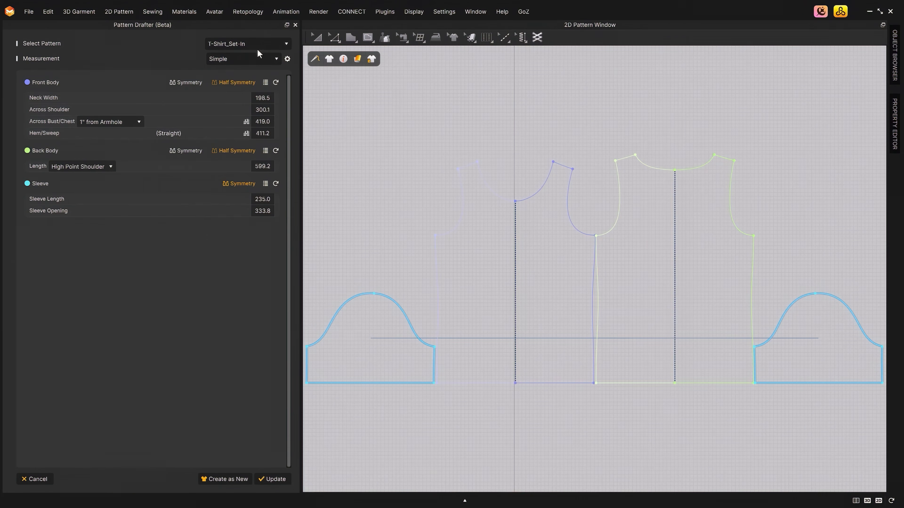
{"action": "left_click", "coordinate": [295, 25]}
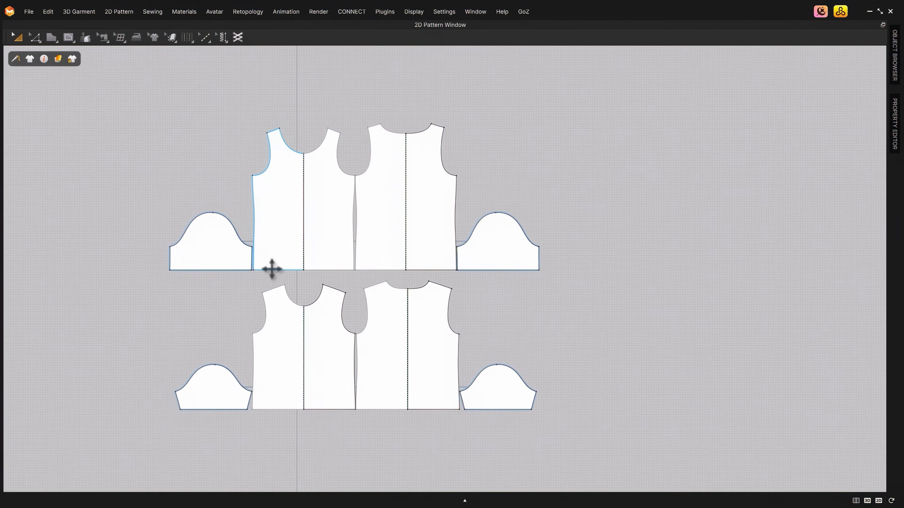
Step: Delete the lower T-shirt pattern set and reopen the Pattern Drafter with only the original patterns in the workspace
{"action": "left_click_drag", "start_coordinate": [362, 372], "coordinate": [594, 454]}
{"action": "key", "text": "Delete"}
{"action": "right_click_drag", "start_coordinate": [367, 268], "coordinate": [433, 304]}
{"action": "left_click", "coordinate": [111, 12]}
{"action": "left_click", "coordinate": [117, 27]}
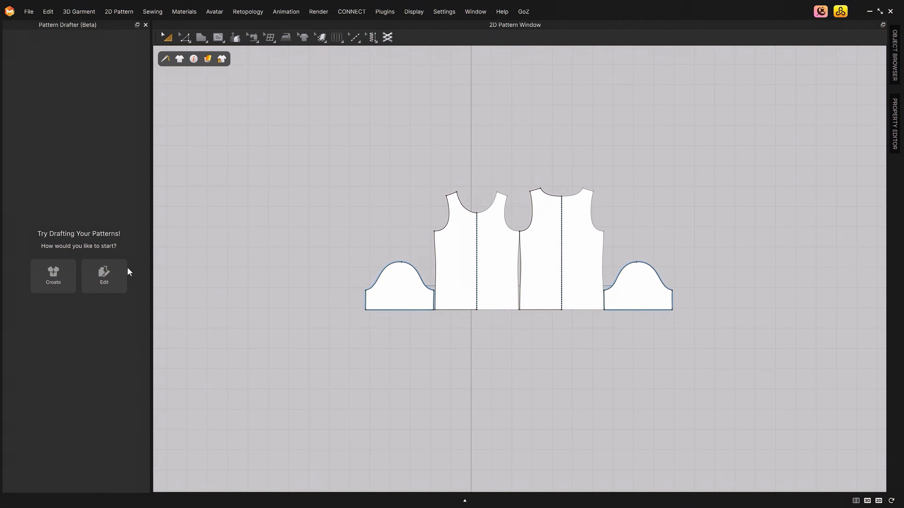
Step: Enter the Pattern Drafter's Edit mode for the T-shirt patterns and set Neck Width to 152.5 and Across Shoulder to 357.1
{"action": "left_click_drag", "start_coordinate": [154, 284], "coordinate": [296, 289]}
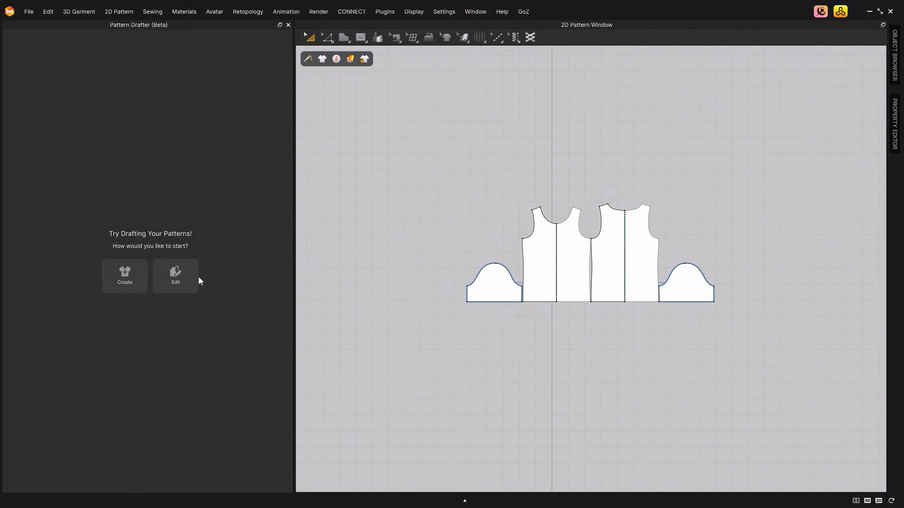
{"action": "left_click", "coordinate": [173, 275]}
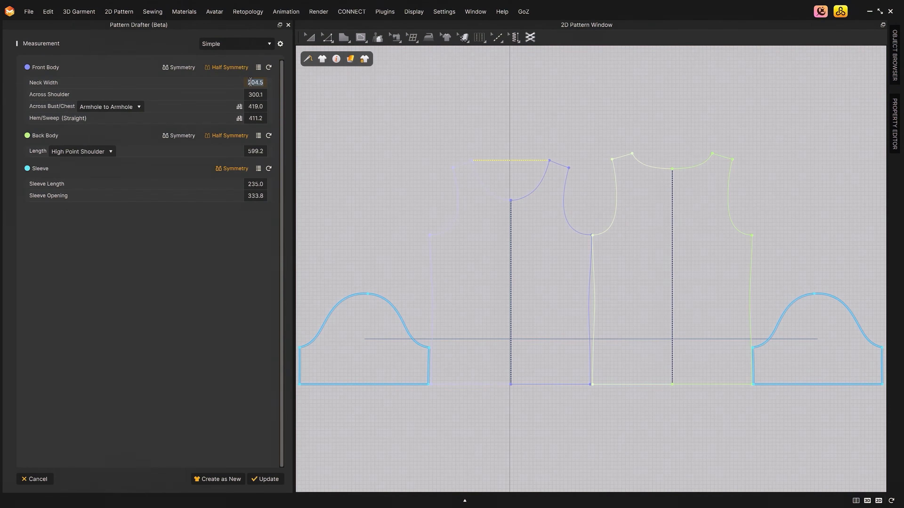
{"action": "scroll", "coordinate": [250, 82], "scroll_direction": "down", "scroll_amount": 12}
{"action": "scroll", "coordinate": [255, 94], "scroll_direction": "up", "scroll_amount": 19}
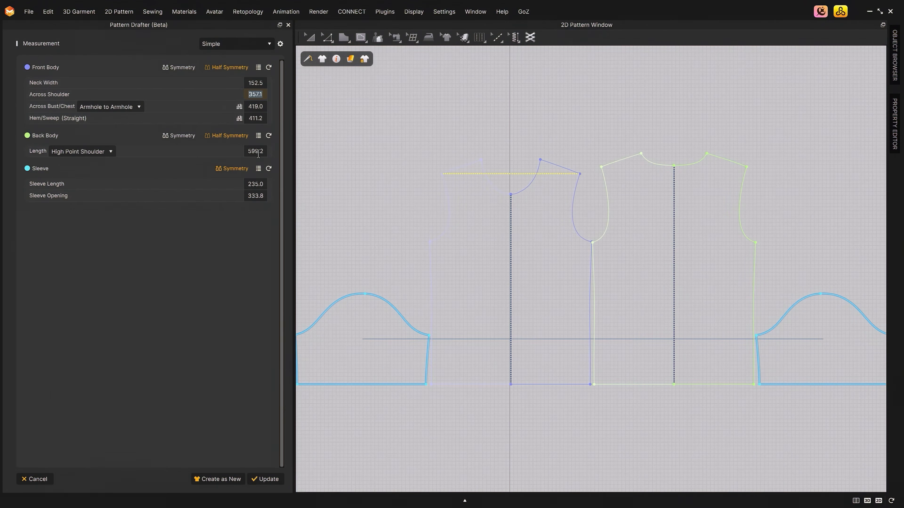
Step: Set the back body length to 501.2 and sleeve length to 186.0, narrow the sleeve opening, and update the existing patterns
{"action": "scroll", "coordinate": [255, 184], "scroll_direction": "down", "scroll_amount": 16}
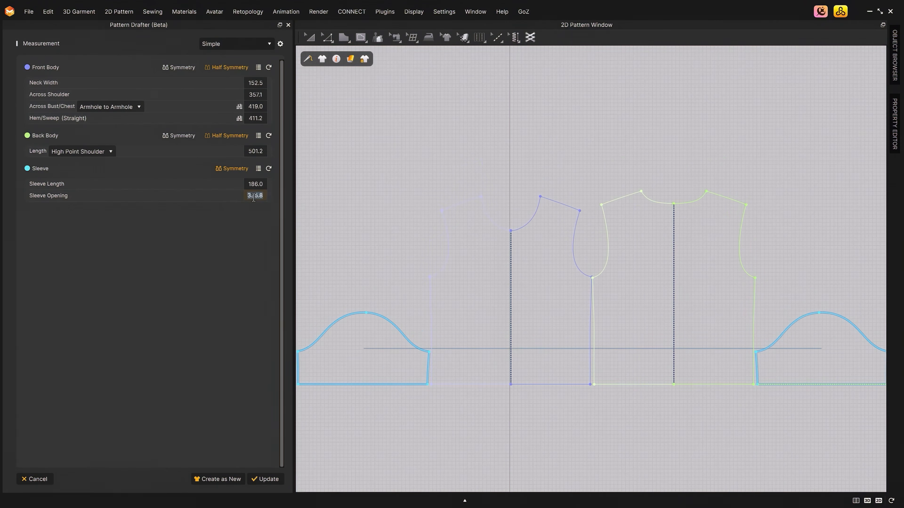
{"action": "left_click", "coordinate": [273, 481]}
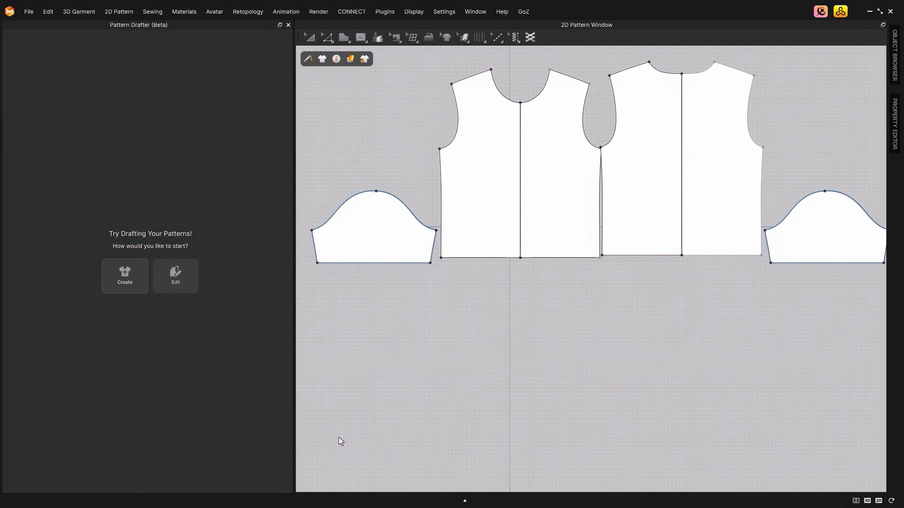
{"action": "right_click_drag", "start_coordinate": [579, 304], "coordinate": [567, 360]}
{"action": "scroll", "coordinate": [566, 361], "scroll_direction": "down", "scroll_amount": 3}
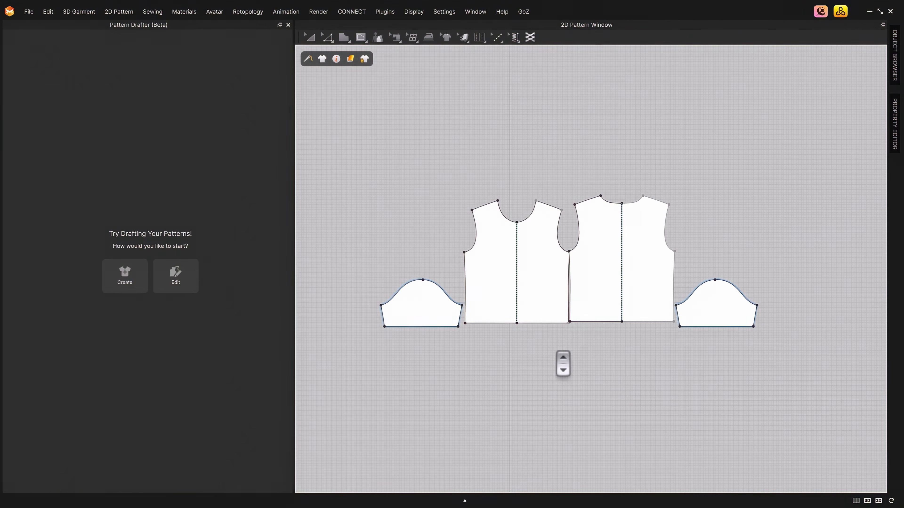
{"action": "right_click_drag", "start_coordinate": [609, 383], "coordinate": [612, 385]}
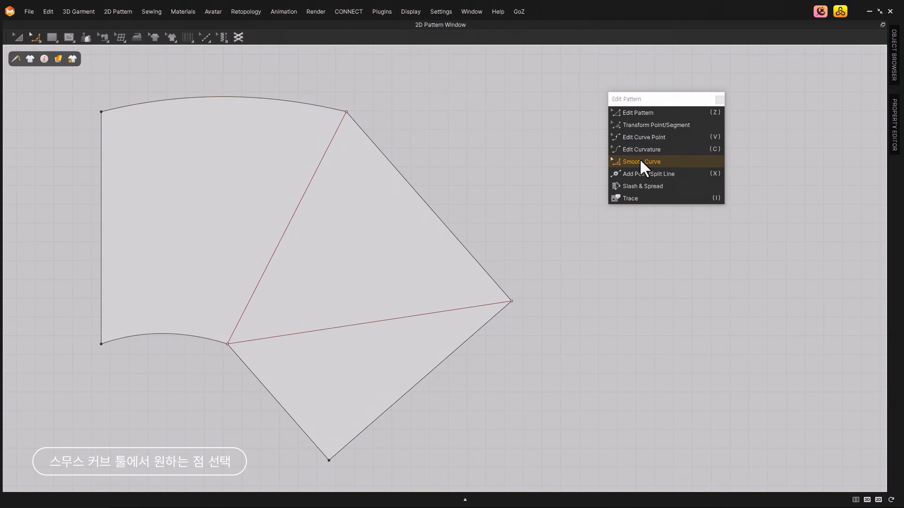
Step: Bow the pattern's straight upper diagonal edge outward into a smooth curve between its two end points with the Smooth Curve tool
{"action": "left_click", "coordinate": [640, 162]}
{"action": "left_click", "coordinate": [346, 112]}
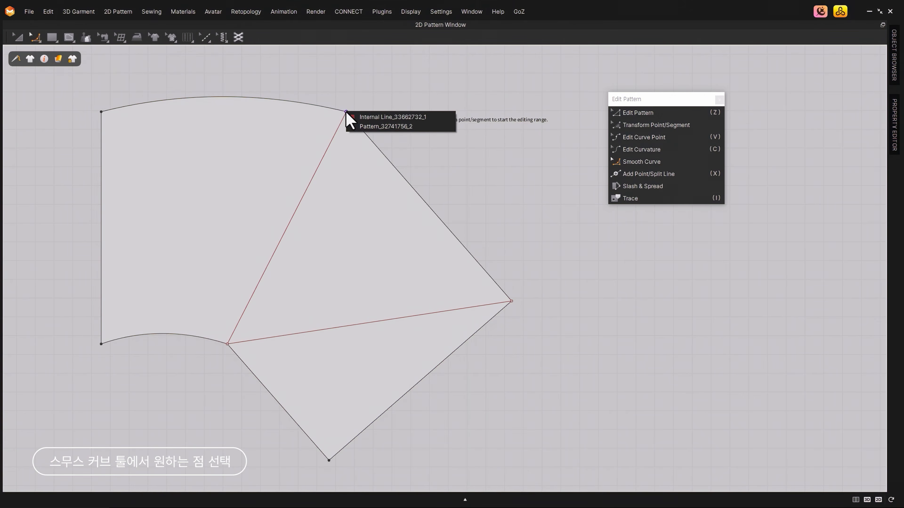
{"action": "left_click", "coordinate": [350, 127]}
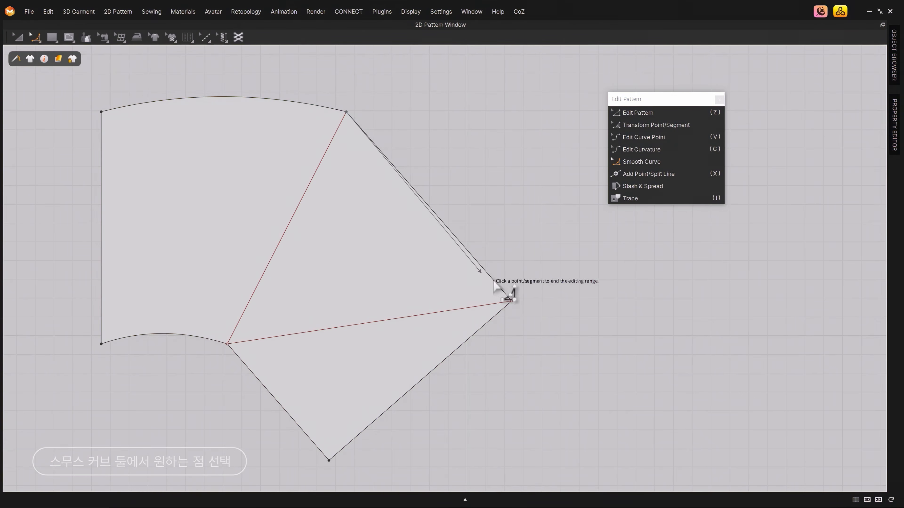
{"action": "left_click", "coordinate": [512, 301]}
{"action": "left_click", "coordinate": [458, 243]}
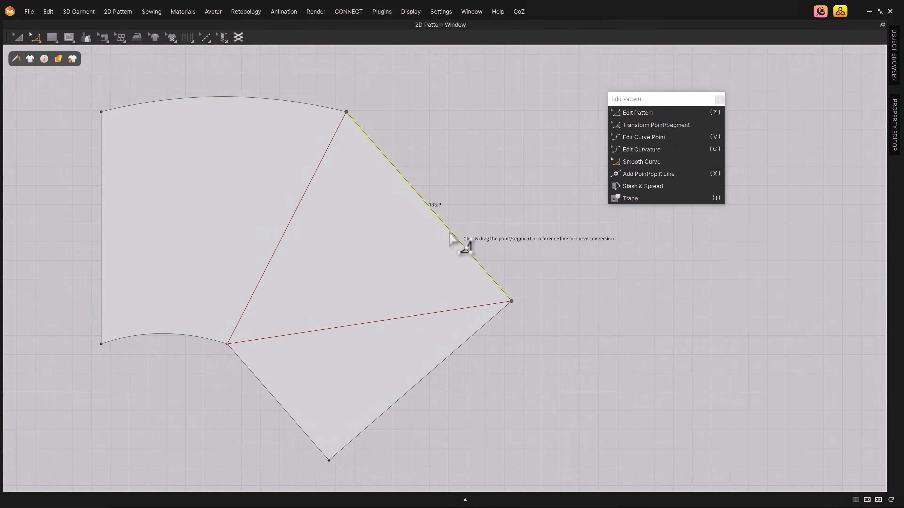
{"action": "left_click_drag", "start_coordinate": [439, 214], "coordinate": [448, 200]}
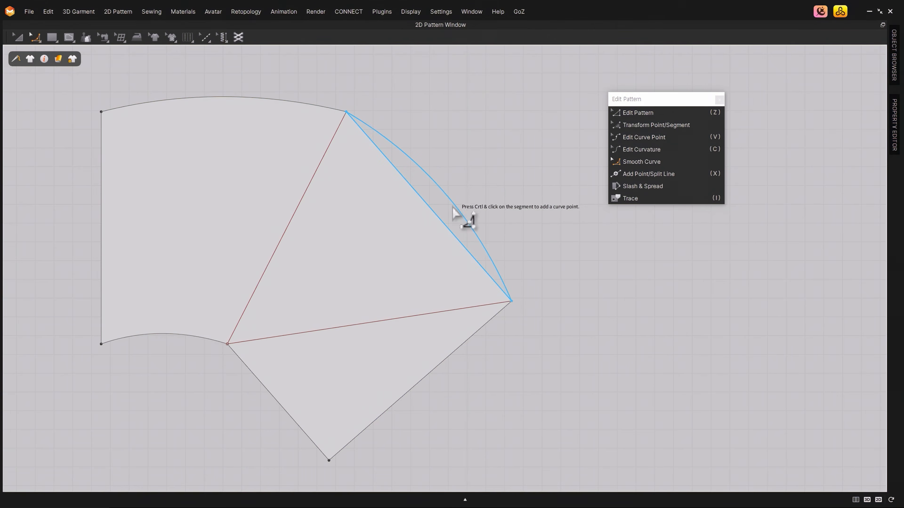
{"action": "left_click", "coordinate": [478, 238]}
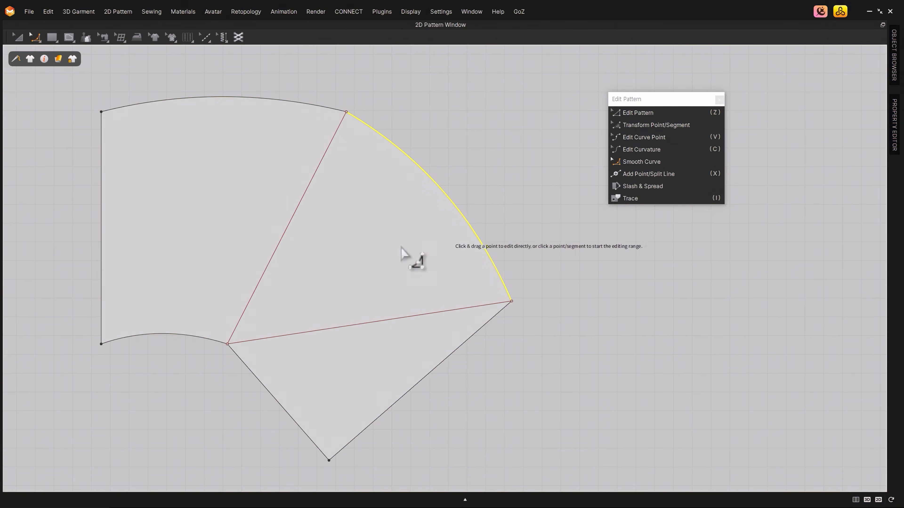
{"action": "left_click", "coordinate": [227, 347]}
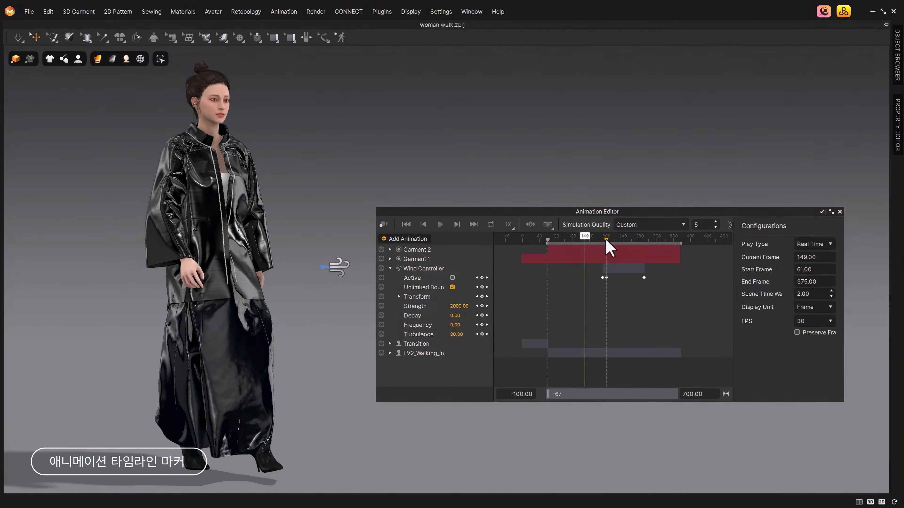
Step: Add a "wind" marker at frame 290 on the animation timeline
{"action": "left_click_drag", "start_coordinate": [588, 241], "coordinate": [644, 243]}
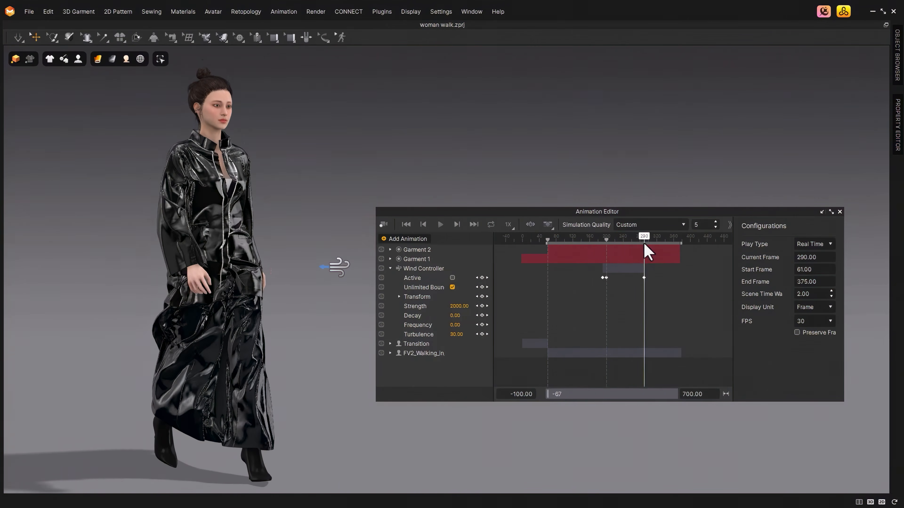
{"action": "right_click", "coordinate": [646, 251]}
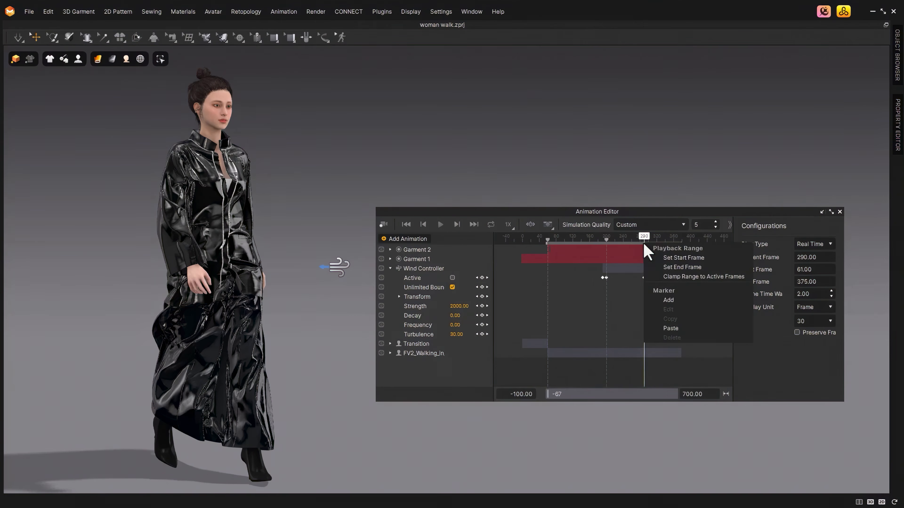
{"action": "left_click", "coordinate": [669, 301]}
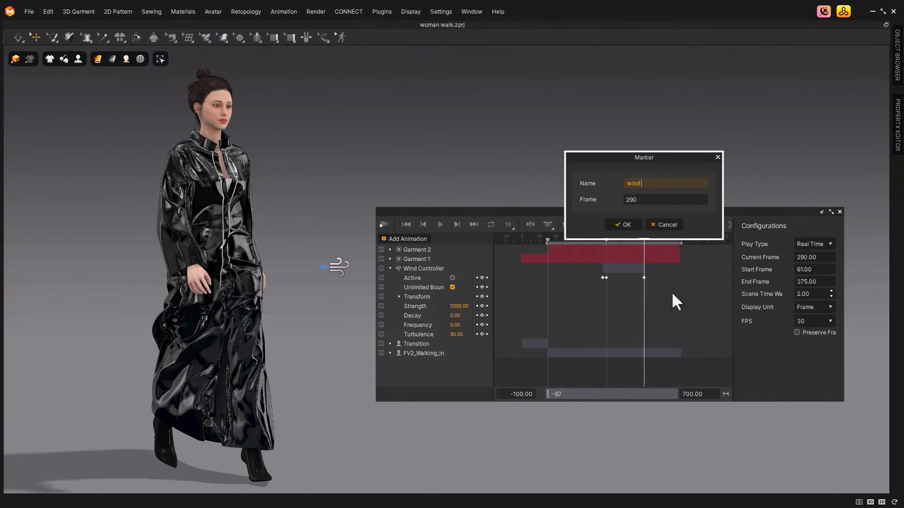
{"action": "key", "text": "Return"}
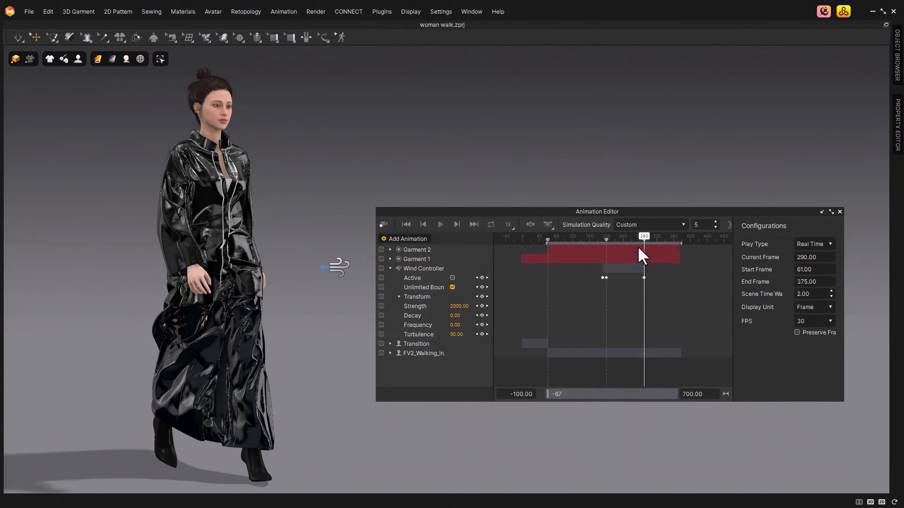
{"action": "left_click_drag", "start_coordinate": [641, 239], "coordinate": [649, 258]}
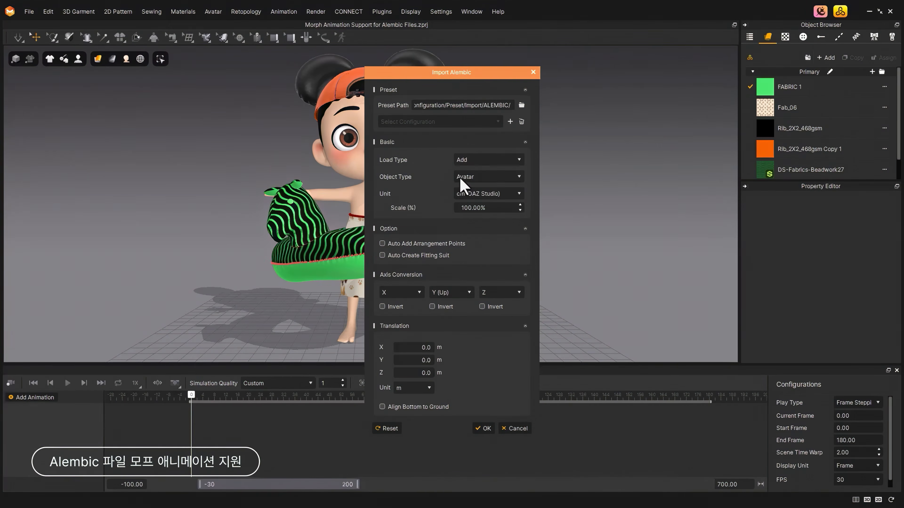
Step: Import the Alembic file with Morph Target as the object type and set the simulation quality to 5
{"action": "left_click", "coordinate": [468, 194]}
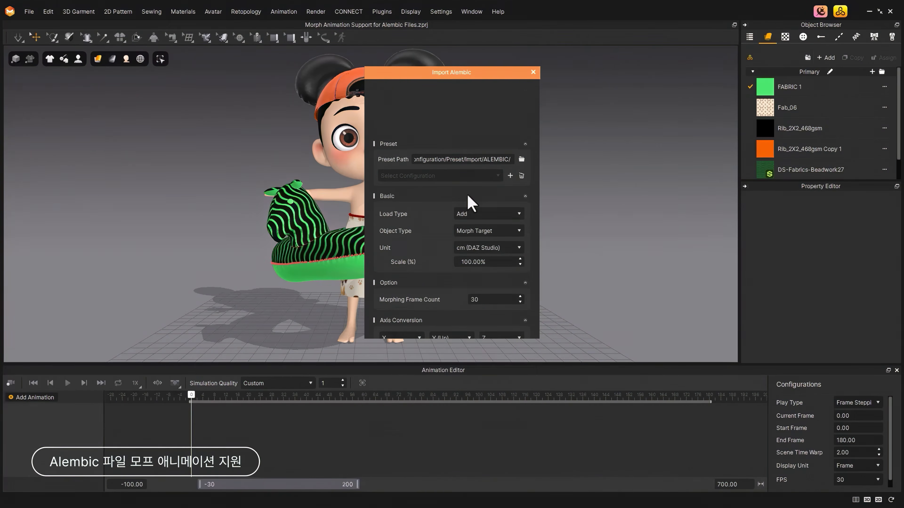
{"action": "left_click", "coordinate": [487, 325]}
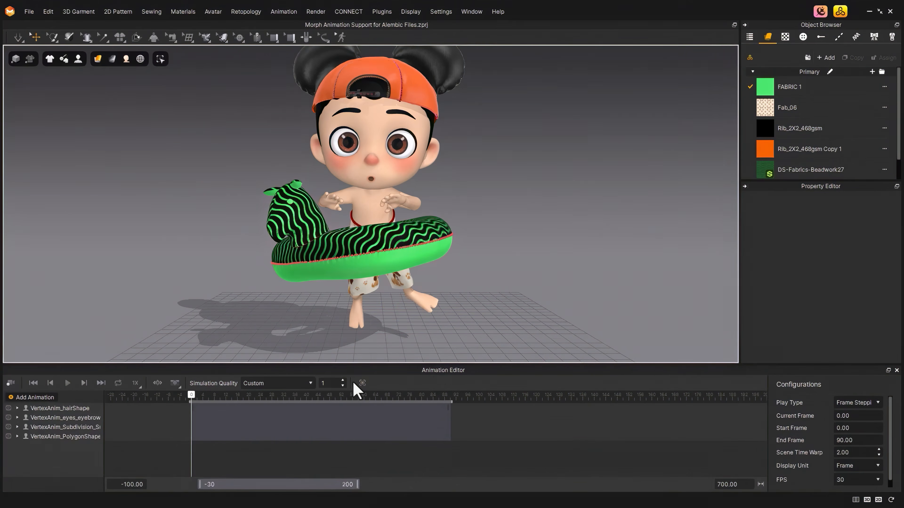
{"action": "left_click", "coordinate": [343, 380]}
{"action": "key", "text": "Return"}
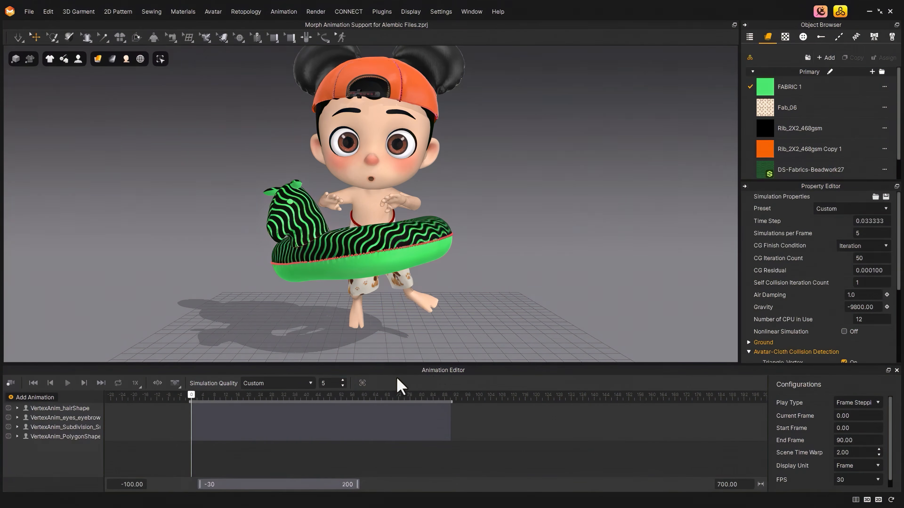
Step: Record the garment simulation over the imported morph animation and play it back from the start
{"action": "left_click", "coordinate": [12, 385]}
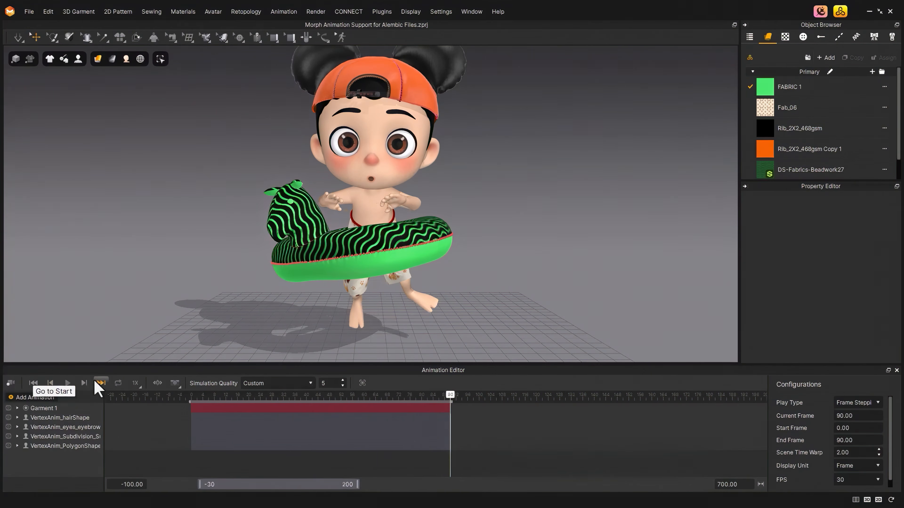
{"action": "left_click", "coordinate": [50, 383]}
{"action": "left_click", "coordinate": [67, 384]}
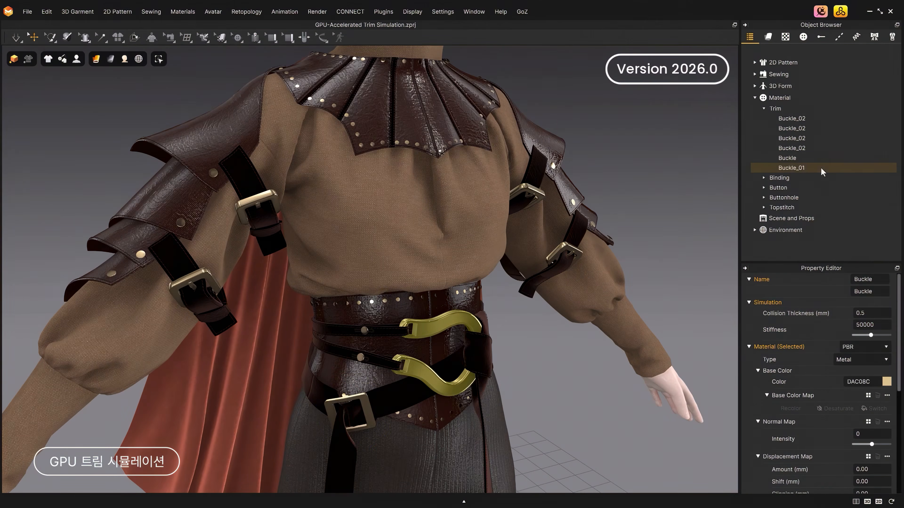
Step: Deselect the buckle trim, run the simulation in GPU mode, and pull on the arm straps to test the buckles
{"action": "left_click", "coordinate": [675, 230]}
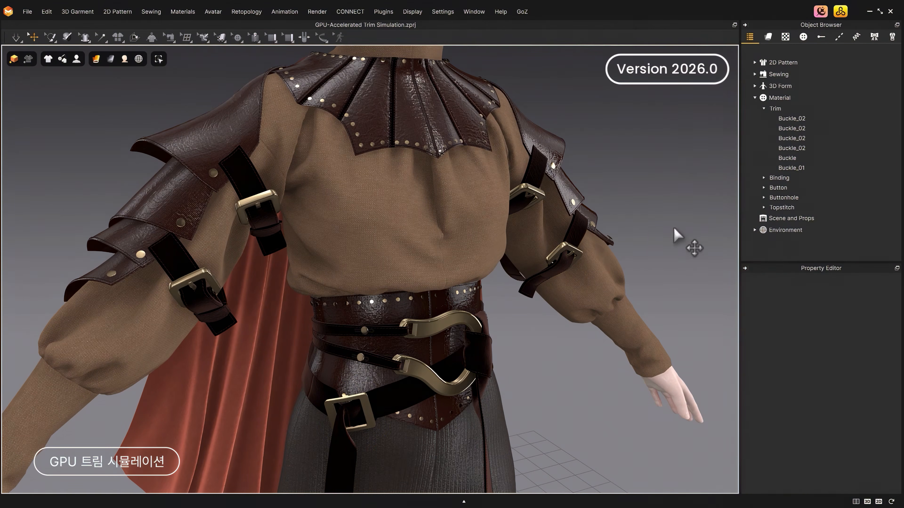
{"action": "left_click", "coordinate": [17, 37]}
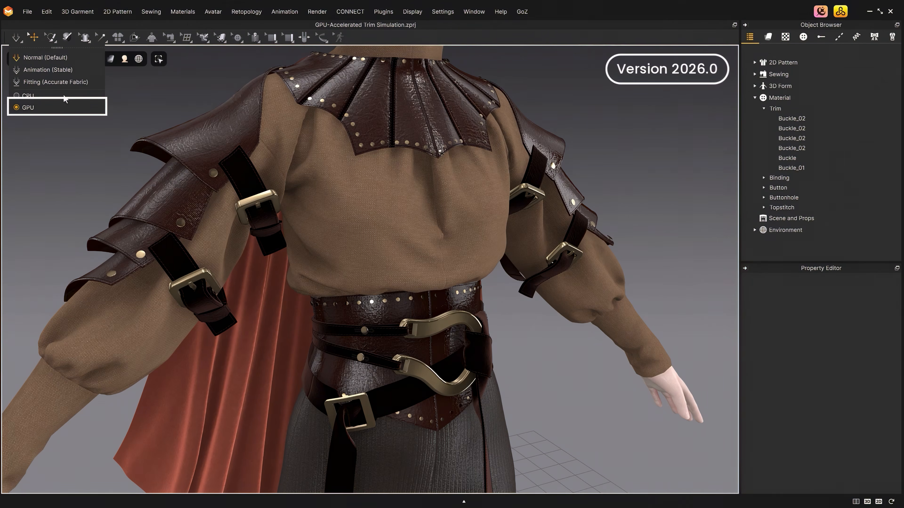
{"action": "left_click", "coordinate": [16, 41]}
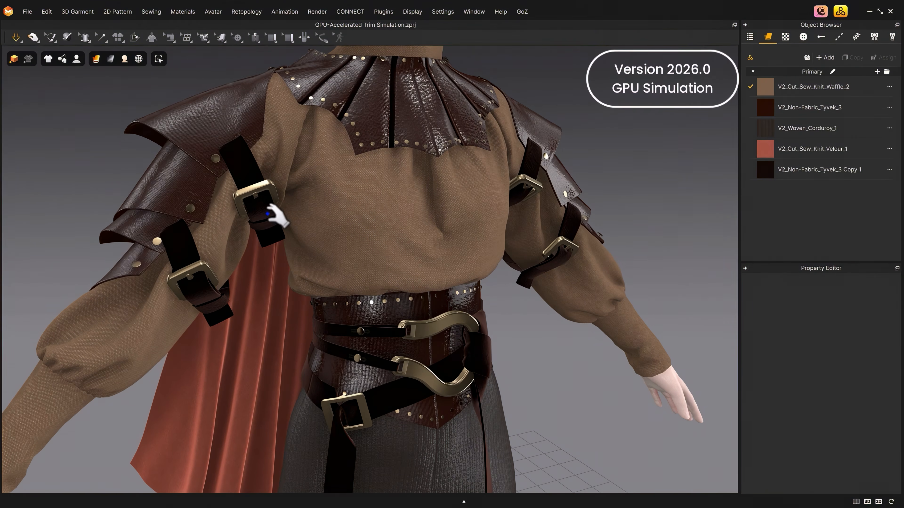
{"action": "left_click_drag", "start_coordinate": [268, 214], "coordinate": [274, 215]}
{"action": "left_click_drag", "start_coordinate": [529, 201], "coordinate": [538, 367]}
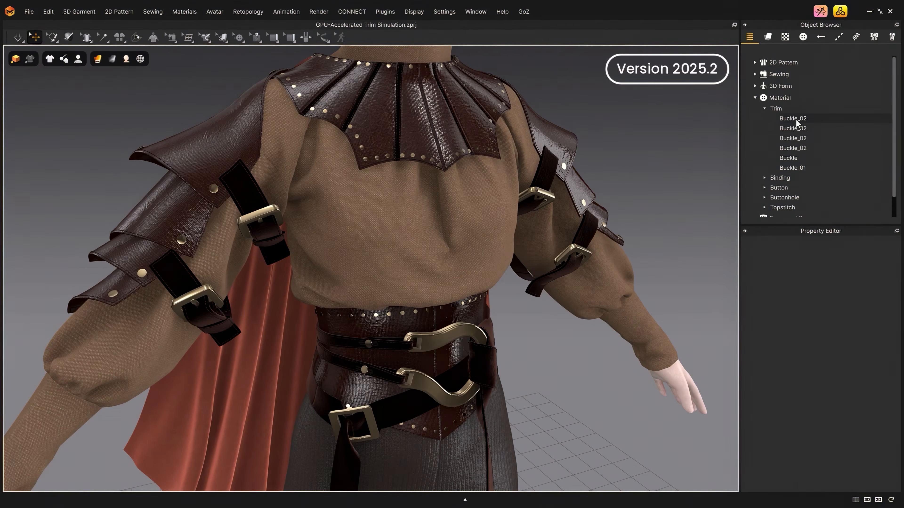
Step: Switch to Marvelous Designer 2025.2 and check each buckle trim from Buckle_02 to Buckle_01, leaving none selected
{"action": "left_click", "coordinate": [796, 120]}
{"action": "left_click", "coordinate": [802, 129]}
{"action": "left_click", "coordinate": [804, 139]}
{"action": "left_click", "coordinate": [805, 148]}
{"action": "left_click", "coordinate": [806, 158]}
{"action": "left_click", "coordinate": [806, 168]}
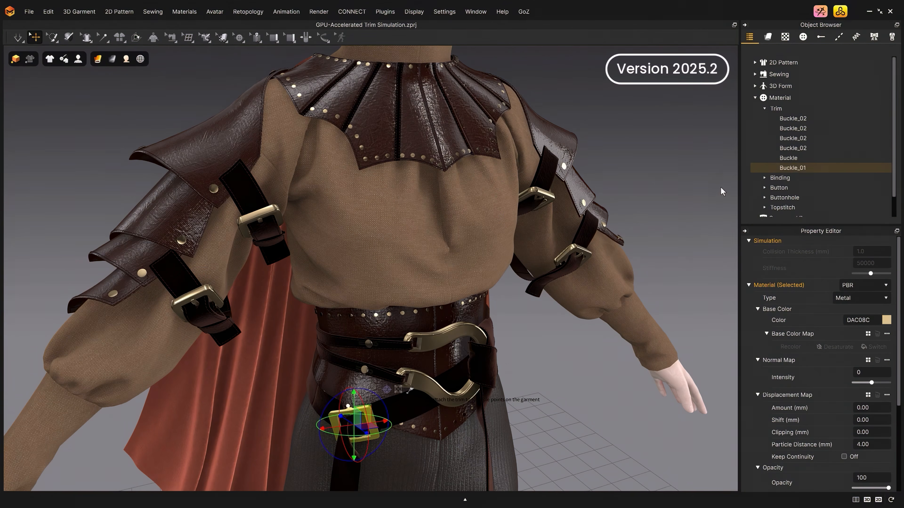
{"action": "left_click", "coordinate": [123, 167]}
Step: Run the GPU simulation in the 2025.2 version and examine how the straps and buckles behave from the other side
{"action": "left_click", "coordinate": [20, 43]}
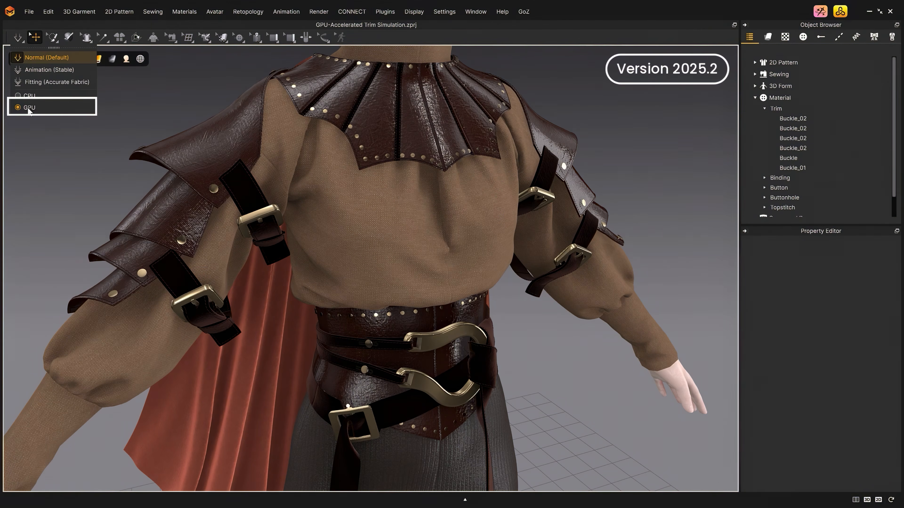
{"action": "left_click", "coordinate": [20, 42]}
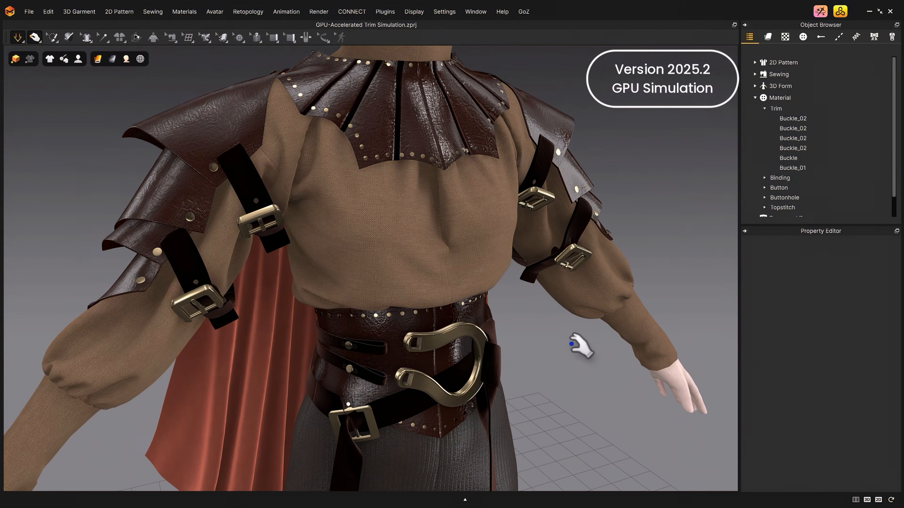
{"action": "right_click_drag", "start_coordinate": [555, 347], "coordinate": [552, 344]}
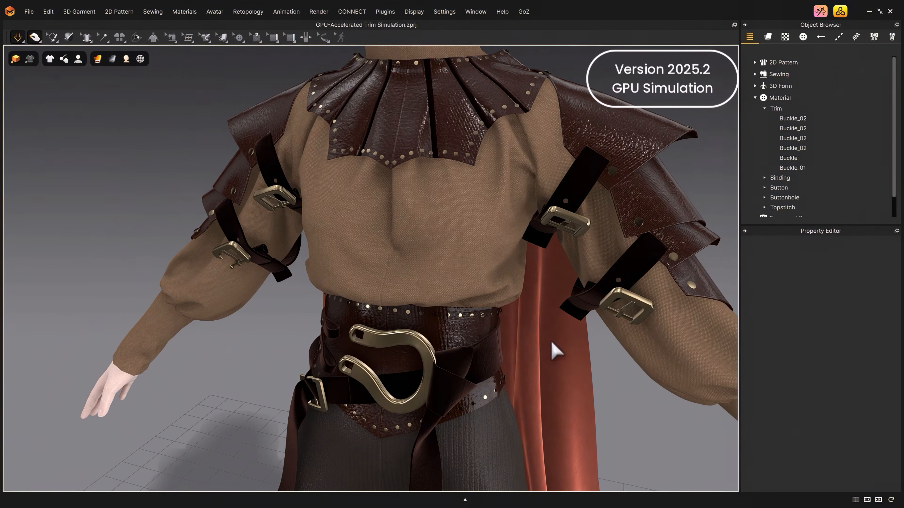
Step: Test the arm straps, belt and buckles on the garment during the GPU simulation
{"action": "left_click", "coordinate": [625, 294]}
{"action": "left_click", "coordinate": [606, 367]}
{"action": "left_click", "coordinate": [364, 403]}
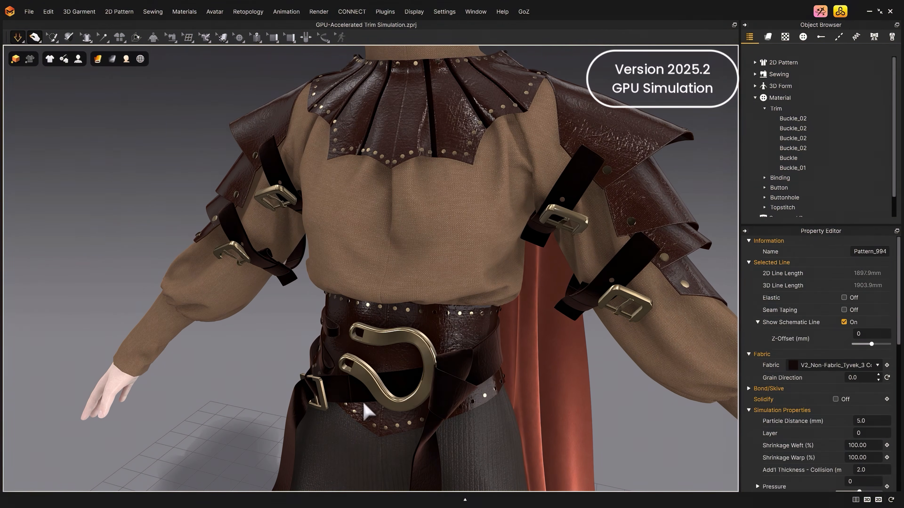
{"action": "left_click", "coordinate": [398, 388]}
{"action": "left_click", "coordinate": [260, 255]}
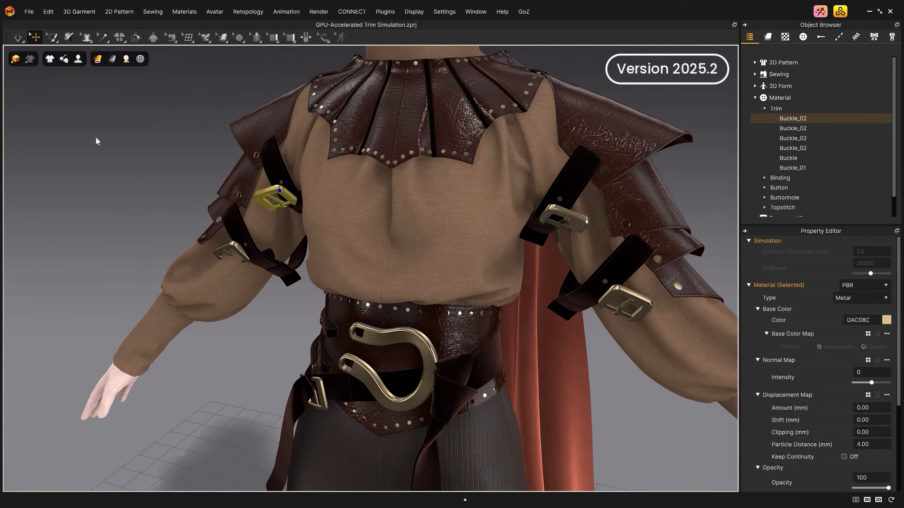
Step: Deselect the arm buckle and switch the simulation processing mode to CPU
{"action": "left_click", "coordinate": [96, 140]}
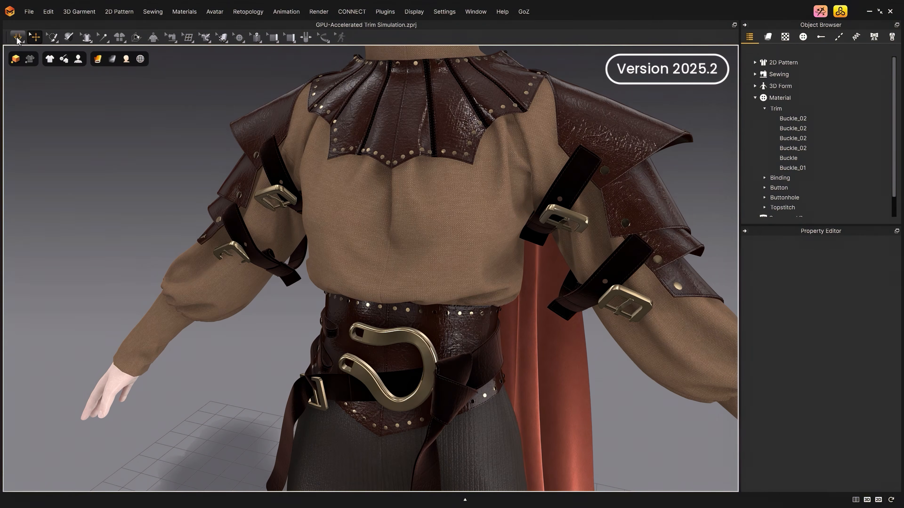
{"action": "left_click", "coordinate": [16, 39]}
{"action": "left_click", "coordinate": [28, 97]}
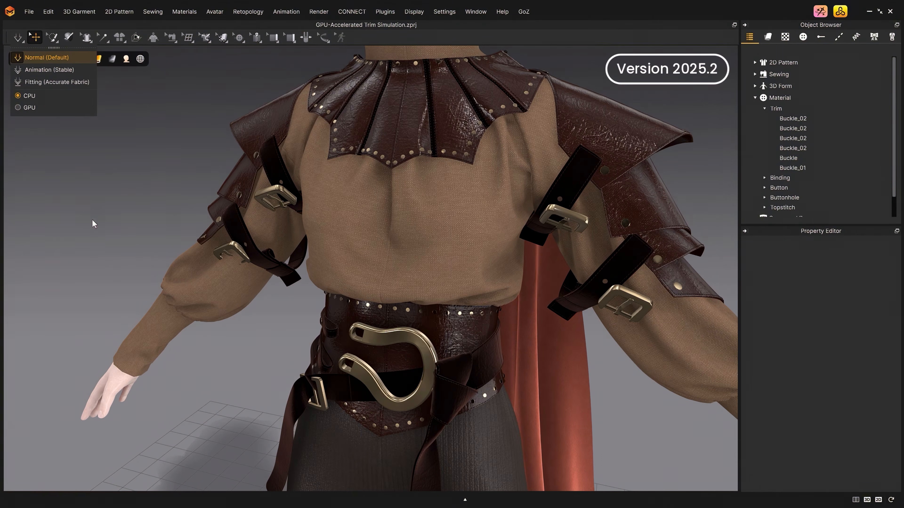
Step: In CPU mode, examine the simulation options offered for the upper arm buckle trim
{"action": "left_click", "coordinate": [119, 211]}
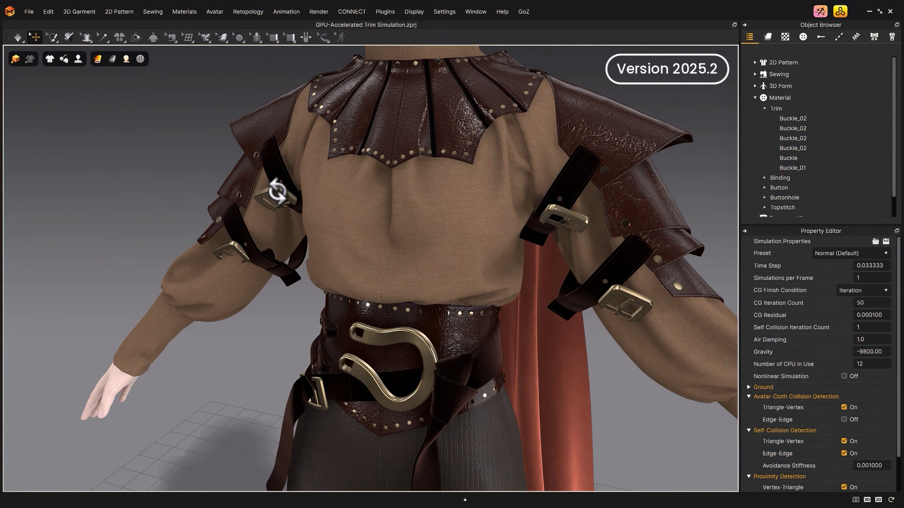
{"action": "right_click", "coordinate": [278, 192]}
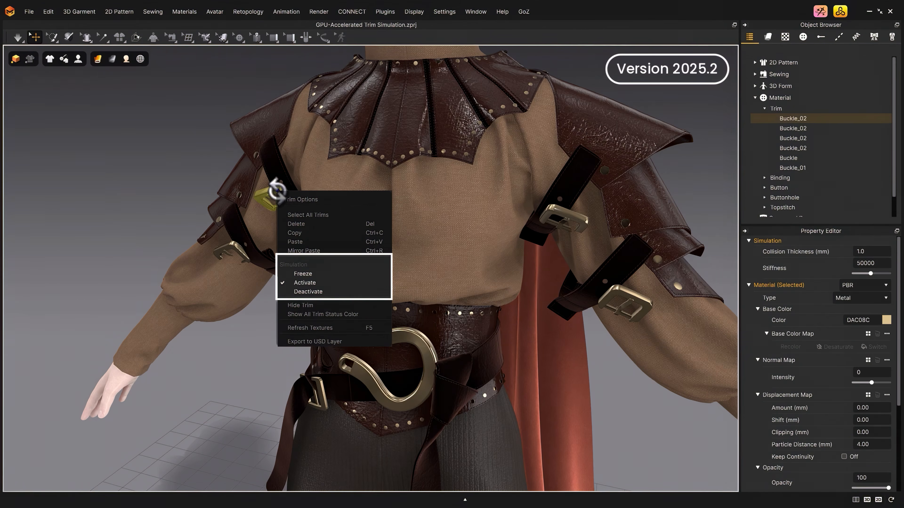
{"action": "left_click", "coordinate": [133, 222]}
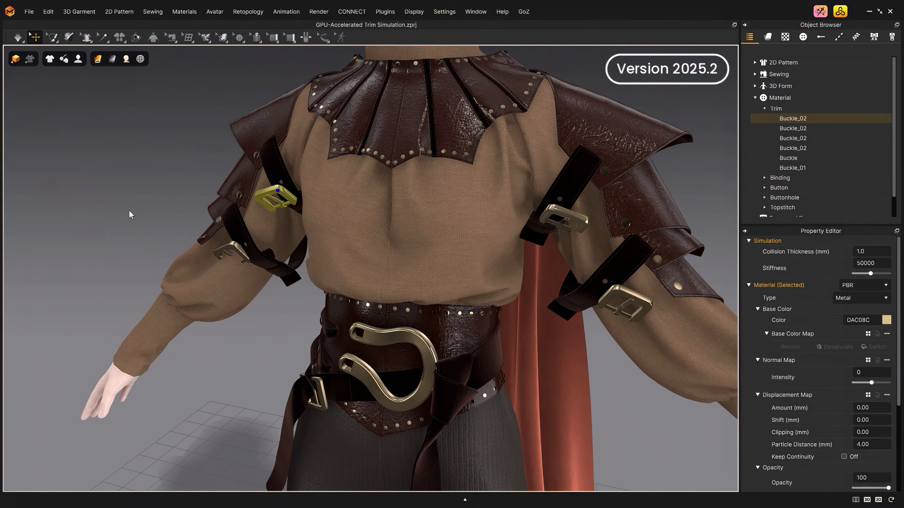
Step: Switch the simulation processing mode to GPU and open the upper arm buckle's trim options
{"action": "left_click", "coordinate": [22, 41]}
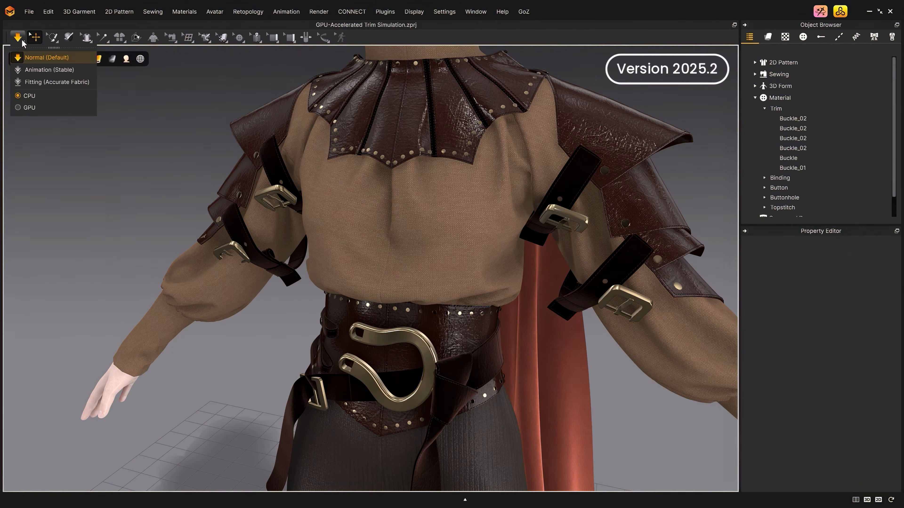
{"action": "left_click", "coordinate": [33, 109]}
{"action": "right_click", "coordinate": [285, 195]}
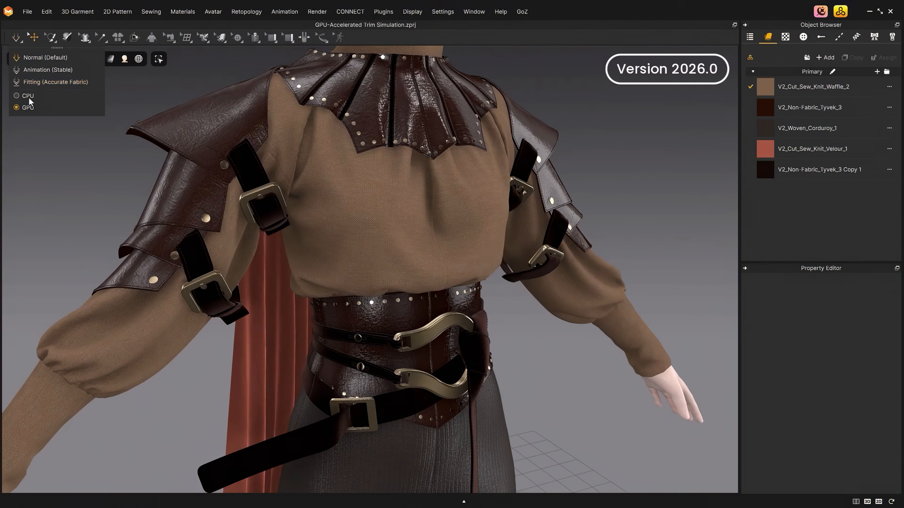
Step: Switch to Marvelous Designer 2026.0 and examine the upper arm buckle's simulation options in GPU mode, leaving the buckle deselected
{"action": "right_click", "coordinate": [276, 190]}
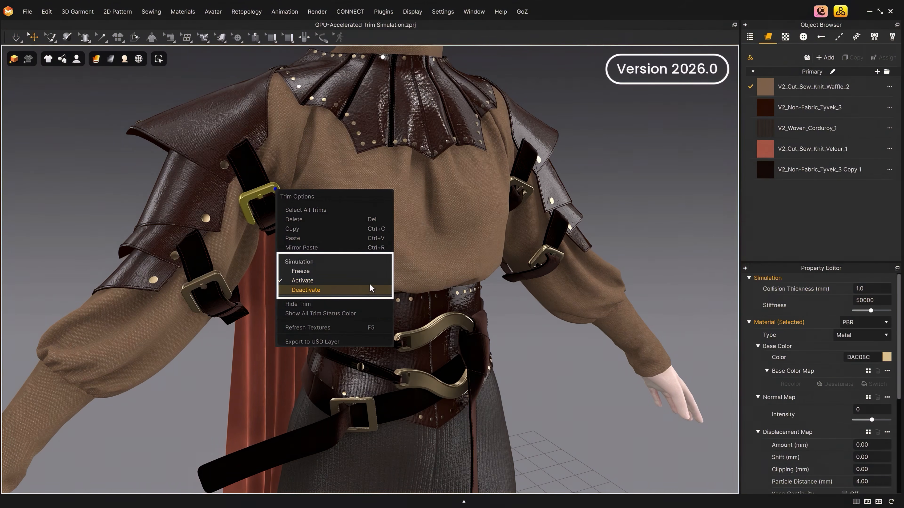
{"action": "left_click", "coordinate": [184, 391]}
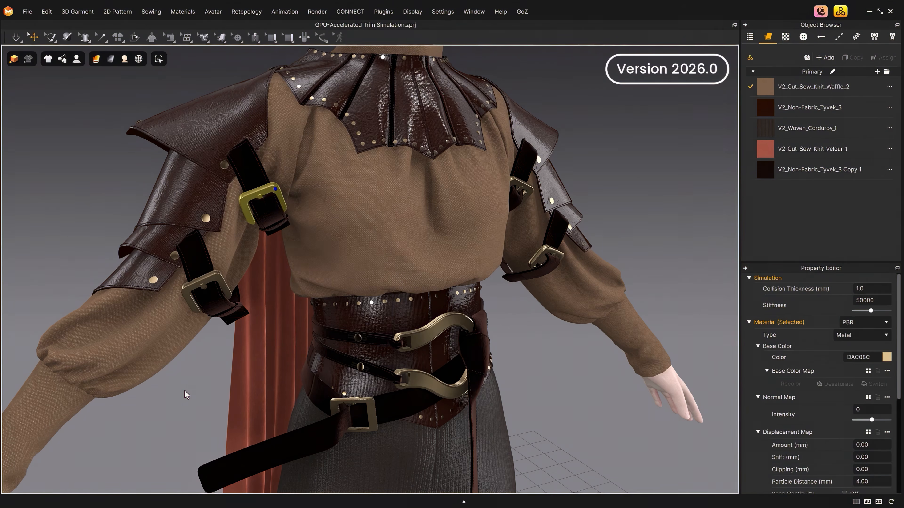
{"action": "left_click", "coordinate": [184, 391]}
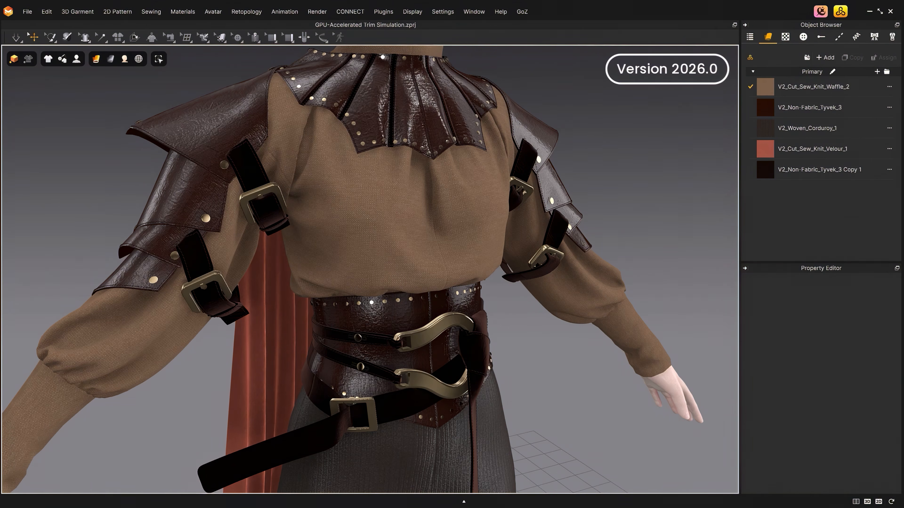
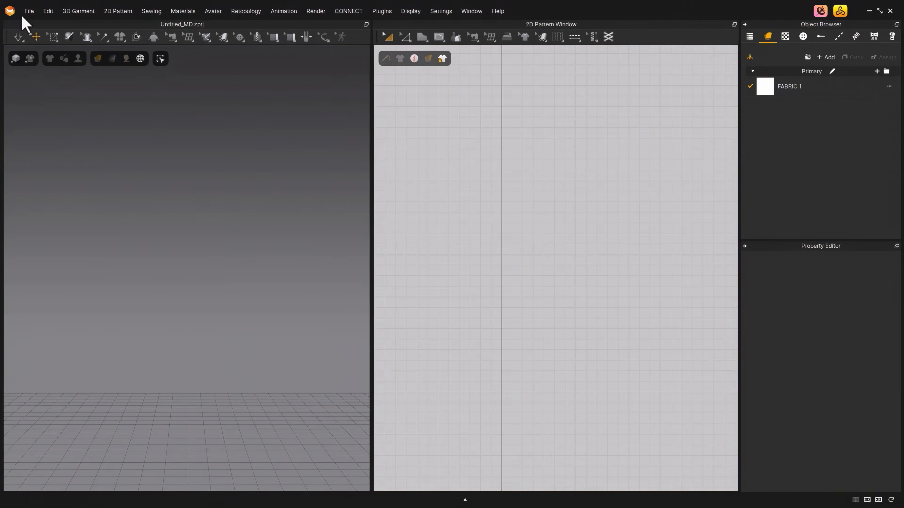
Step: Import rabit.vrm as a VRM avatar in metres at 100% scale, with joint and morph target animation
{"action": "left_click", "coordinate": [27, 11]}
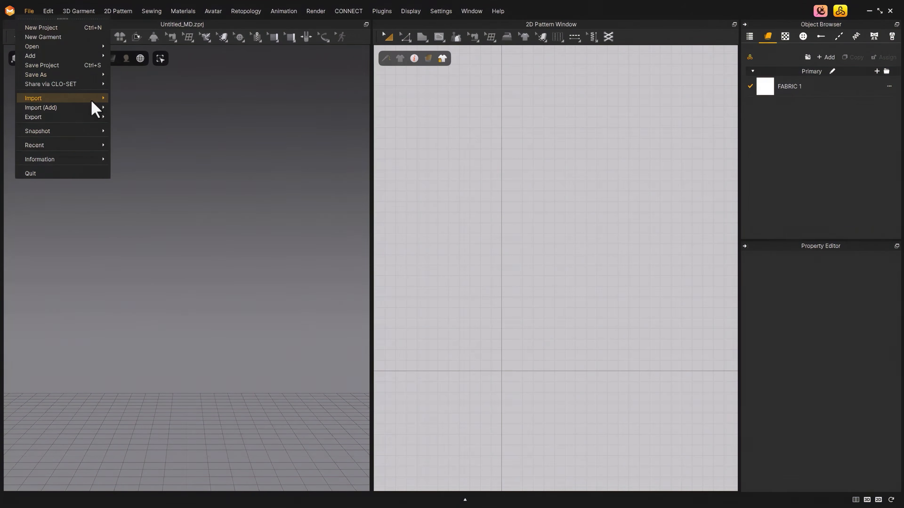
{"action": "mouse_move", "coordinate": [91, 102]}
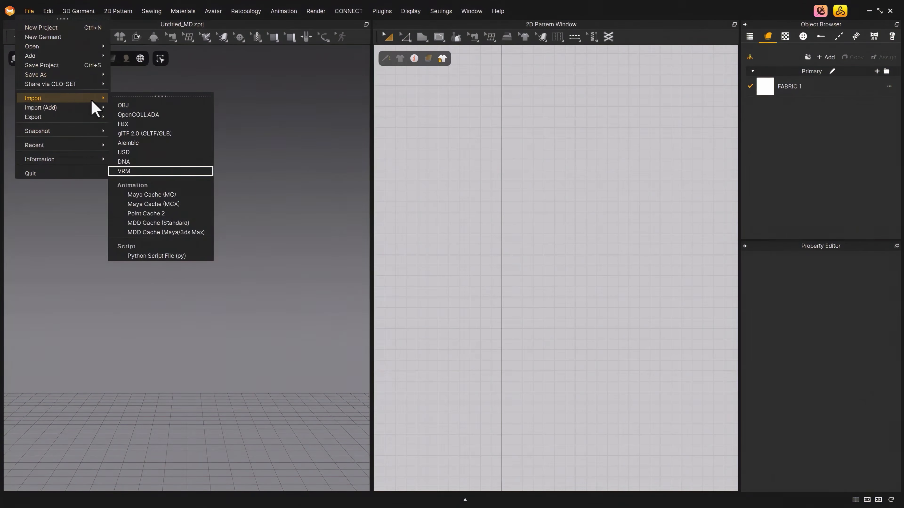
{"action": "left_click", "coordinate": [155, 172]}
{"action": "left_click", "coordinate": [133, 89]}
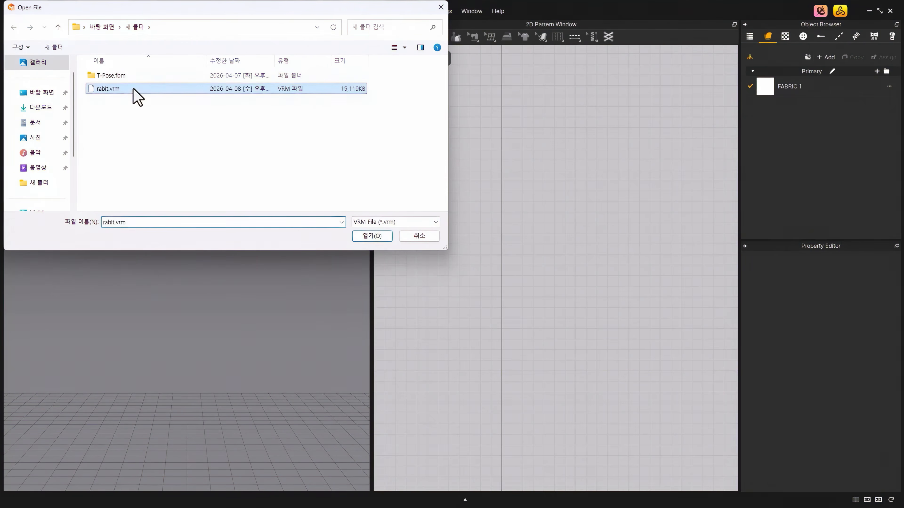
{"action": "left_click", "coordinate": [372, 236]}
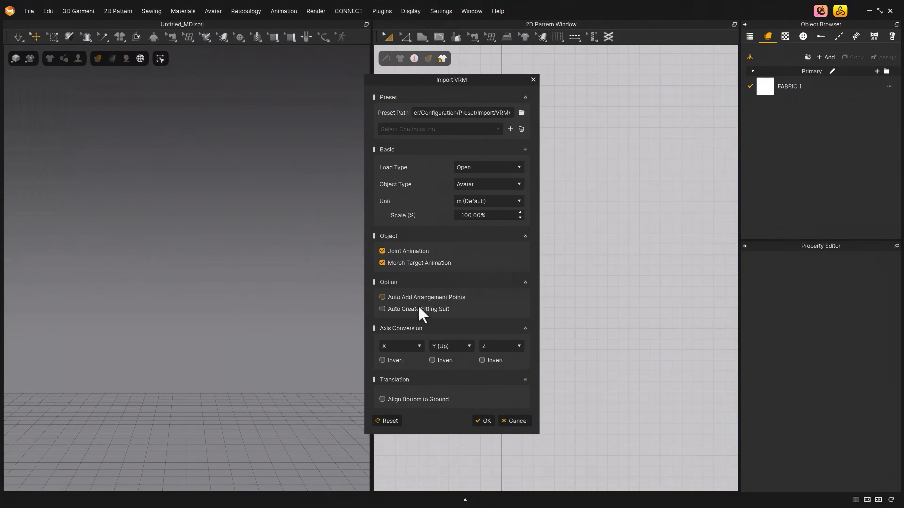
{"action": "left_click", "coordinate": [484, 421]}
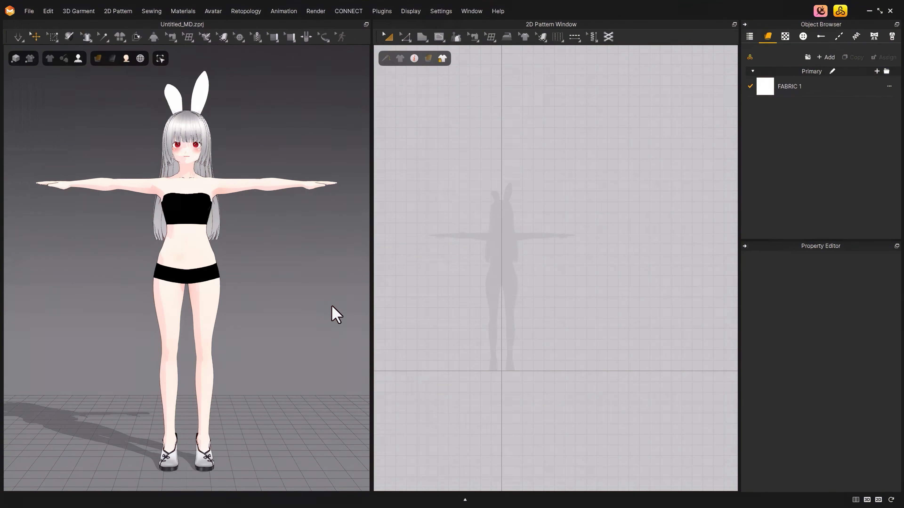
Step: Open the avatar's IK joint settings in the Avatar Editor and run Auto Mapping
{"action": "left_click", "coordinate": [213, 11]}
{"action": "left_click", "coordinate": [229, 89]}
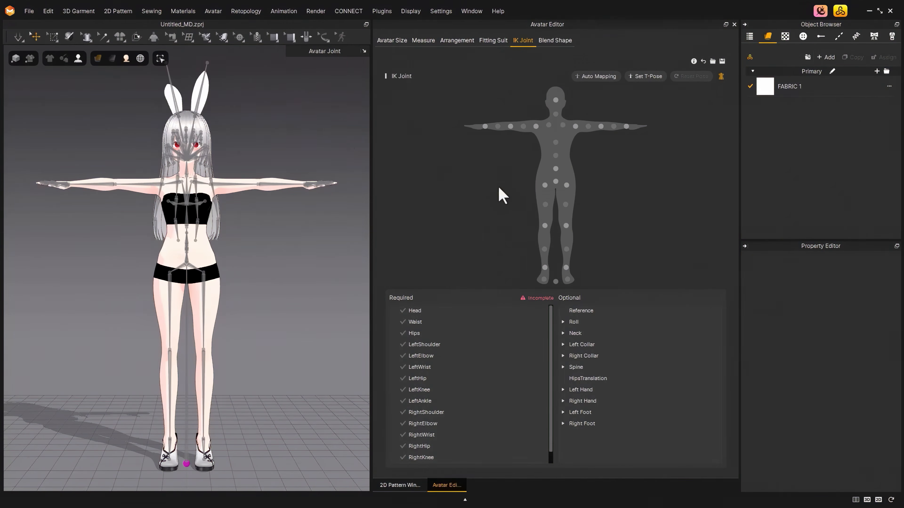
{"action": "left_click", "coordinate": [600, 80]}
Step: Map the required IK joints, assigning Head to J_Sec_Hair1_05, Waist to J_Bip_C_Spine and the others to their matching bones
{"action": "left_click", "coordinate": [498, 313]}
{"action": "left_click", "coordinate": [422, 313]}
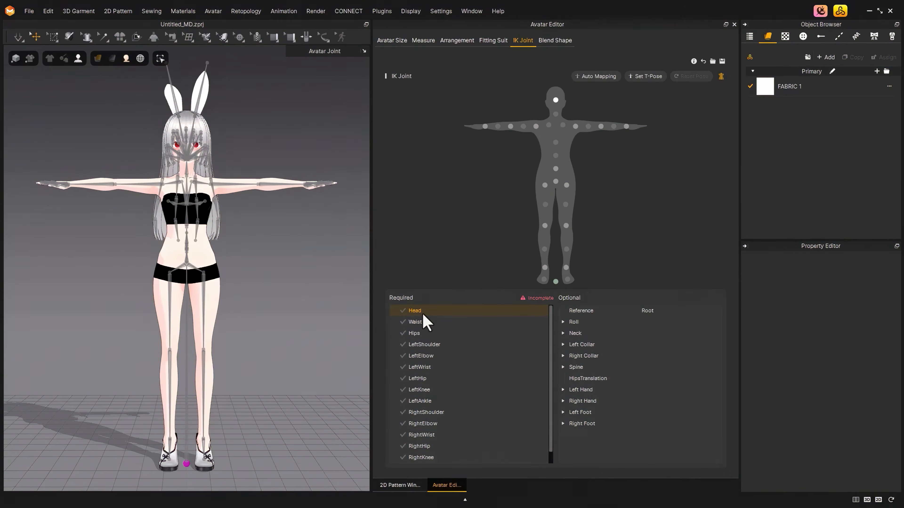
{"action": "left_click", "coordinate": [185, 129]}
{"action": "left_click", "coordinate": [419, 321]}
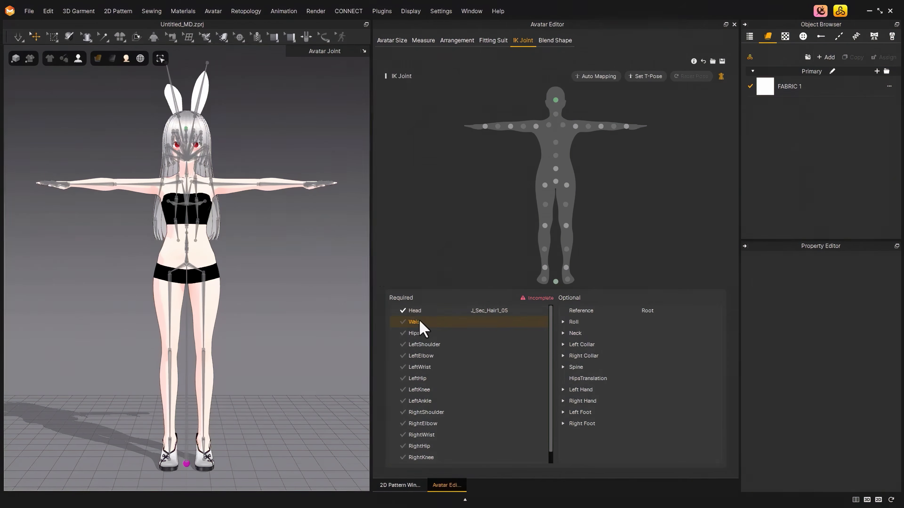
{"action": "left_click", "coordinate": [186, 252]}
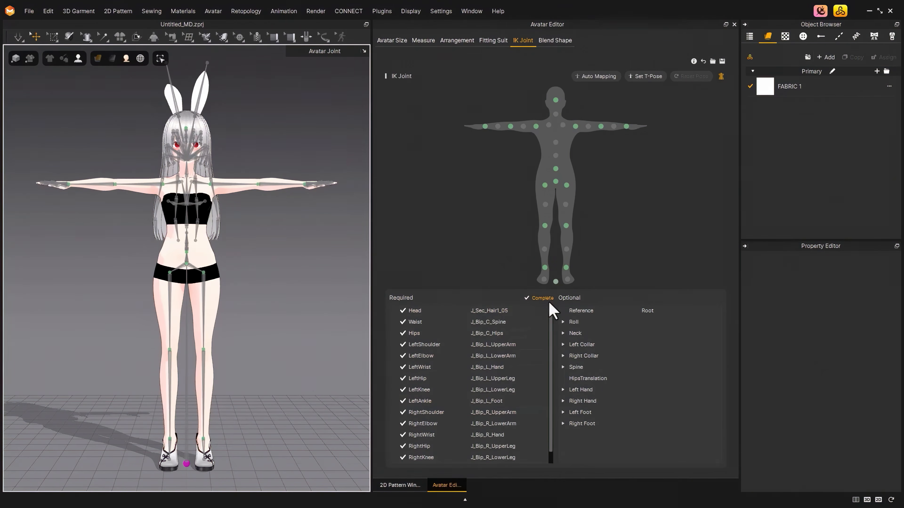
Step: Set the avatar's T-pose and test the rig by moving the left forearm joint, resetting the pose at the end
{"action": "left_click", "coordinate": [646, 75]}
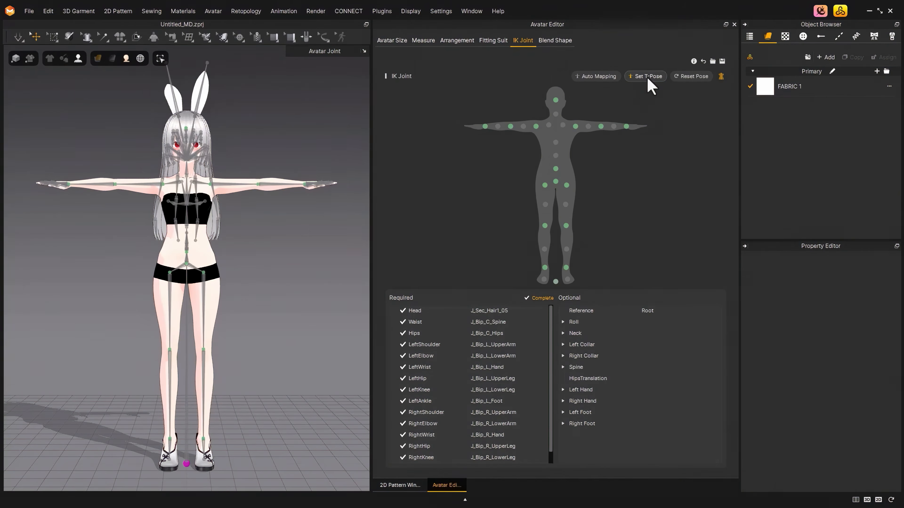
{"action": "left_click", "coordinate": [258, 185]}
{"action": "left_click_drag", "start_coordinate": [258, 185], "coordinate": [316, 149]}
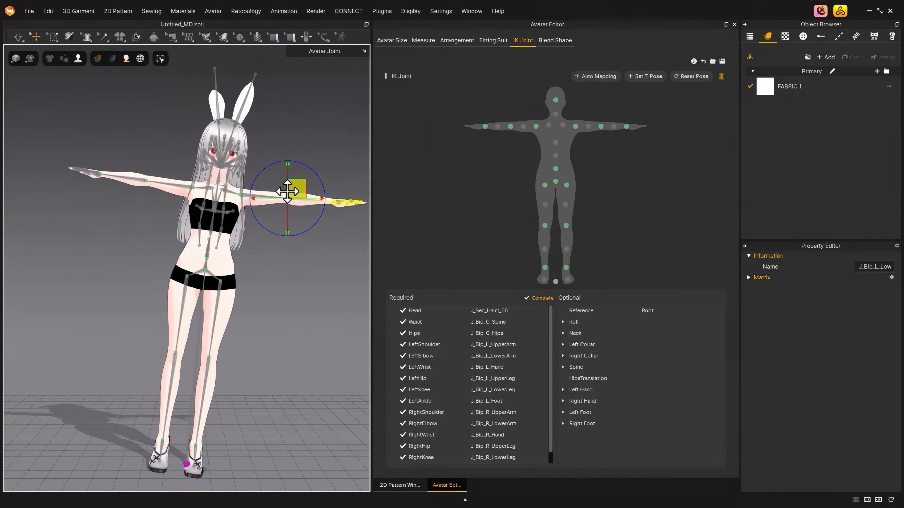
{"action": "left_click", "coordinate": [706, 78]}
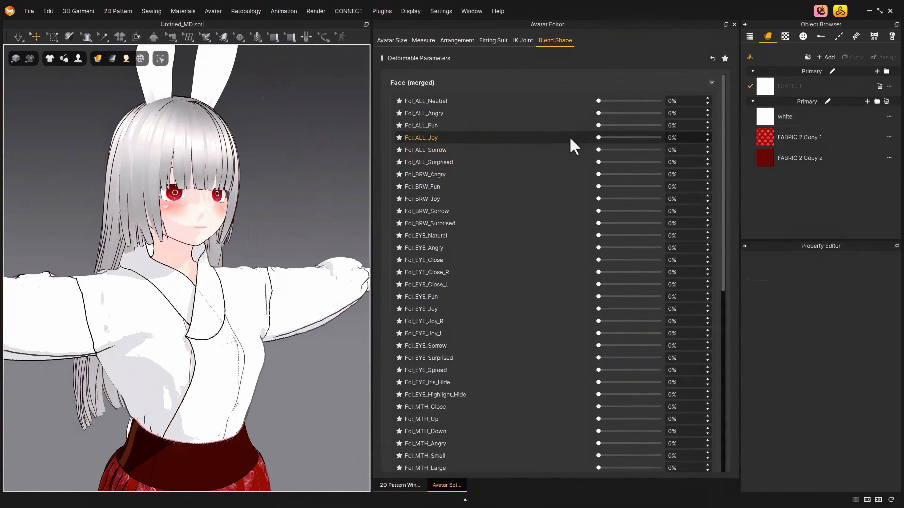
Step: Test the avatar's facial blend shapes, trying Fcl_ALL_Angry and Fcl_ALL_Sorrow at 100% one at a time
{"action": "left_click_drag", "start_coordinate": [599, 114], "coordinate": [656, 113]}
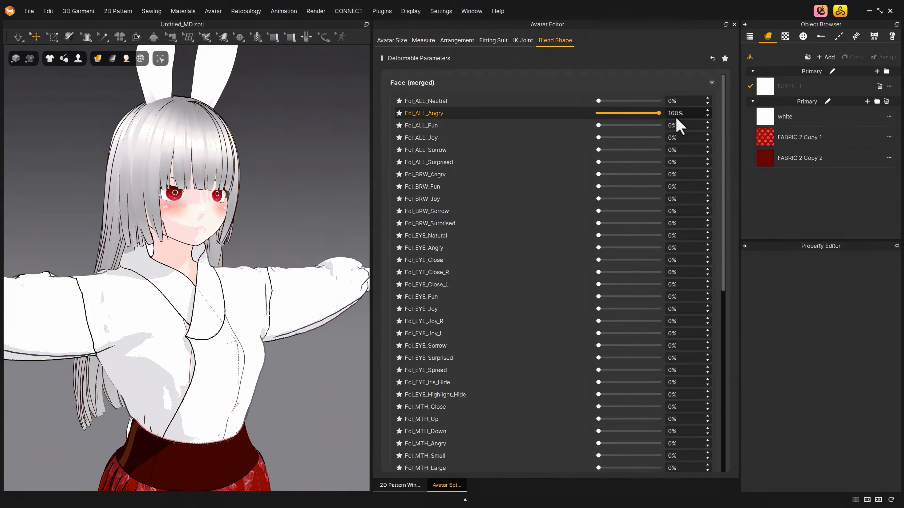
{"action": "left_click_drag", "start_coordinate": [657, 114], "coordinate": [671, 154]}
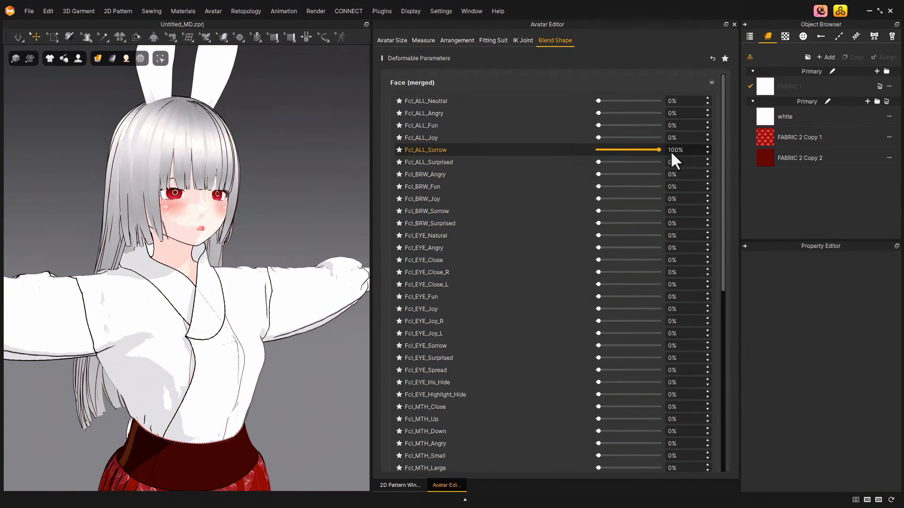
{"action": "left_click_drag", "start_coordinate": [658, 150], "coordinate": [661, 176]}
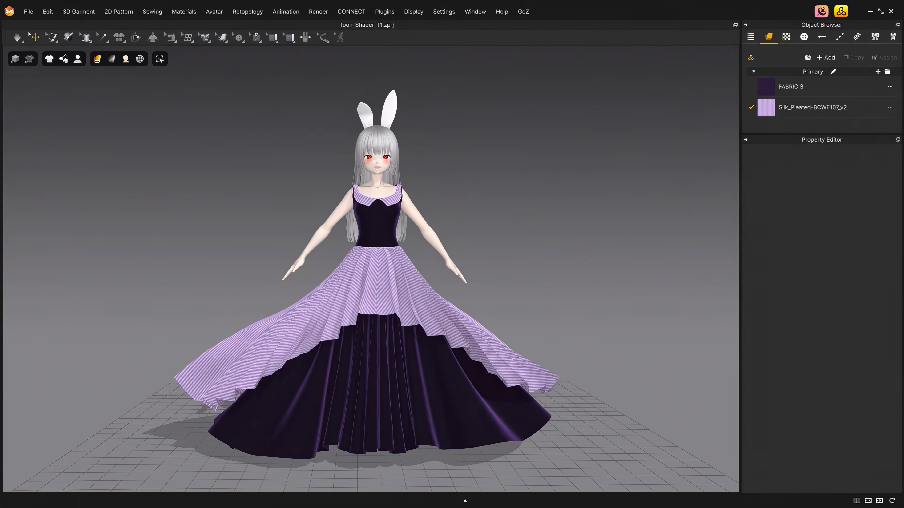
Step: Set the material type of the Silk_Pleated-BCWF107_v2 fabric to Toon
{"action": "left_click", "coordinate": [829, 111]}
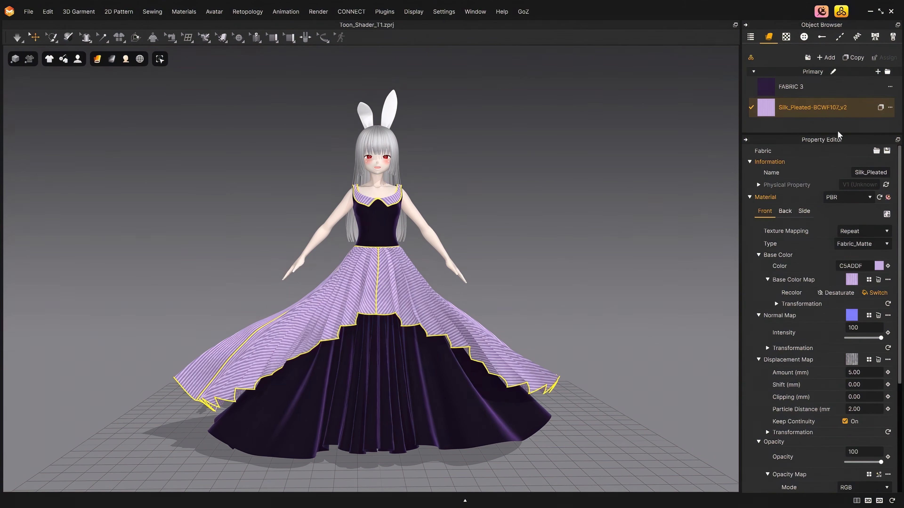
{"action": "left_click", "coordinate": [860, 244]}
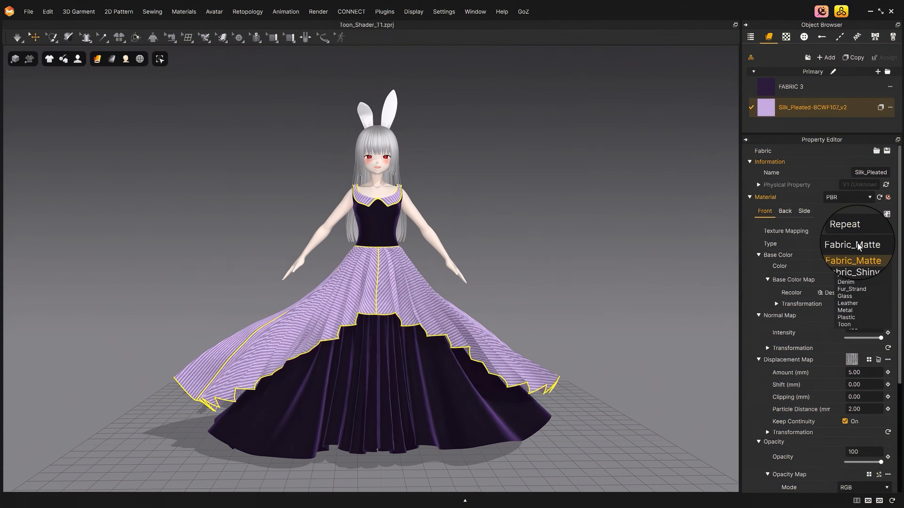
{"action": "left_click", "coordinate": [857, 327]}
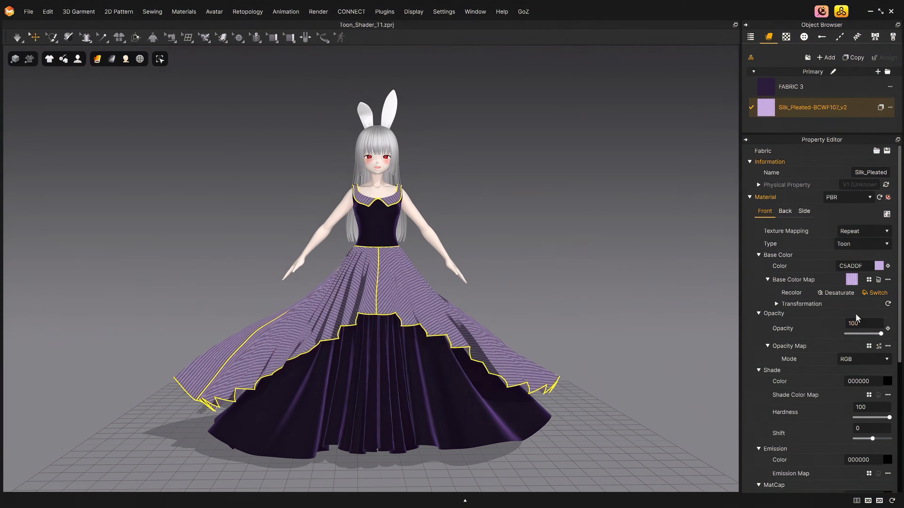
Step: Give the pleated fabric a toon outline in Screen mode with a width of 1 mm
{"action": "mouse_move", "coordinate": [638, 303]}
{"action": "right_mouse_down"}
{"action": "mouse_move", "coordinate": [599, 323]}
{"action": "mouse_move", "coordinate": [614, 282]}
{"action": "mouse_move", "coordinate": [605, 289]}
{"action": "mouse_move", "coordinate": [628, 302]}
{"action": "right_mouse_up"}
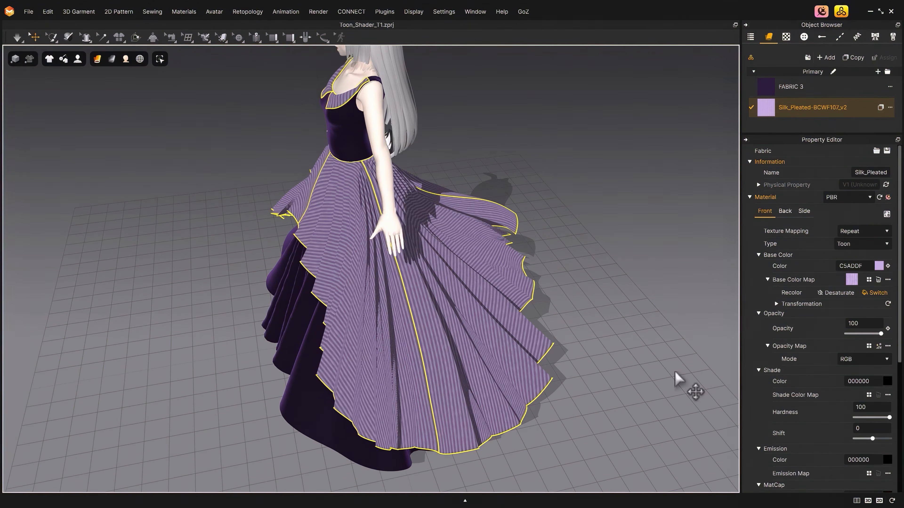
{"action": "scroll", "coordinate": [824, 381], "scroll_direction": "down", "scroll_amount": 5}
{"action": "left_click", "coordinate": [865, 392]}
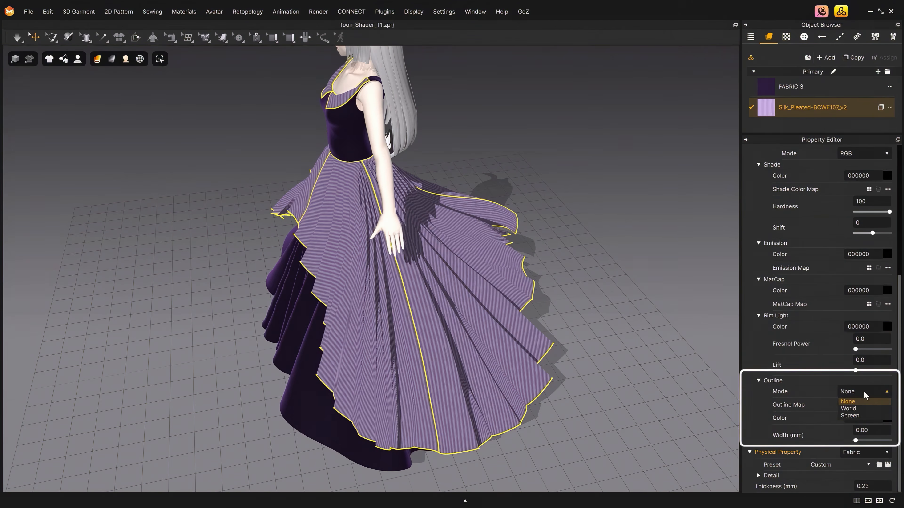
{"action": "left_click", "coordinate": [861, 416]}
{"action": "left_click", "coordinate": [878, 433]}
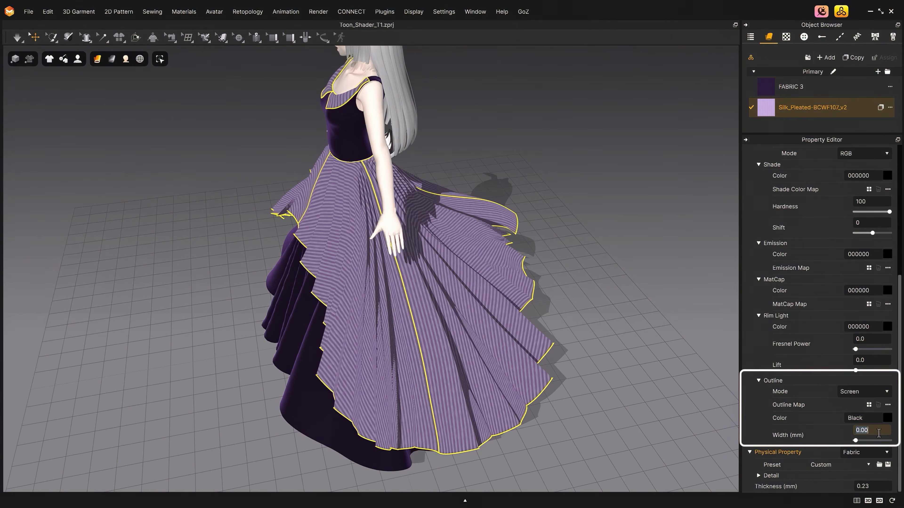
{"action": "type", "text": "1"}
{"action": "key", "text": "Return"}
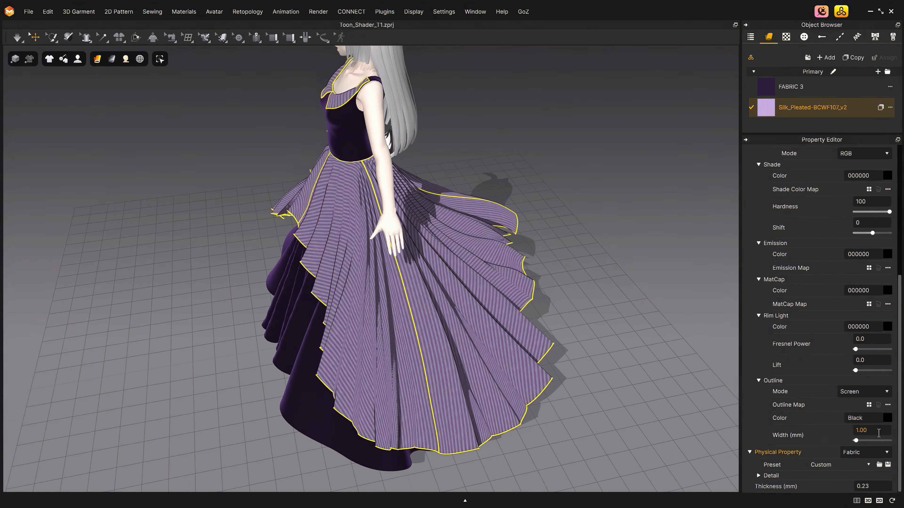
{"action": "mouse_move", "coordinate": [658, 398]}
{"action": "right_mouse_down"}
{"action": "mouse_move", "coordinate": [632, 383]}
{"action": "mouse_move", "coordinate": [616, 395]}
{"action": "mouse_move", "coordinate": [579, 392]}
{"action": "mouse_move", "coordinate": [660, 382]}
{"action": "mouse_move", "coordinate": [690, 374]}
{"action": "mouse_move", "coordinate": [692, 364]}
{"action": "mouse_move", "coordinate": [662, 360]}
{"action": "mouse_move", "coordinate": [653, 396]}
{"action": "right_mouse_up"}
{"action": "scroll", "coordinate": [655, 396], "scroll_direction": "up", "scroll_amount": 5}
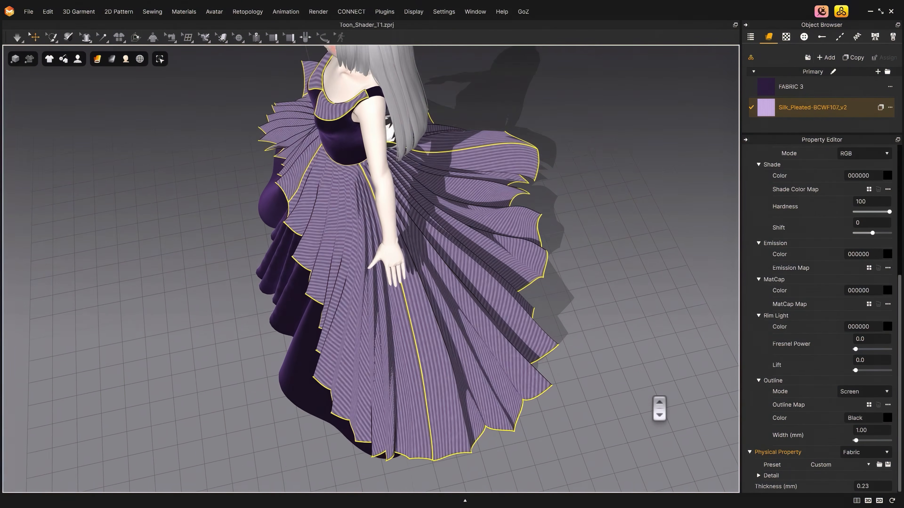
Step: Set the pleated fabric's outline width to 3 mm
{"action": "left_click", "coordinate": [876, 431]}
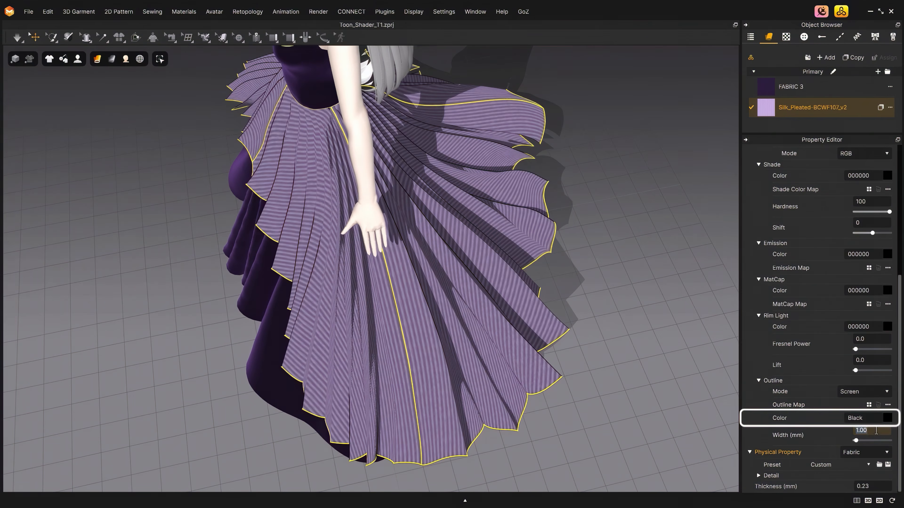
{"action": "type", "text": "3"}
{"action": "key", "text": "Return"}
Step: Try several palette colours for the pleated fabric's outline and apply Yellow 1
{"action": "left_click", "coordinate": [888, 418]}
{"action": "left_click", "coordinate": [568, 277]}
{"action": "left_click", "coordinate": [578, 276]}
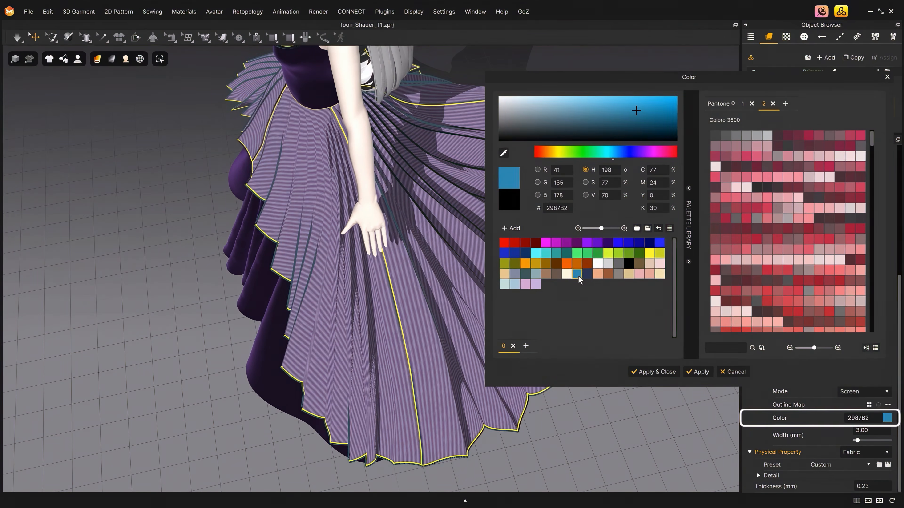
{"action": "left_click", "coordinate": [595, 277]}
{"action": "left_click", "coordinate": [660, 265]}
{"action": "left_click", "coordinate": [650, 265]}
{"action": "left_click", "coordinate": [649, 254]}
{"action": "left_click", "coordinate": [654, 371]}
{"action": "scroll", "coordinate": [591, 398], "scroll_direction": "down", "scroll_amount": 5}
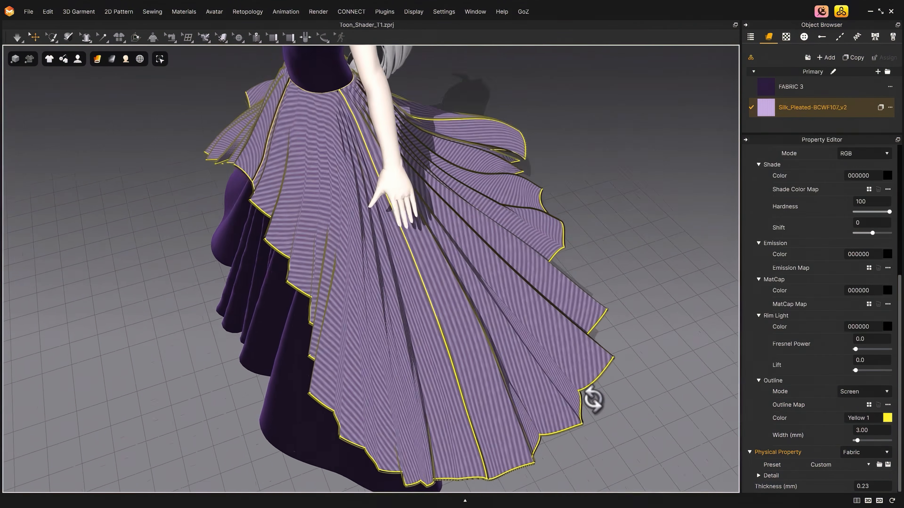
Step: Set the material type of FABRIC 3 to Toon
{"action": "right_click_drag", "start_coordinate": [591, 397], "coordinate": [694, 349]}
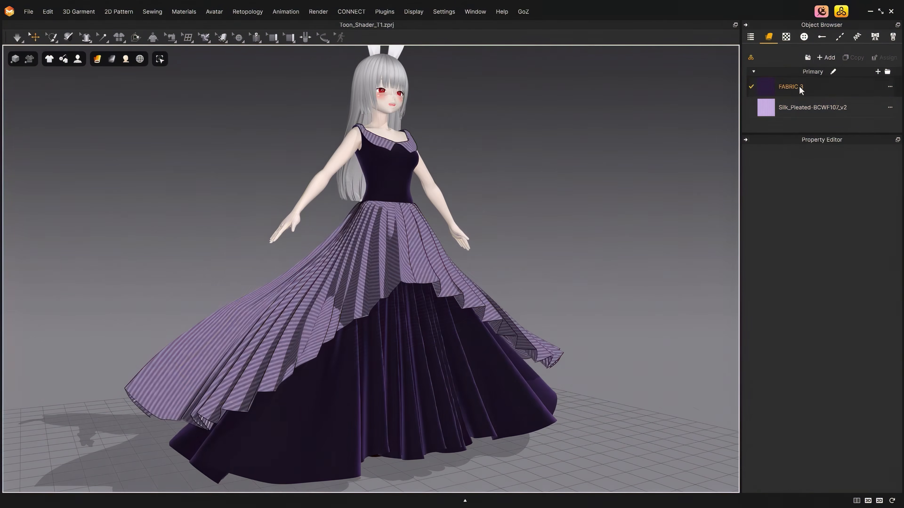
{"action": "left_click", "coordinate": [799, 86]}
{"action": "scroll", "coordinate": [835, 284], "scroll_direction": "up", "scroll_amount": 4}
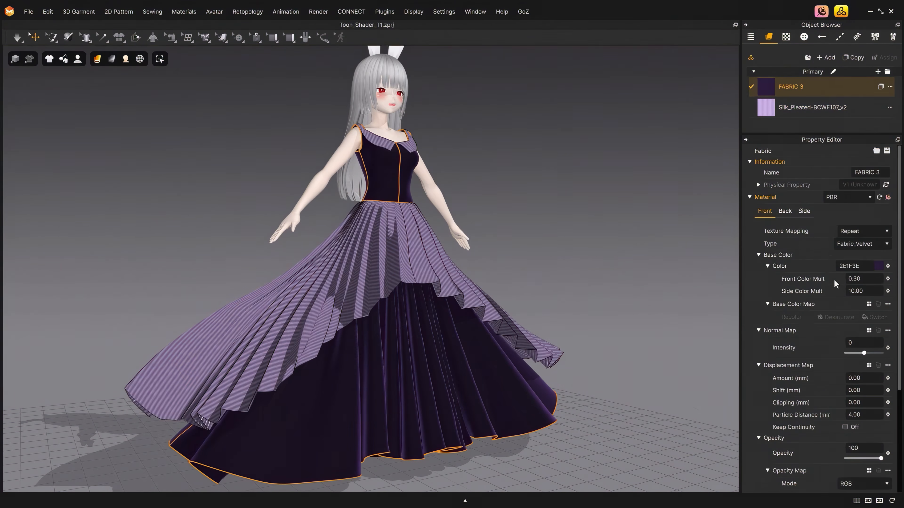
{"action": "left_click", "coordinate": [867, 244]}
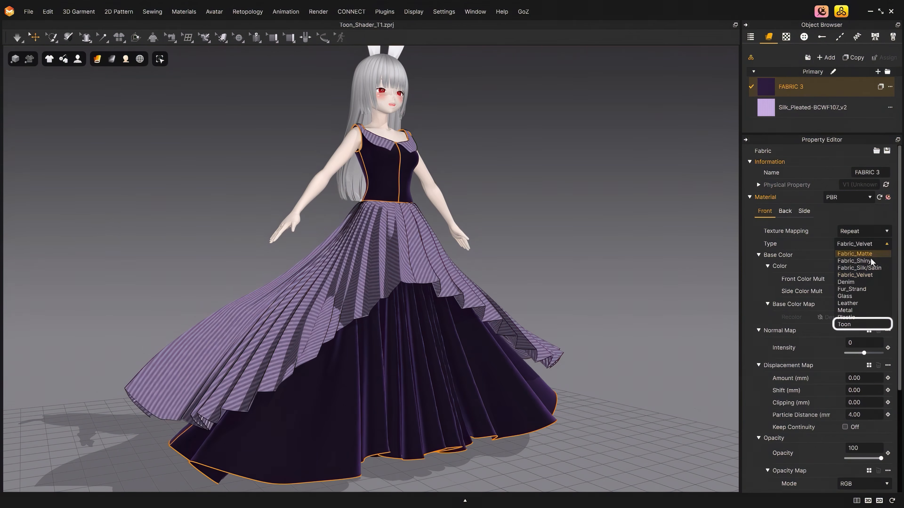
{"action": "left_click", "coordinate": [856, 325]}
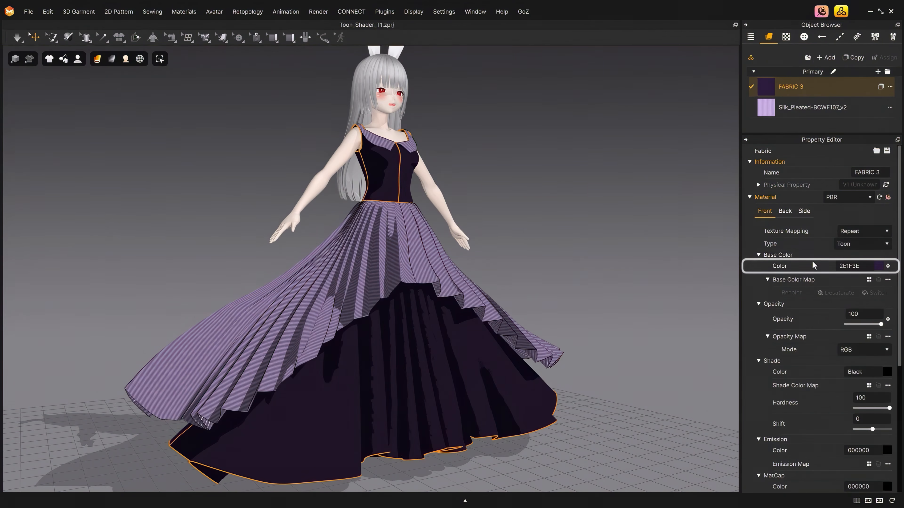
Step: Set the base colour of FABRIC 3 to the purple 57337C
{"action": "left_click", "coordinate": [878, 267]}
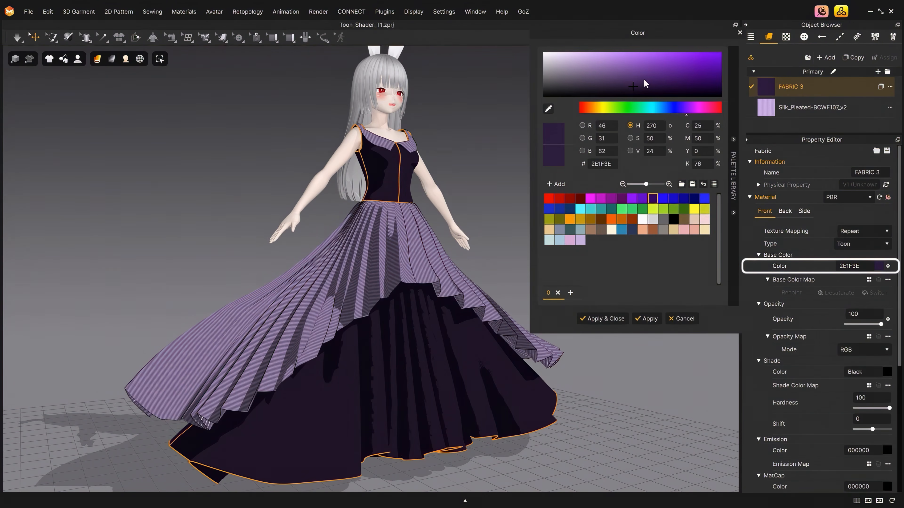
{"action": "left_click_drag", "start_coordinate": [645, 82], "coordinate": [649, 75]}
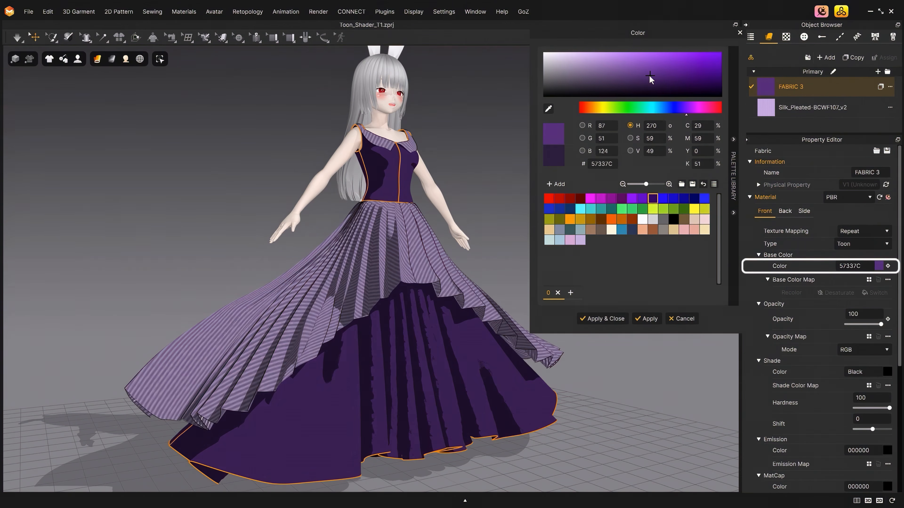
{"action": "left_click", "coordinate": [602, 319]}
Step: Set the shade colour of FABRIC 3 to the dark violet 290051
{"action": "scroll", "coordinate": [813, 316], "scroll_direction": "down", "scroll_amount": 3}
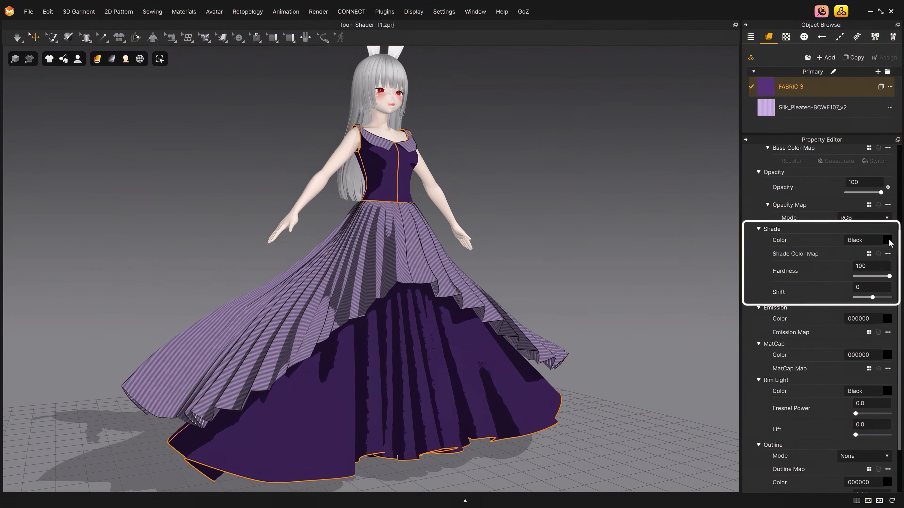
{"action": "left_click", "coordinate": [887, 241]}
{"action": "left_click", "coordinate": [643, 198]}
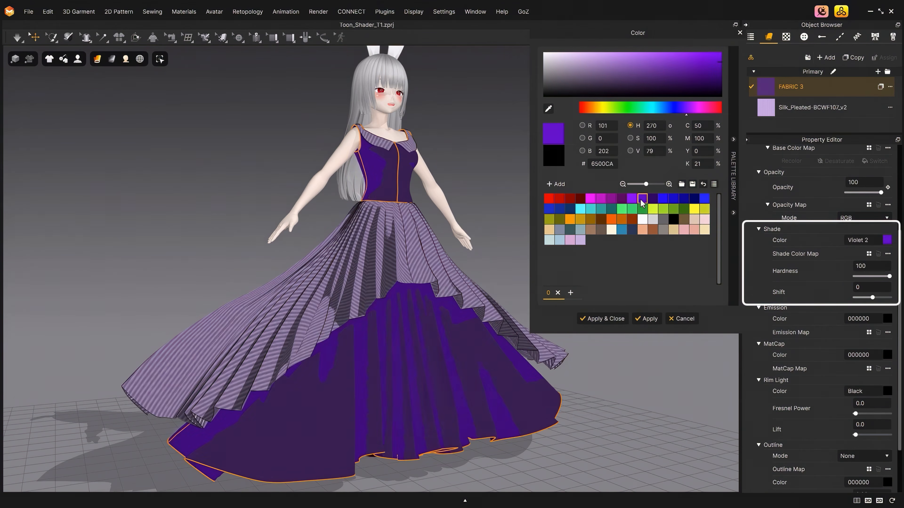
{"action": "mouse_move", "coordinate": [713, 80]}
{"action": "left_mouse_down"}
{"action": "mouse_move", "coordinate": [709, 88]}
{"action": "mouse_move", "coordinate": [723, 83]}
{"action": "left_mouse_up"}
{"action": "left_click", "coordinate": [603, 319]}
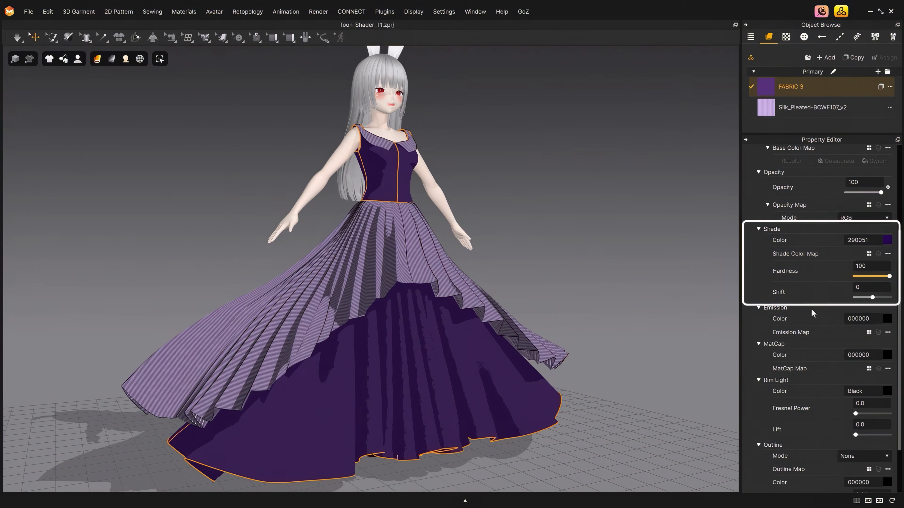
Step: Set the shade hardness of FABRIC 3 to 90 and its shift to -14
{"action": "scroll", "coordinate": [621, 315], "scroll_direction": "up", "scroll_amount": 5}
{"action": "scroll", "coordinate": [621, 316], "scroll_direction": "up", "scroll_amount": 1}
{"action": "mouse_move", "coordinate": [889, 276]}
{"action": "left_mouse_down"}
{"action": "mouse_move", "coordinate": [876, 278]}
{"action": "mouse_move", "coordinate": [875, 295]}
{"action": "mouse_move", "coordinate": [865, 296]}
{"action": "mouse_move", "coordinate": [882, 292]}
{"action": "mouse_move", "coordinate": [871, 303]}
{"action": "mouse_move", "coordinate": [878, 278]}
{"action": "mouse_move", "coordinate": [886, 283]}
{"action": "mouse_move", "coordinate": [869, 302]}
{"action": "left_mouse_up"}
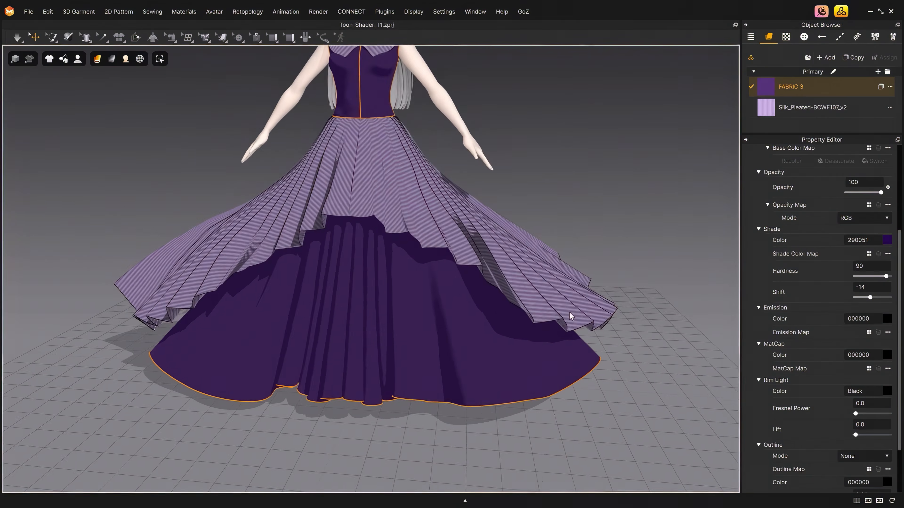
Step: Try dark violet and dark red emission colours on FABRIC 3 and cancel the colour change
{"action": "scroll", "coordinate": [807, 294], "scroll_direction": "down", "scroll_amount": 2}
{"action": "left_click", "coordinate": [888, 255]}
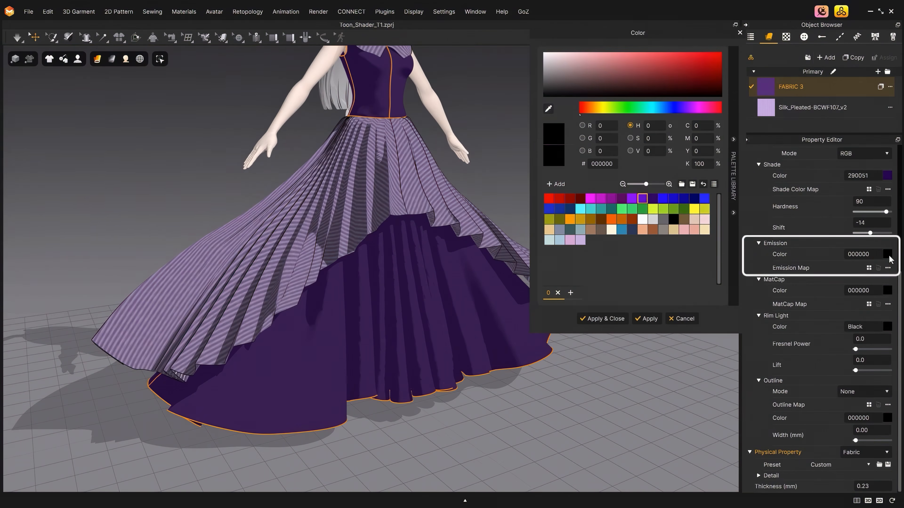
{"action": "left_click_drag", "start_coordinate": [607, 35], "coordinate": [652, 77]}
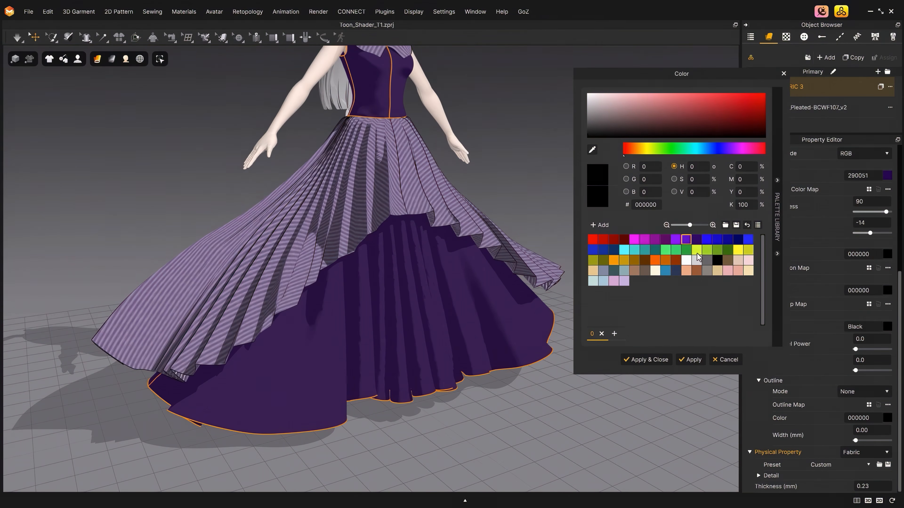
{"action": "left_click", "coordinate": [698, 240]}
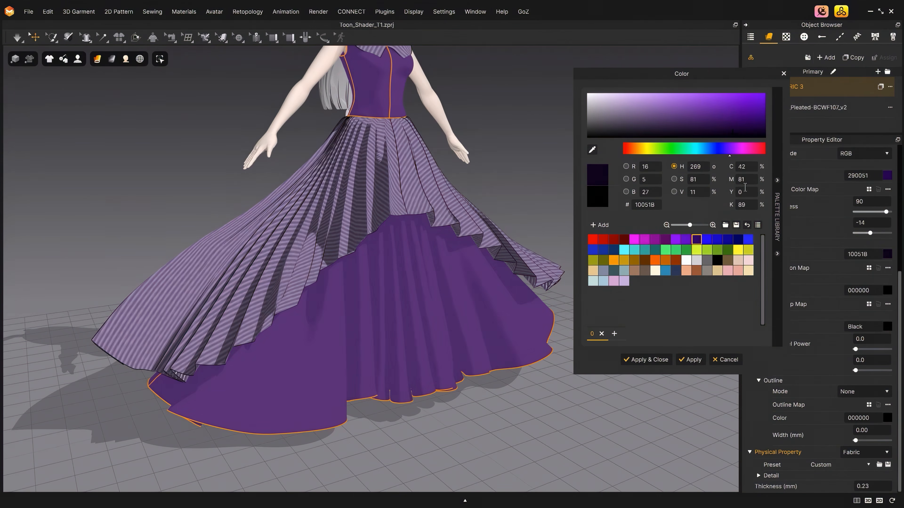
{"action": "left_click_drag", "start_coordinate": [761, 148], "coordinate": [612, 159]}
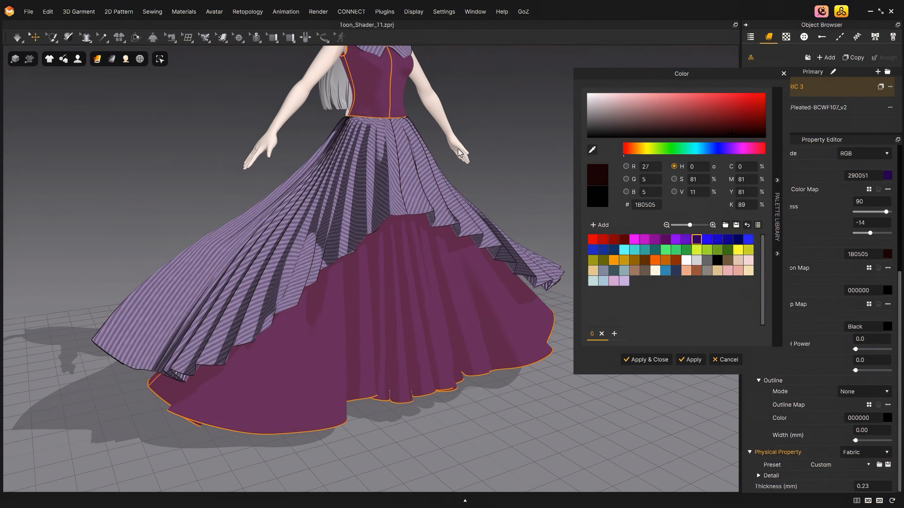
{"action": "middle_click_drag", "start_coordinate": [459, 152], "coordinate": [462, 187]}
{"action": "left_click_drag", "start_coordinate": [637, 153], "coordinate": [758, 150]}
{"action": "left_click", "coordinate": [724, 360]}
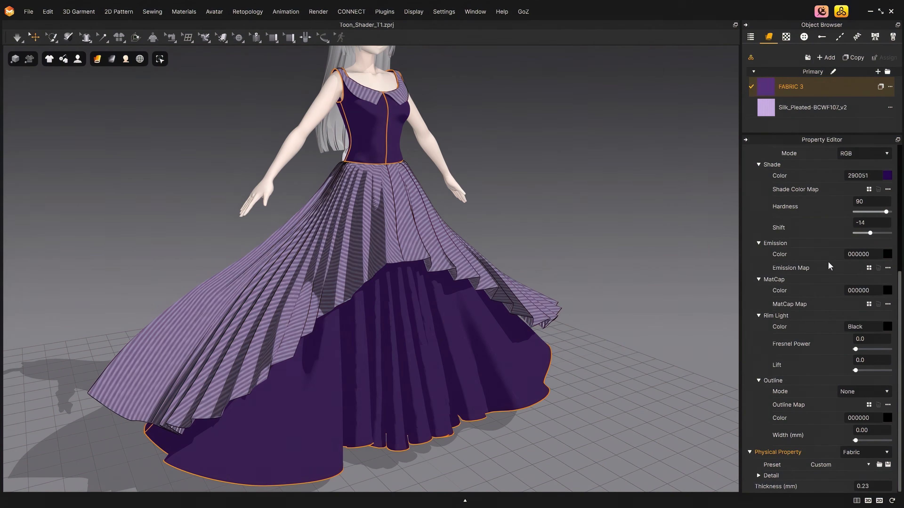
Step: Set the rim light colour of FABRIC 3 to the dark violet 1D0239
{"action": "left_click", "coordinate": [887, 327]}
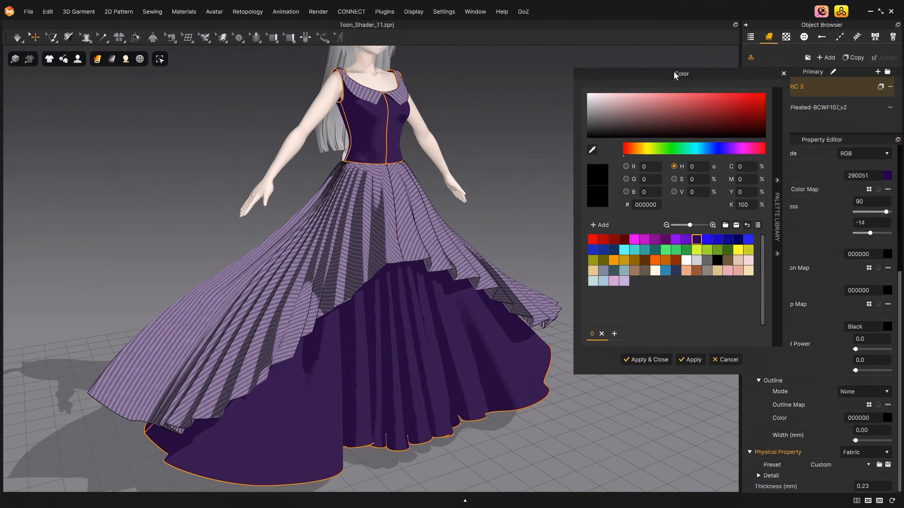
{"action": "left_click_drag", "start_coordinate": [675, 75], "coordinate": [665, 95]}
{"action": "mouse_move", "coordinate": [601, 157]}
{"action": "left_mouse_down"}
{"action": "mouse_move", "coordinate": [584, 157]}
{"action": "mouse_move", "coordinate": [571, 134]}
{"action": "mouse_move", "coordinate": [578, 157]}
{"action": "left_mouse_up"}
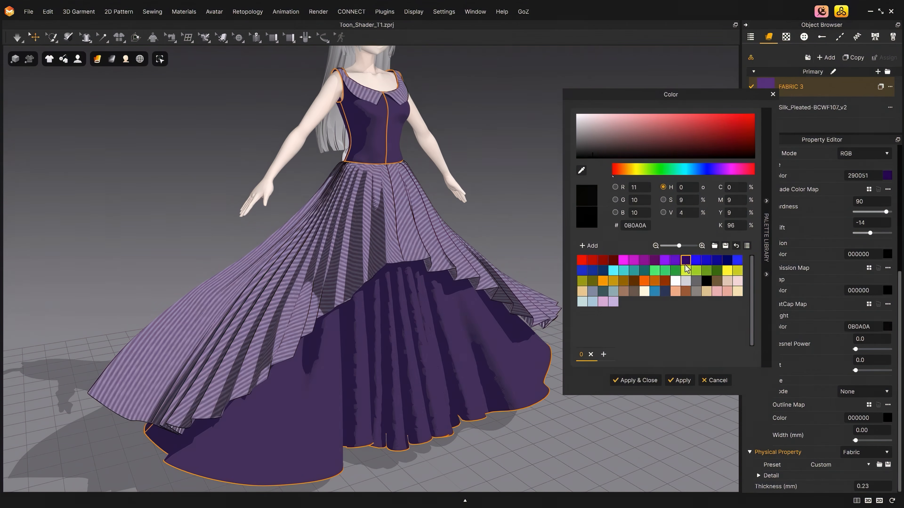
{"action": "left_click", "coordinate": [685, 261]}
{"action": "left_click_drag", "start_coordinate": [754, 148], "coordinate": [753, 149]}
{"action": "left_click", "coordinate": [643, 379]}
Step: Set the rim light of FABRIC 3 to a Fresnel Power of 1.0 and a Lift of 15.7
{"action": "middle_click_drag", "start_coordinate": [544, 379], "coordinate": [563, 323]}
{"action": "scroll", "coordinate": [564, 323], "scroll_direction": "up", "scroll_amount": 6}
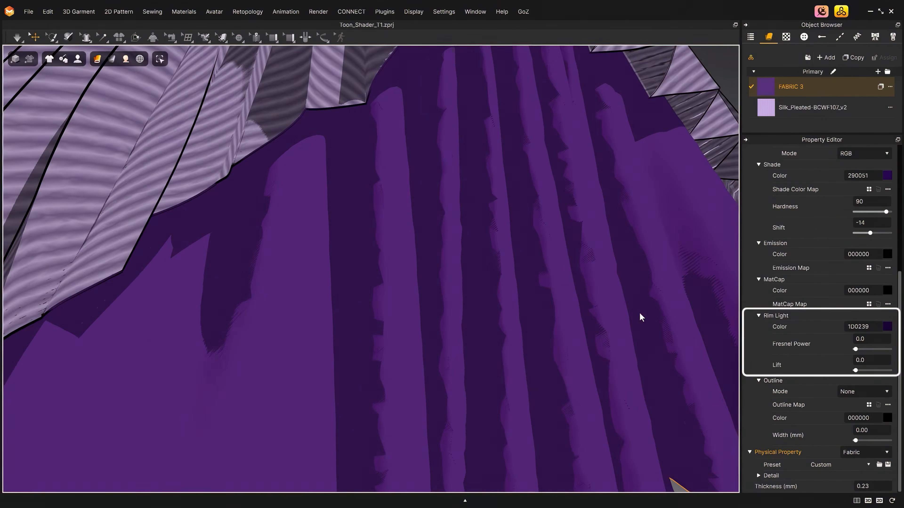
{"action": "scroll", "coordinate": [640, 315], "scroll_direction": "down", "scroll_amount": 3}
{"action": "left_click_drag", "start_coordinate": [856, 350], "coordinate": [857, 350]}
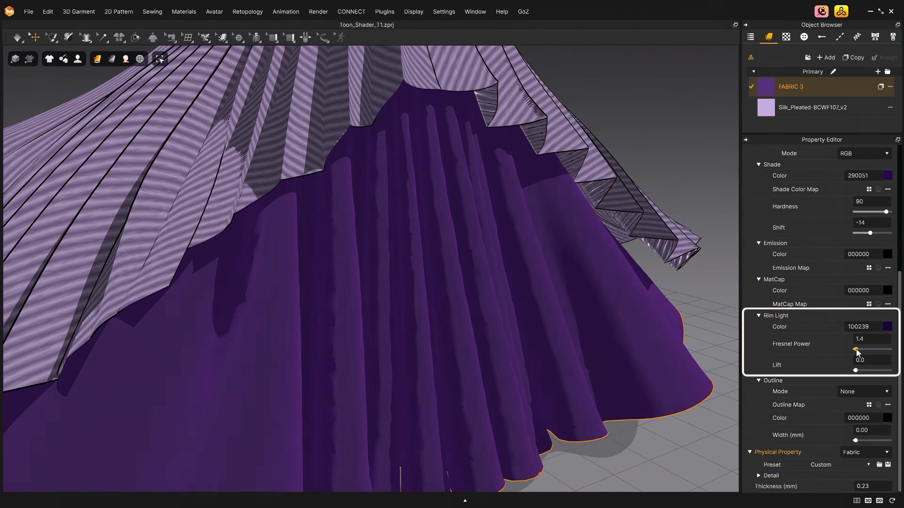
{"action": "left_click_drag", "start_coordinate": [855, 370], "coordinate": [872, 372]}
{"action": "double_click", "coordinate": [866, 340]}
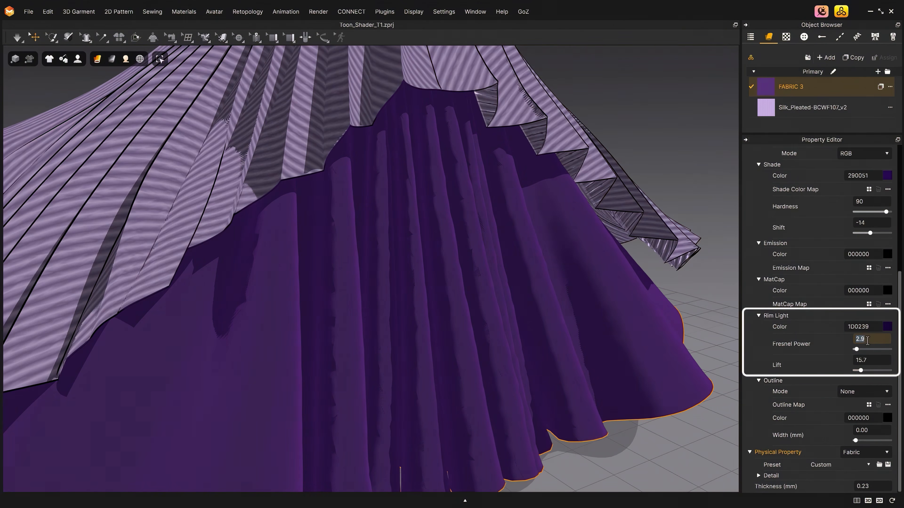
{"action": "type", "text": "1"}
{"action": "key", "text": "Return"}
Step: Set the rim light of FABRIC 3 to a Fresnel Power of 2.9 and a Lift of 18.6
{"action": "scroll", "coordinate": [712, 344], "scroll_direction": "down", "scroll_amount": 4}
{"action": "right_click_drag", "start_coordinate": [708, 342], "coordinate": [549, 316]}
{"action": "scroll", "coordinate": [526, 317], "scroll_direction": "up", "scroll_amount": 3}
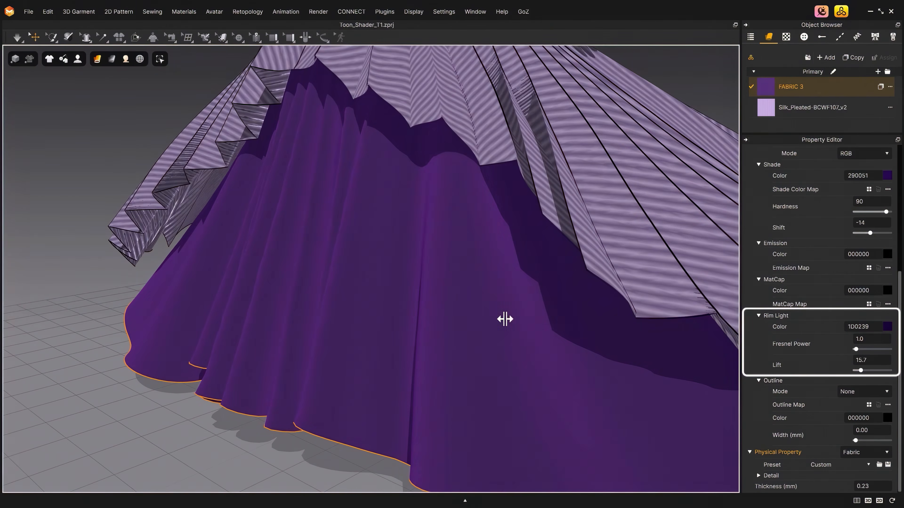
{"action": "left_click_drag", "start_coordinate": [856, 349], "coordinate": [858, 350]}
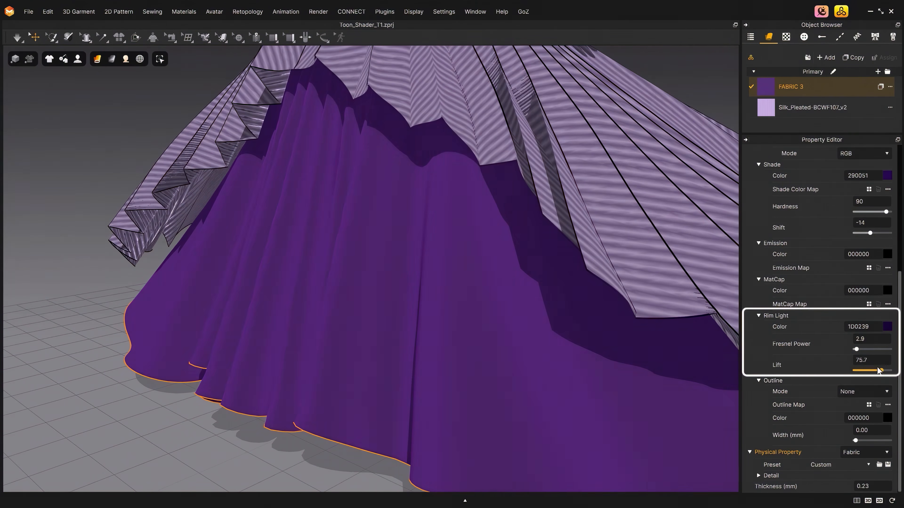
{"action": "left_click_drag", "start_coordinate": [878, 371], "coordinate": [865, 372]}
Step: Give FABRIC 3 a toon outline in Screen mode with a width of 1 mm
{"action": "scroll", "coordinate": [435, 345], "scroll_direction": "down", "scroll_amount": 3}
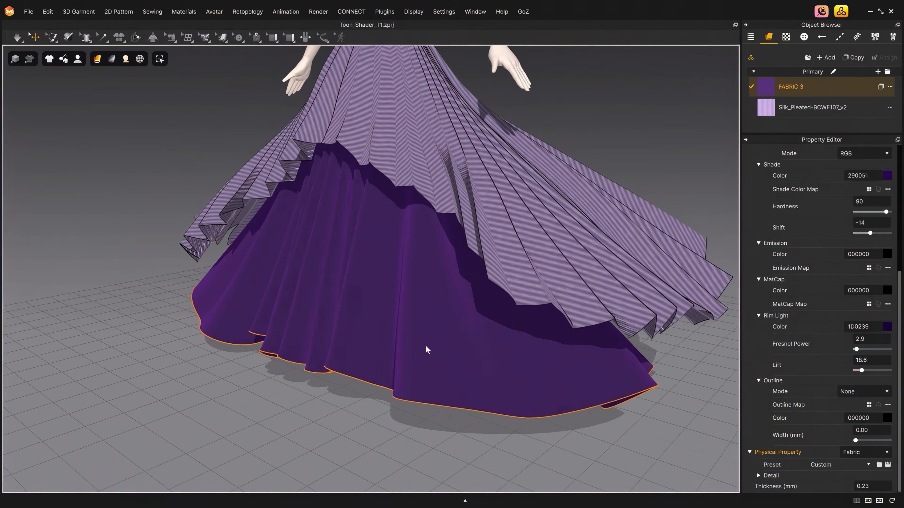
{"action": "mouse_move", "coordinate": [426, 346]}
{"action": "right_mouse_down"}
{"action": "mouse_move", "coordinate": [480, 339]}
{"action": "mouse_move", "coordinate": [426, 346]}
{"action": "right_mouse_up"}
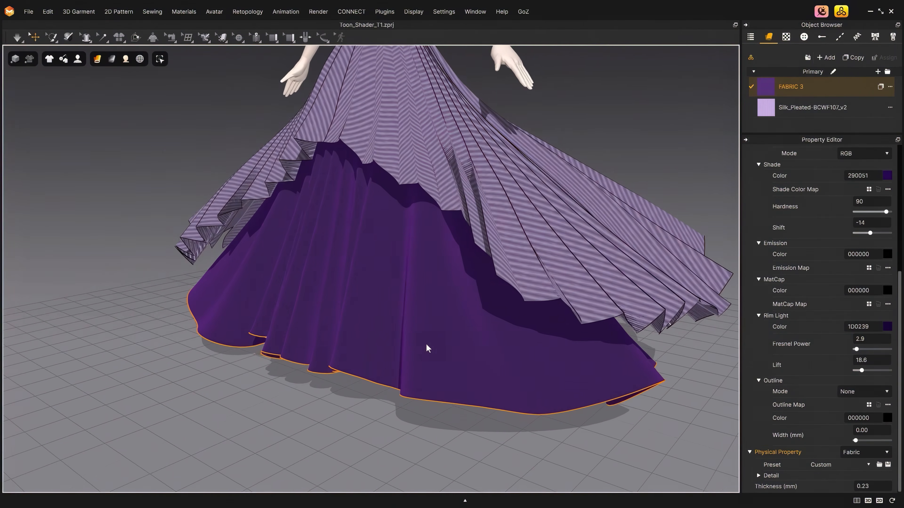
{"action": "middle_click_drag", "start_coordinate": [441, 316], "coordinate": [425, 356]}
{"action": "left_click", "coordinate": [865, 393]}
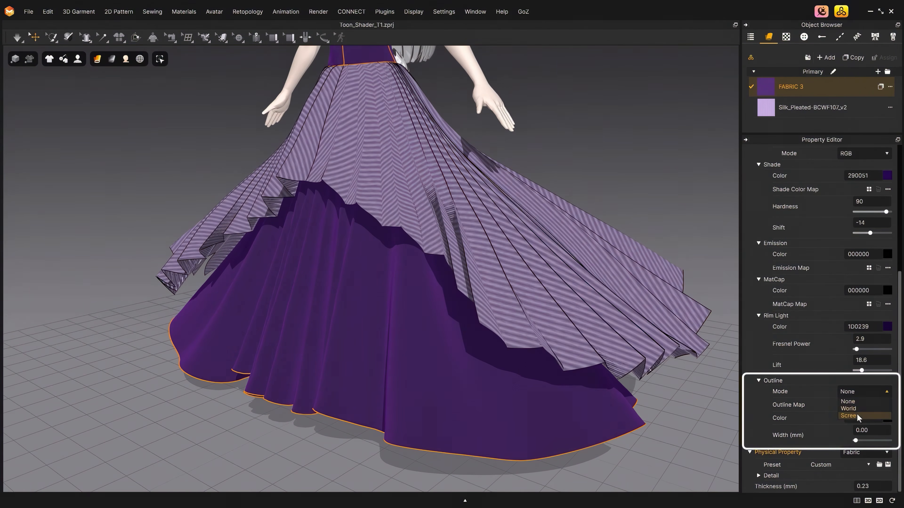
{"action": "left_click", "coordinate": [860, 413]}
{"action": "left_click", "coordinate": [879, 431]}
{"action": "type", "text": "1"}
{"action": "key", "text": "Return"}
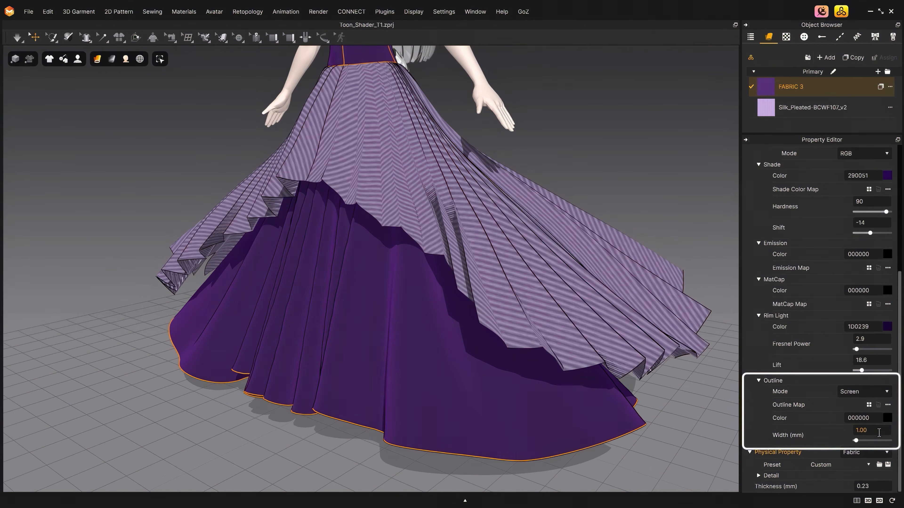
Step: Select the avatar's meshes, including the skin, hair and bunny ears, and set their material type to Toon
{"action": "scroll", "coordinate": [468, 402], "scroll_direction": "down", "scroll_amount": 3}
{"action": "right_click_drag", "start_coordinate": [451, 405], "coordinate": [319, 380]}
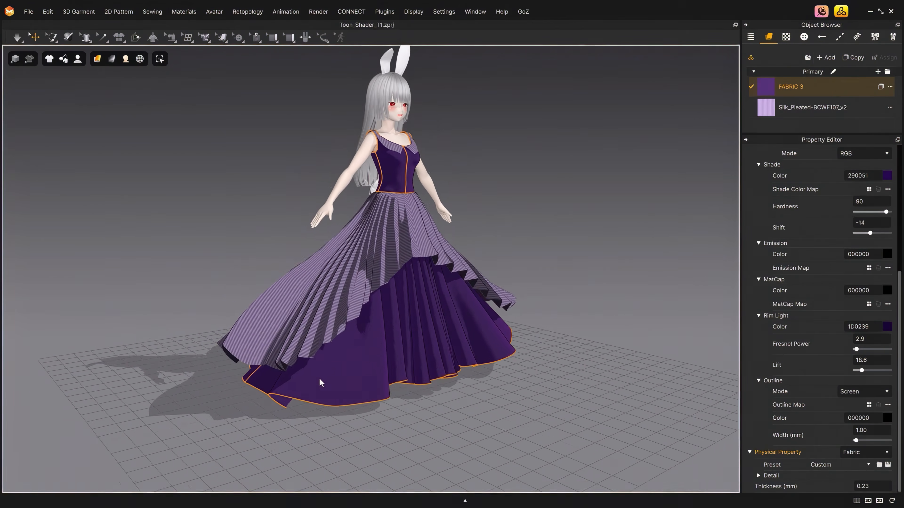
{"action": "scroll", "coordinate": [586, 348], "scroll_direction": "up", "scroll_amount": 3}
{"action": "scroll", "coordinate": [565, 347], "scroll_direction": "up", "scroll_amount": 5}
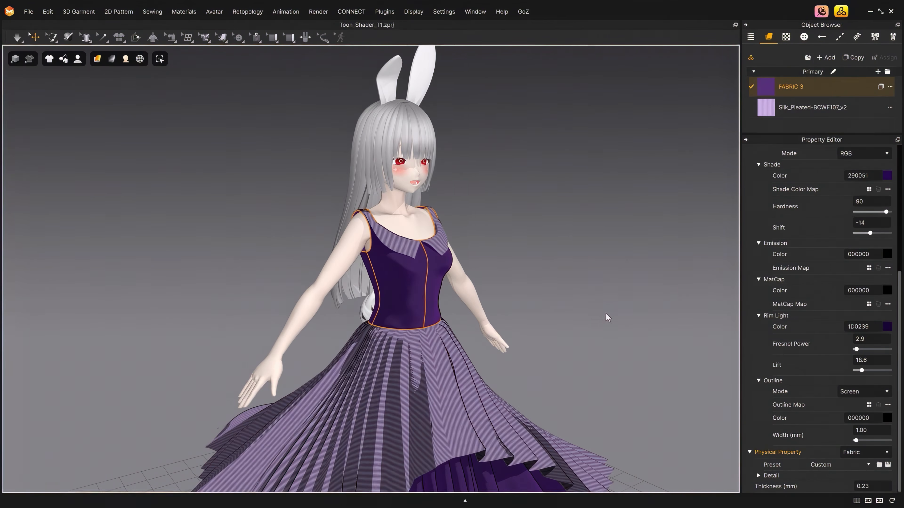
{"action": "left_click", "coordinate": [413, 221]}
{"action": "left_click", "coordinate": [862, 323]}
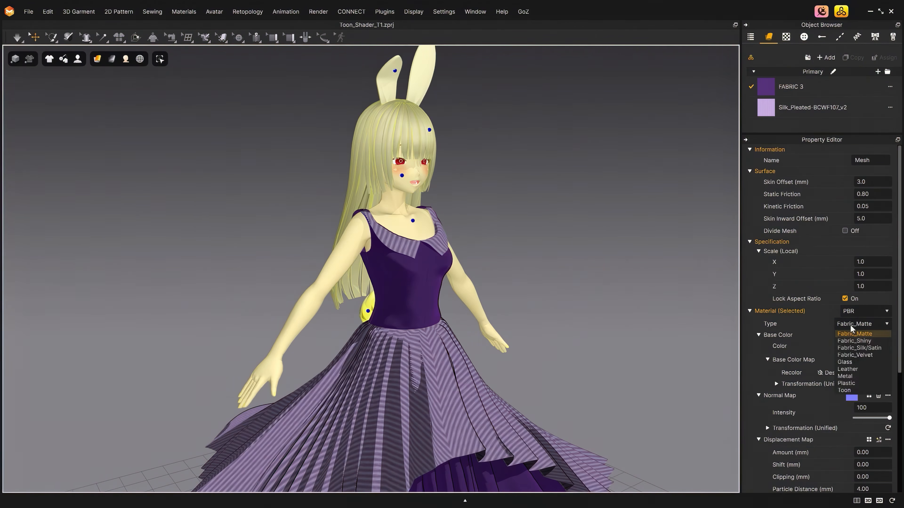
{"action": "left_click", "coordinate": [856, 391]}
Step: Give the avatar meshes a Black outline in Screen mode with a width of 1 mm and deselect them
{"action": "scroll", "coordinate": [824, 389], "scroll_direction": "down", "scroll_amount": 10}
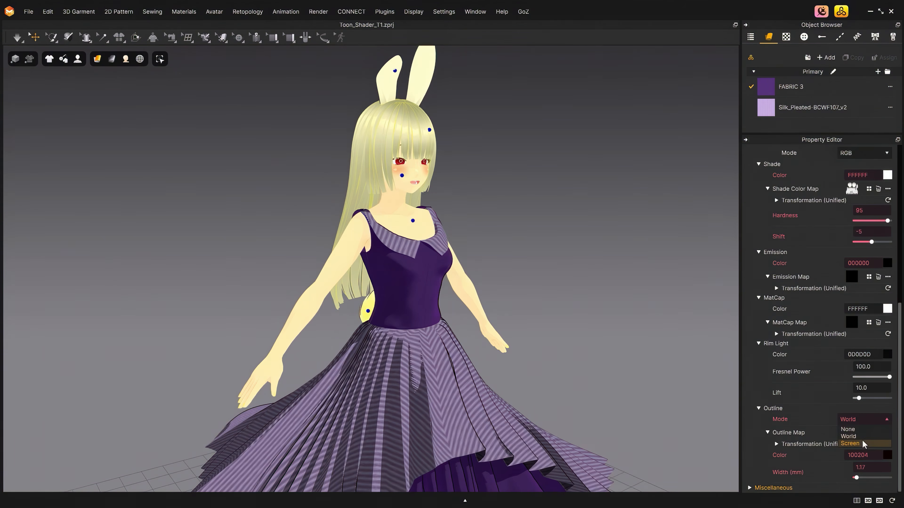
{"action": "left_click", "coordinate": [888, 456]}
{"action": "left_click", "coordinate": [678, 384]}
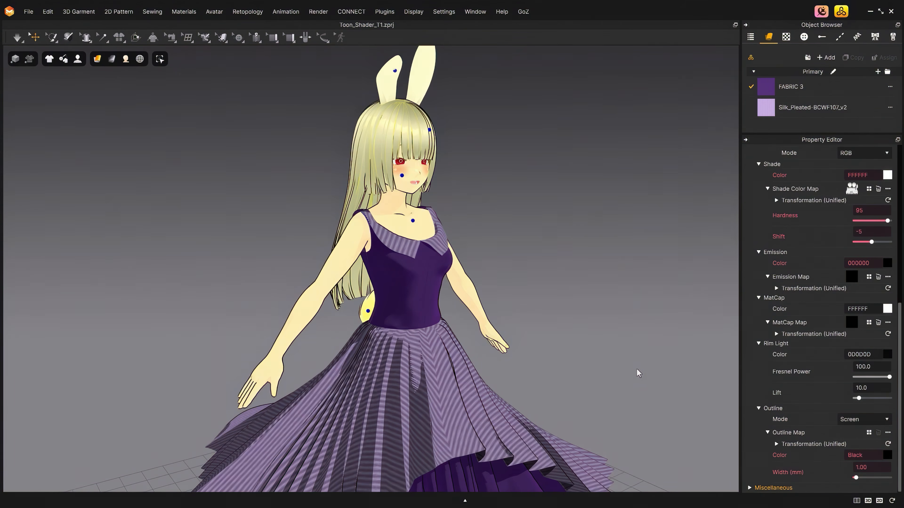
{"action": "left_click", "coordinate": [637, 369]}
Step: Apply the matcap14 image as the MatCap map of the avatar's hair and deselect it
{"action": "right_click_drag", "start_coordinate": [637, 370], "coordinate": [584, 291]}
{"action": "scroll", "coordinate": [584, 291], "scroll_direction": "up", "scroll_amount": 5}
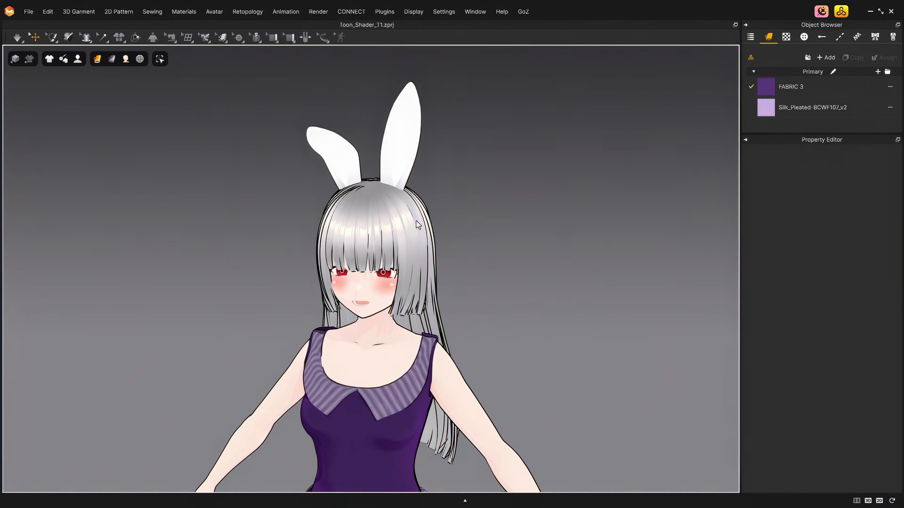
{"action": "left_click", "coordinate": [416, 221]}
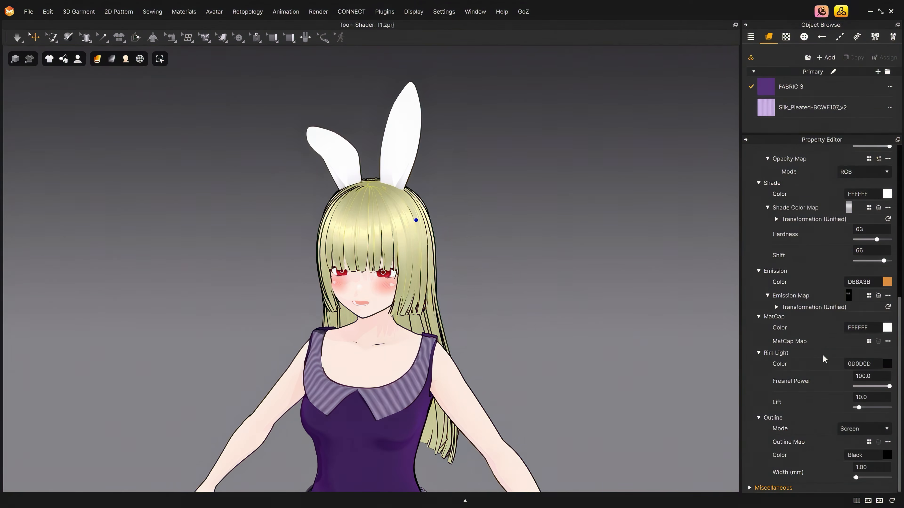
{"action": "scroll", "coordinate": [824, 359], "scroll_direction": "up", "scroll_amount": 2}
{"action": "scroll", "coordinate": [824, 358], "scroll_direction": "down", "scroll_amount": 2}
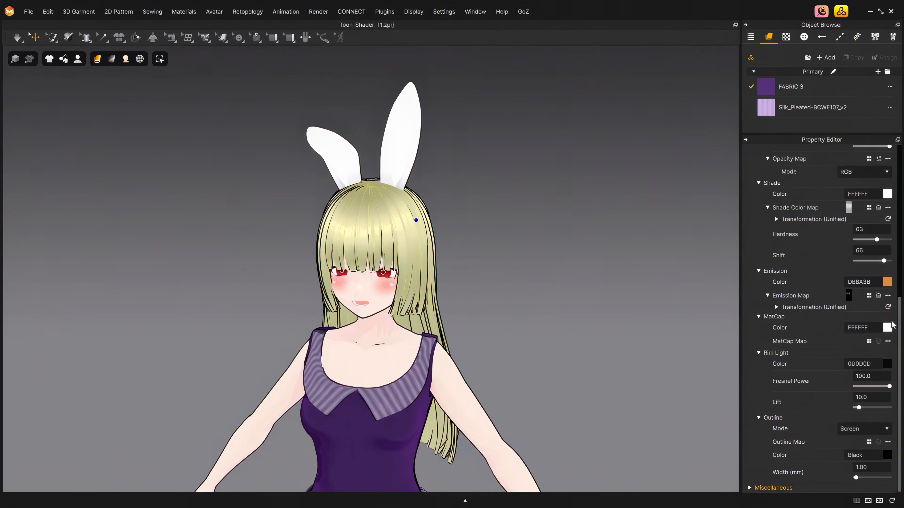
{"action": "left_click", "coordinate": [869, 342]}
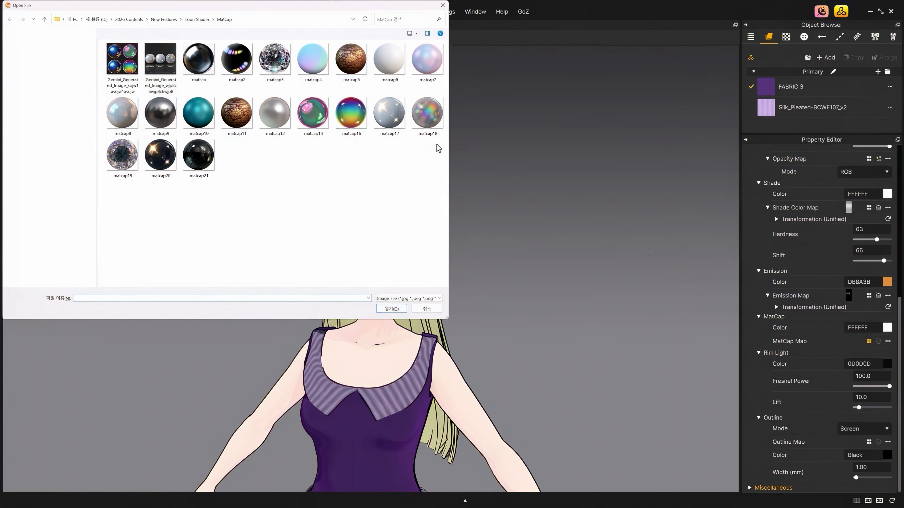
{"action": "double_click", "coordinate": [321, 116]}
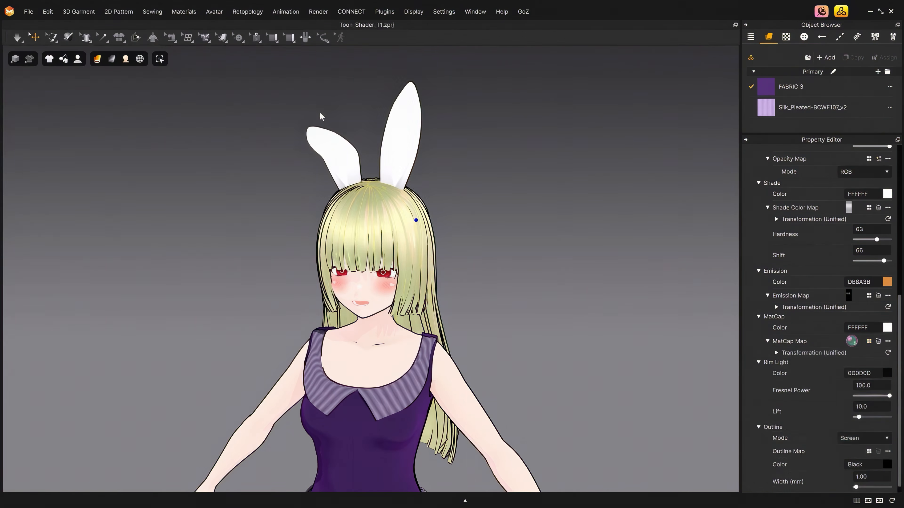
{"action": "left_click", "coordinate": [500, 247]}
{"action": "right_click_drag", "start_coordinate": [509, 258], "coordinate": [528, 268]}
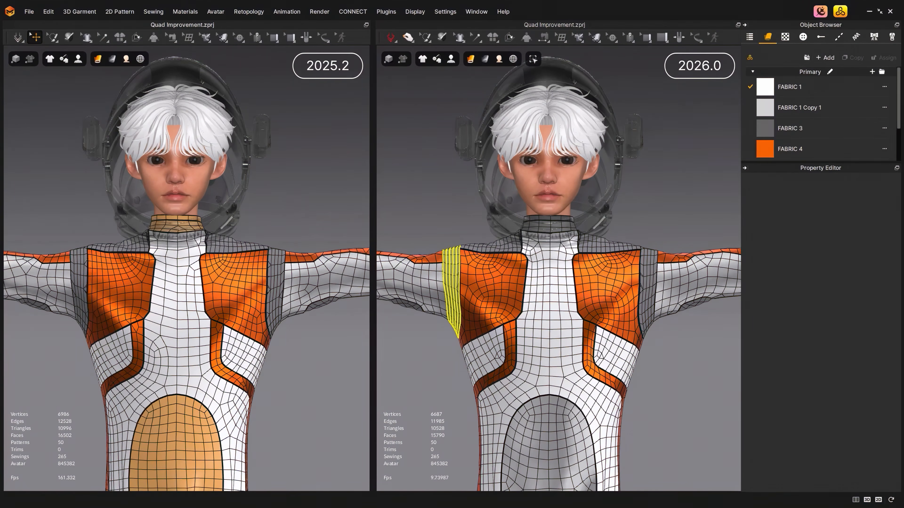
Step: Set the particle distance of the grey shoulder and armhole patterns to 5 mm in both the 2025.2 and 2026.0 garments
{"action": "left_click", "coordinate": [132, 250]}
{"action": "left_click", "coordinate": [498, 247], "text": "shift"}
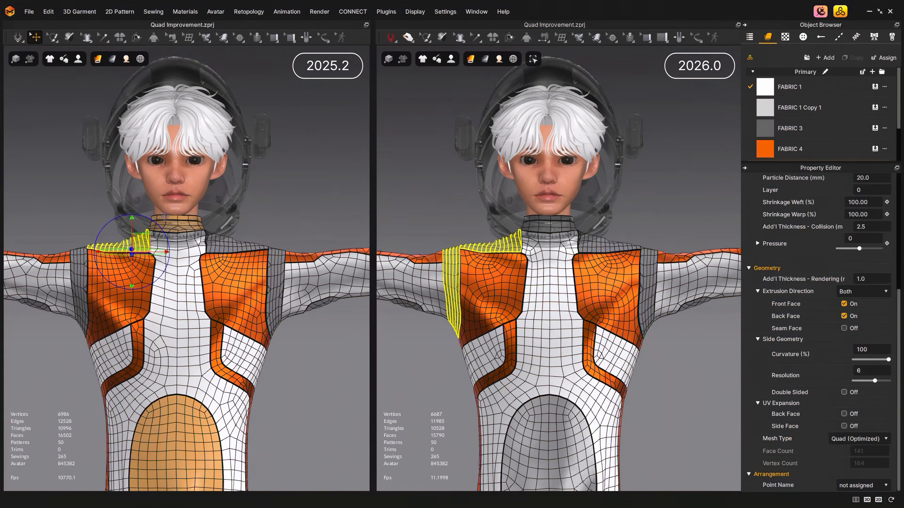
{"action": "left_click", "coordinate": [79, 281], "text": "shift"}
{"action": "left_click", "coordinate": [235, 244], "text": "shift"}
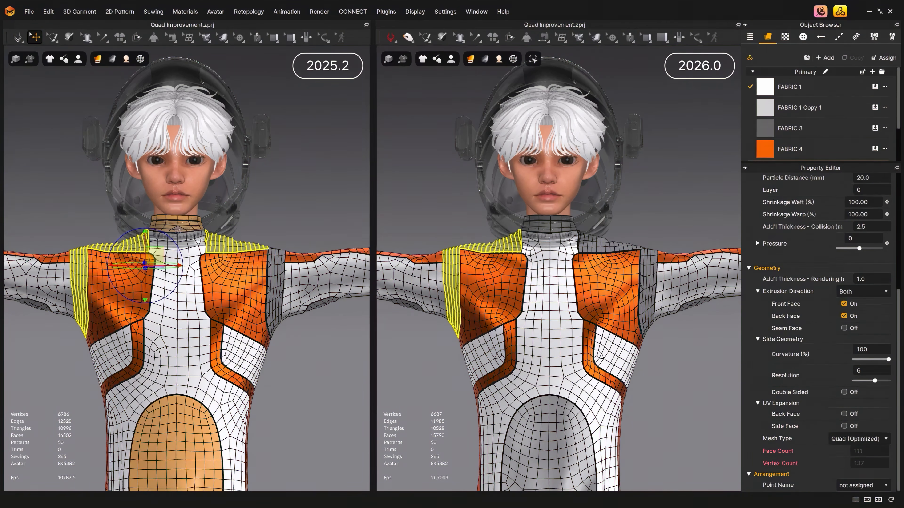
{"action": "left_click", "coordinate": [608, 246], "text": "shift"}
{"action": "left_click", "coordinate": [276, 285], "text": "shift"}
{"action": "left_click", "coordinate": [647, 285], "text": "shift"}
{"action": "scroll", "coordinate": [857, 319], "scroll_direction": "up", "scroll_amount": 3}
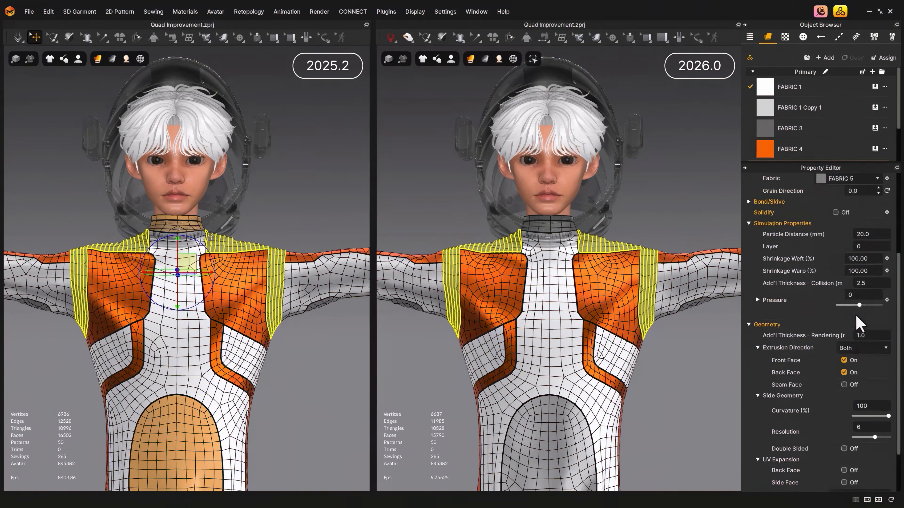
{"action": "left_click", "coordinate": [879, 263]}
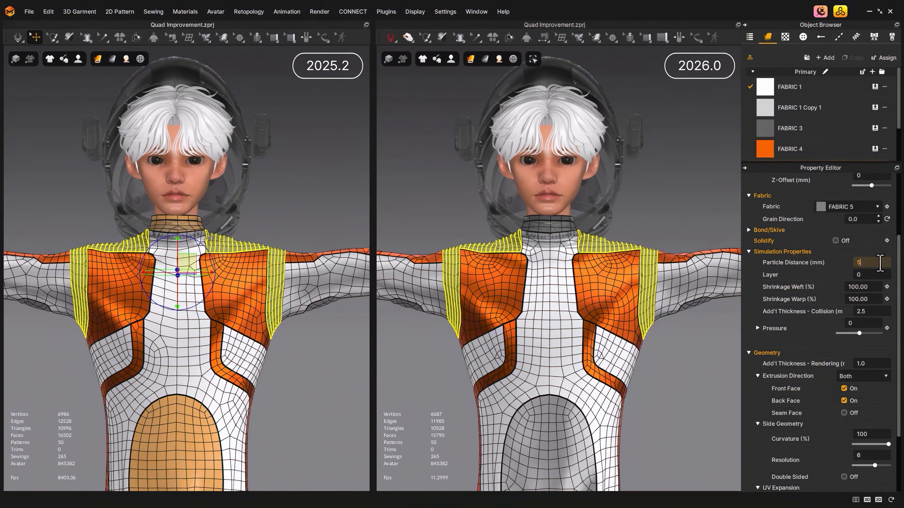
{"action": "type", "text": "5"}
{"action": "key", "text": "Return"}
{"action": "left_click", "coordinate": [292, 206]}
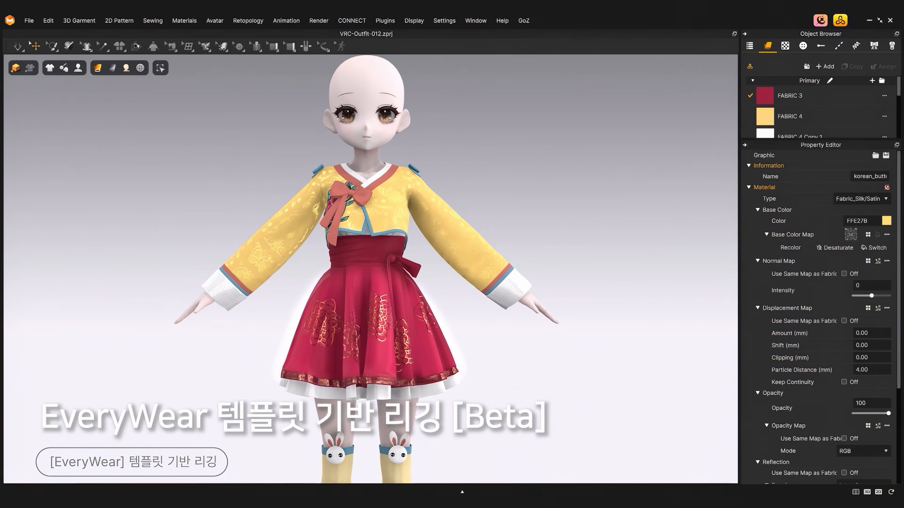
Step: Open EveryWear (Beta) for the VRC outfit and set its rig method to Template with the avatar joints hidden
{"action": "left_click", "coordinate": [352, 20]}
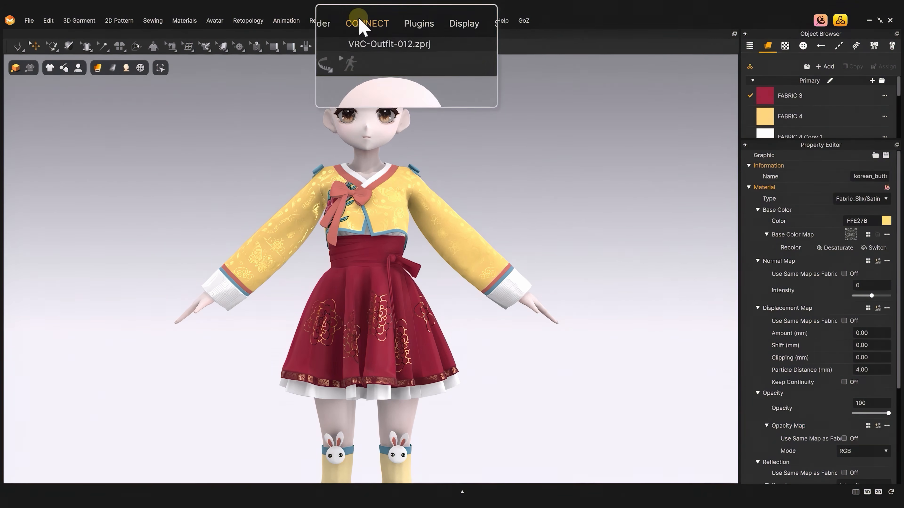
{"action": "left_click", "coordinate": [350, 36]}
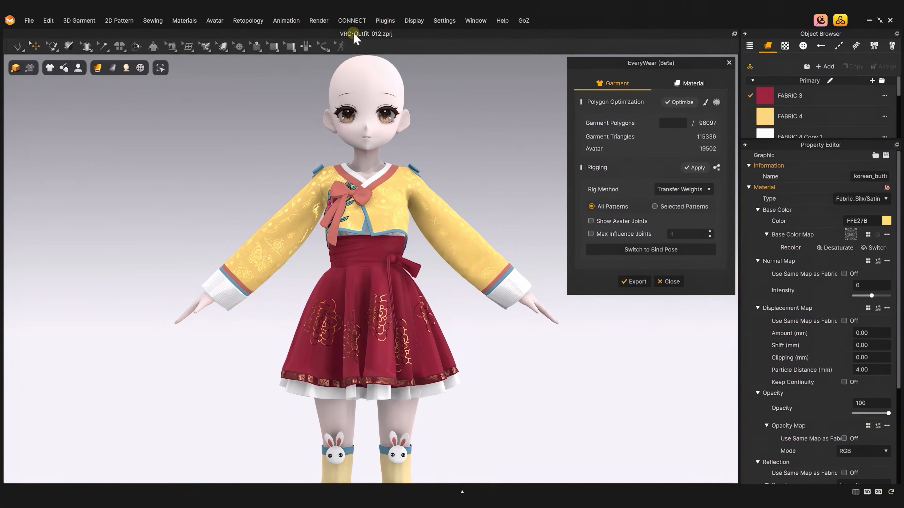
{"action": "left_click", "coordinate": [591, 221]}
{"action": "left_click", "coordinate": [692, 192]}
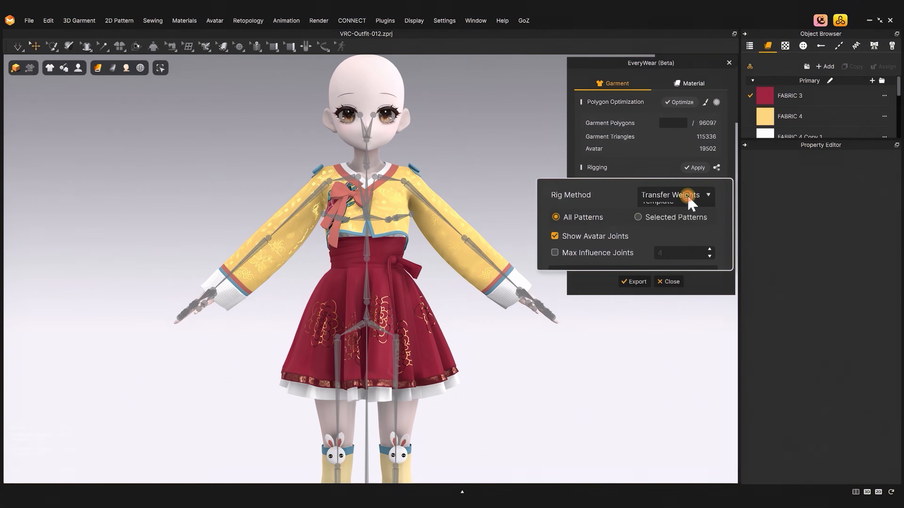
{"action": "left_click", "coordinate": [689, 203]}
{"action": "left_click", "coordinate": [590, 221]}
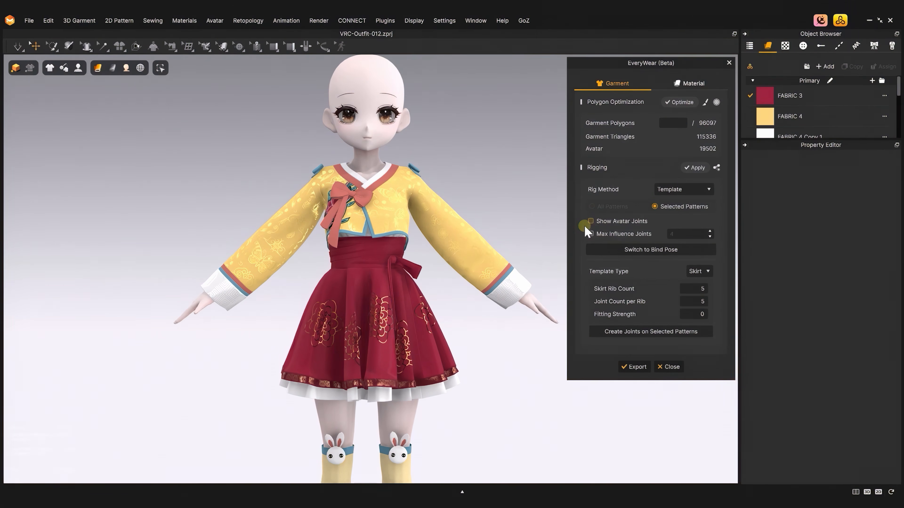
Step: Show the avatar joints and create Skirt template joints on the skirt patterns, using 5 ribs and 5 joints per rib
{"action": "left_click", "coordinate": [457, 362]}
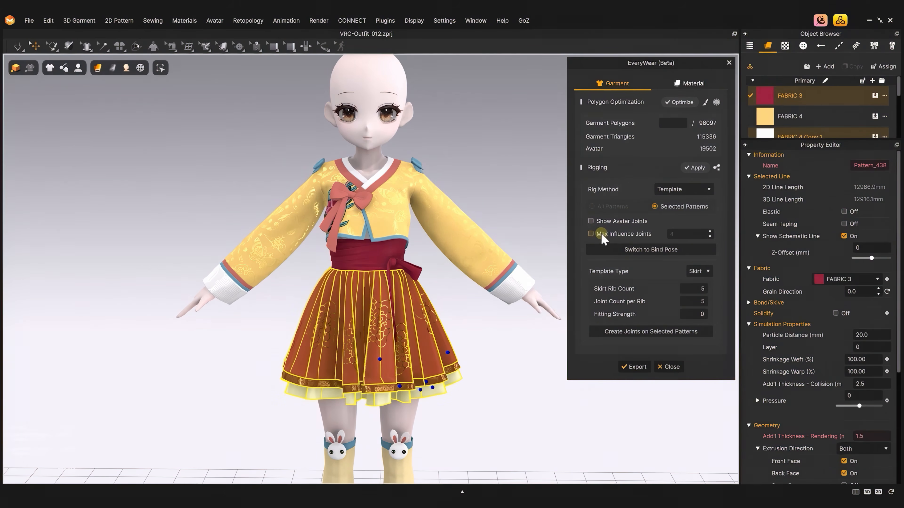
{"action": "left_click", "coordinate": [591, 221]}
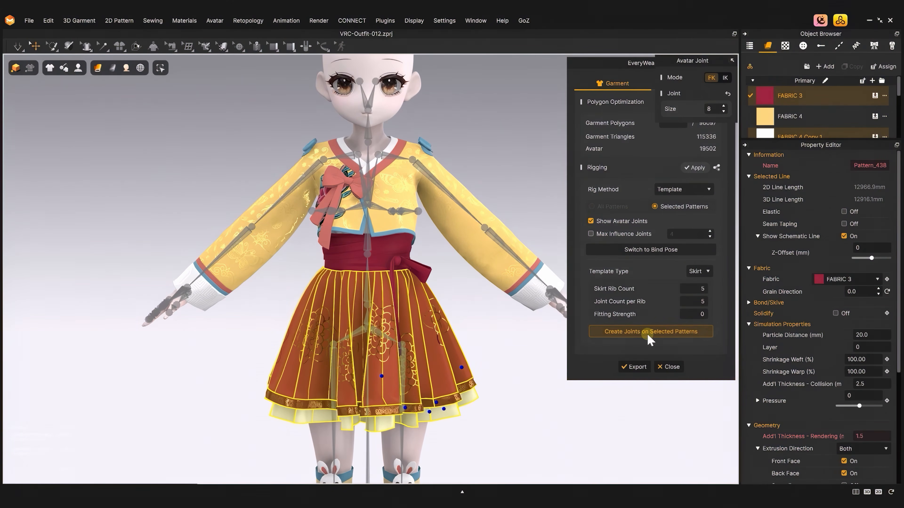
{"action": "left_click", "coordinate": [647, 336]}
{"action": "left_click", "coordinate": [555, 417]}
Step: Hide the avatar joints and apply the template rigging to the skirt, hem trim and white underskirt patterns
{"action": "left_click", "coordinate": [592, 221]}
{"action": "left_click", "coordinate": [420, 366]}
{"action": "left_click", "coordinate": [454, 361], "text": "shift"}
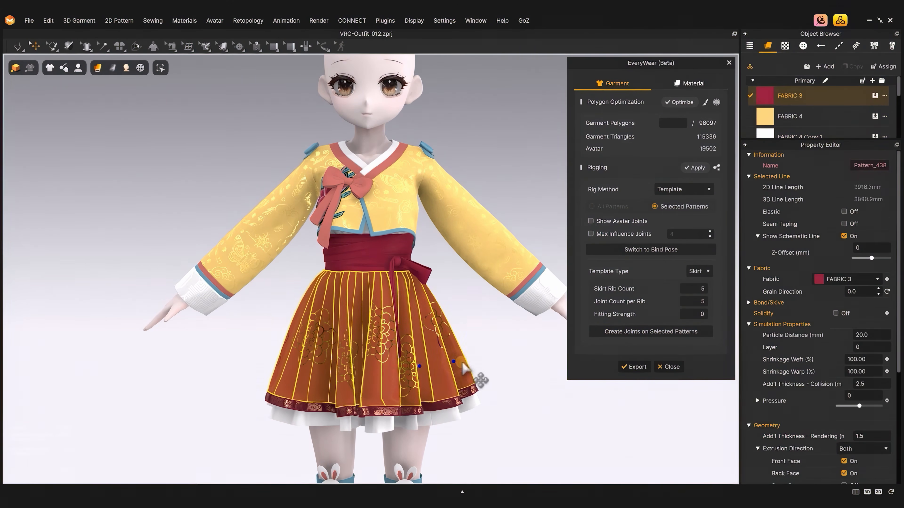
{"action": "left_click", "coordinate": [451, 402], "text": "shift"}
{"action": "left_click", "coordinate": [398, 410], "text": "shift"}
{"action": "left_click", "coordinate": [388, 423], "text": "shift"}
{"action": "left_click", "coordinate": [458, 413], "text": "shift"}
{"action": "left_click", "coordinate": [694, 169]}
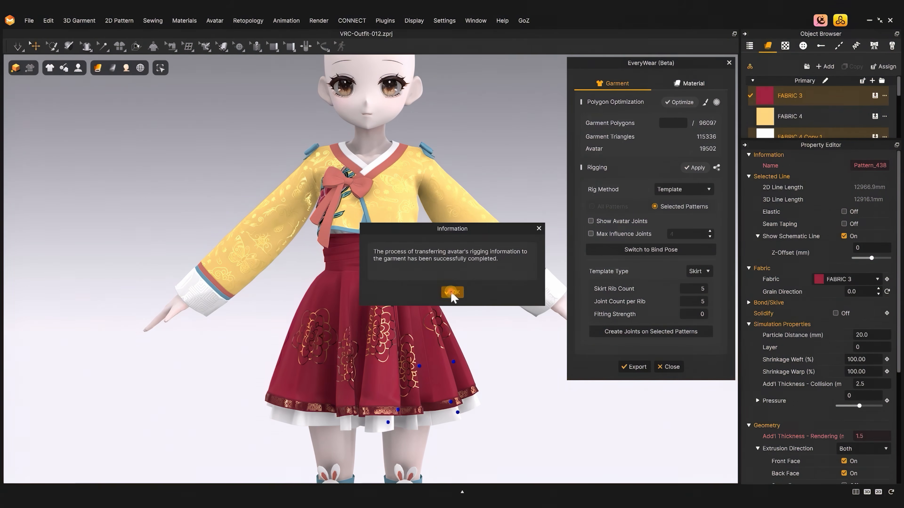
{"action": "left_click", "coordinate": [452, 292]}
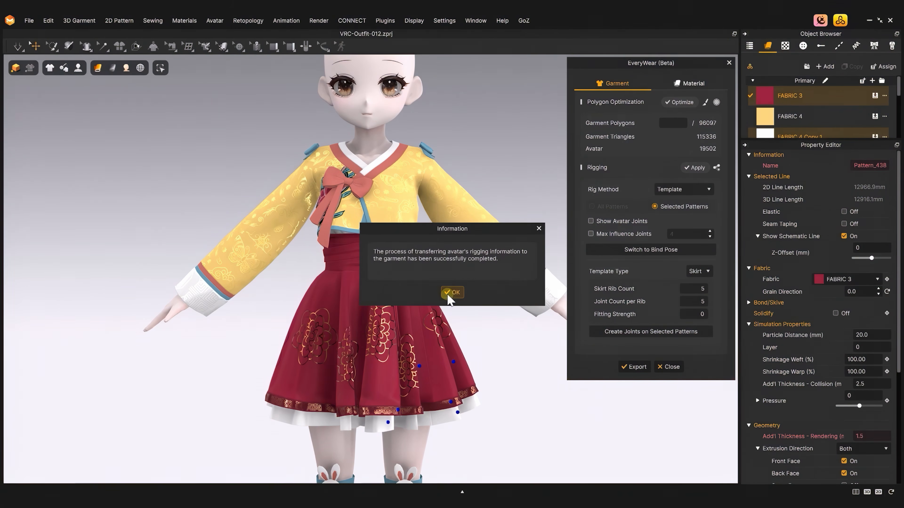
{"action": "left_click", "coordinate": [451, 293]}
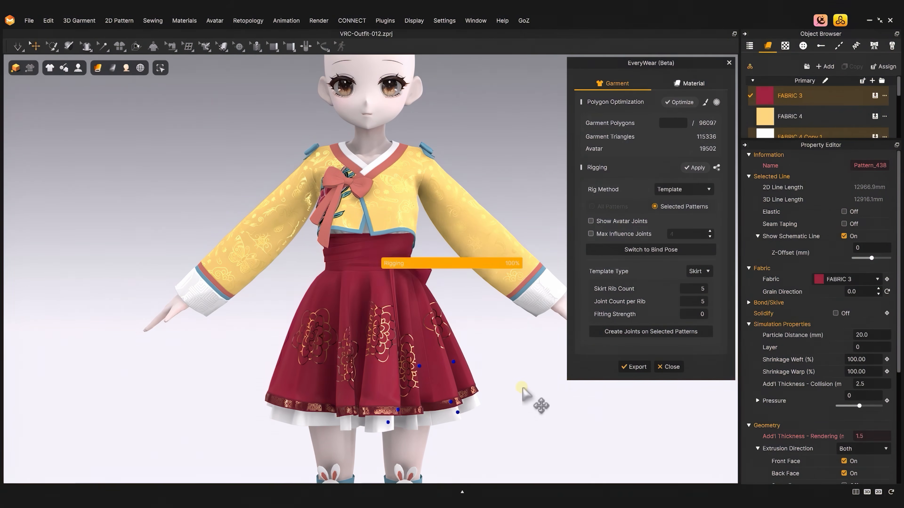
Step: Show the avatar joints again and move a skirt joint on each side of the skirt to test the rigging
{"action": "left_click", "coordinate": [591, 221]}
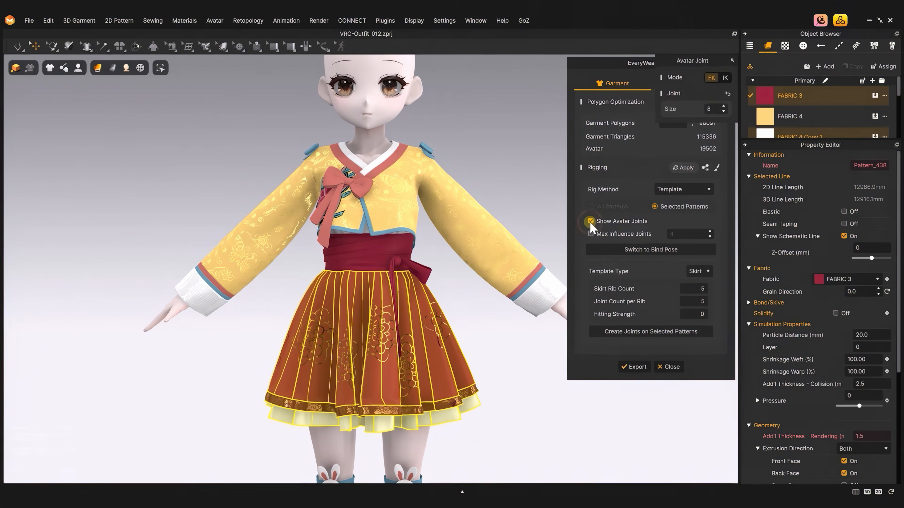
{"action": "left_click", "coordinate": [431, 307]}
{"action": "left_click_drag", "start_coordinate": [449, 271], "coordinate": [421, 268]}
{"action": "left_click", "coordinate": [303, 366]}
{"action": "left_click_drag", "start_coordinate": [309, 332], "coordinate": [302, 323]}
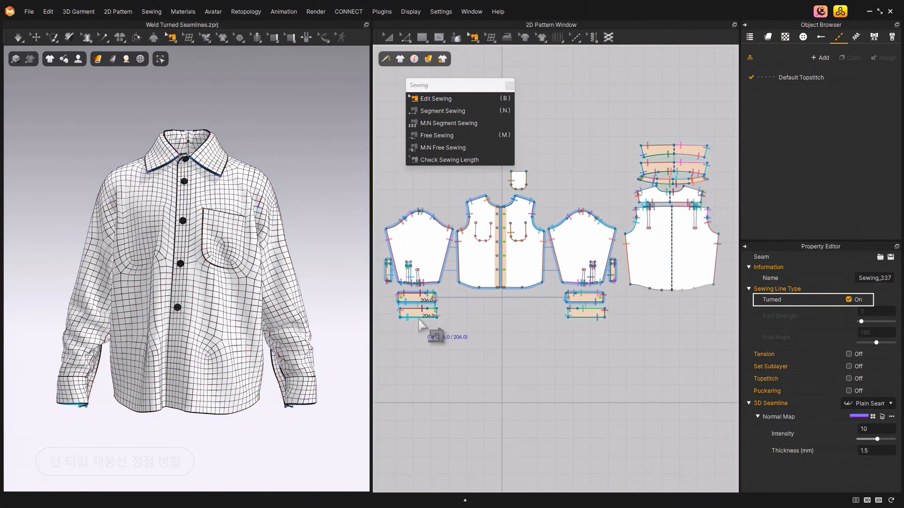
Step: Examine the shirt's pocket, cuff and collar seams and their Turned setting in the 2D patterns
{"action": "left_click", "coordinate": [528, 245]}
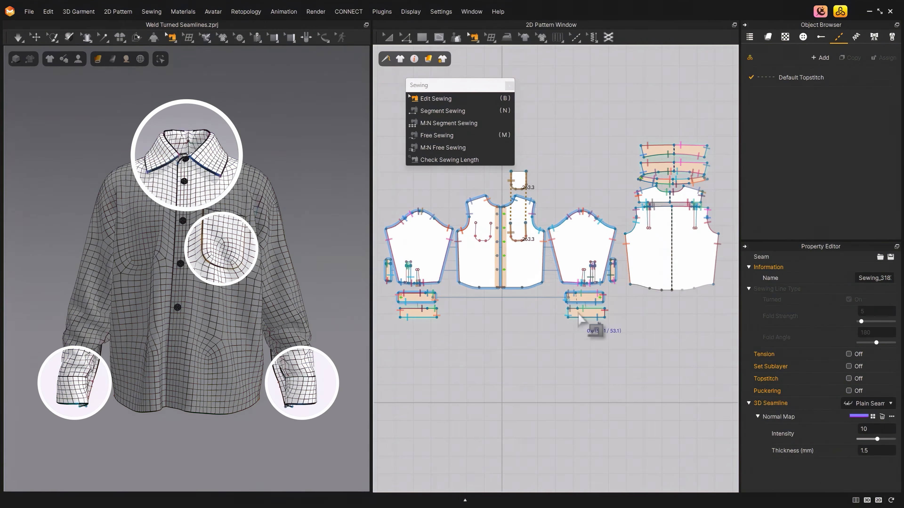
{"action": "left_click", "coordinate": [577, 313]}
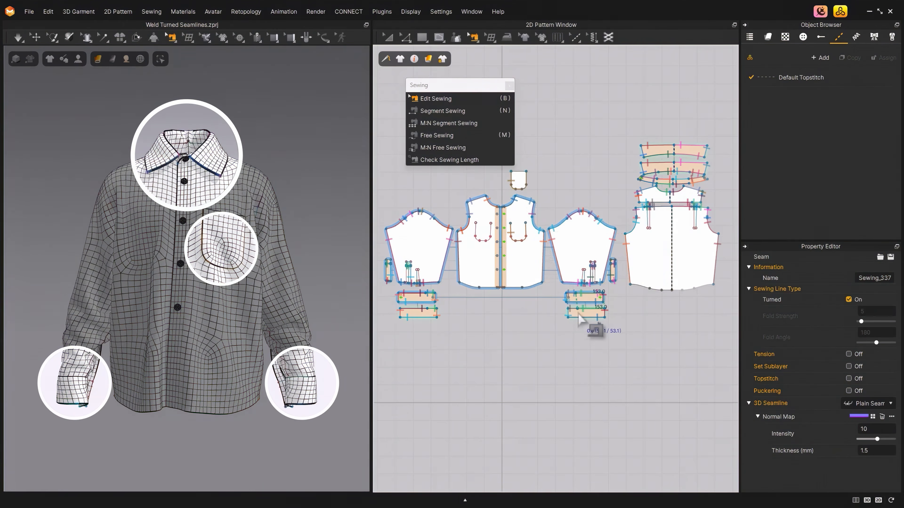
{"action": "left_click", "coordinate": [650, 143]}
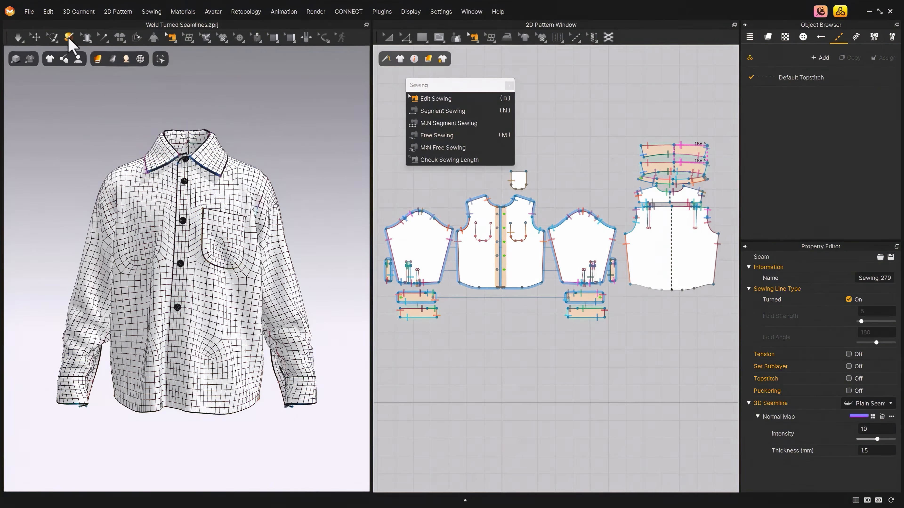
Step: Export the shirt as a thin, welded single-object OBJ with Weld Turned Sewing Lines enabled
{"action": "left_click", "coordinate": [30, 12]}
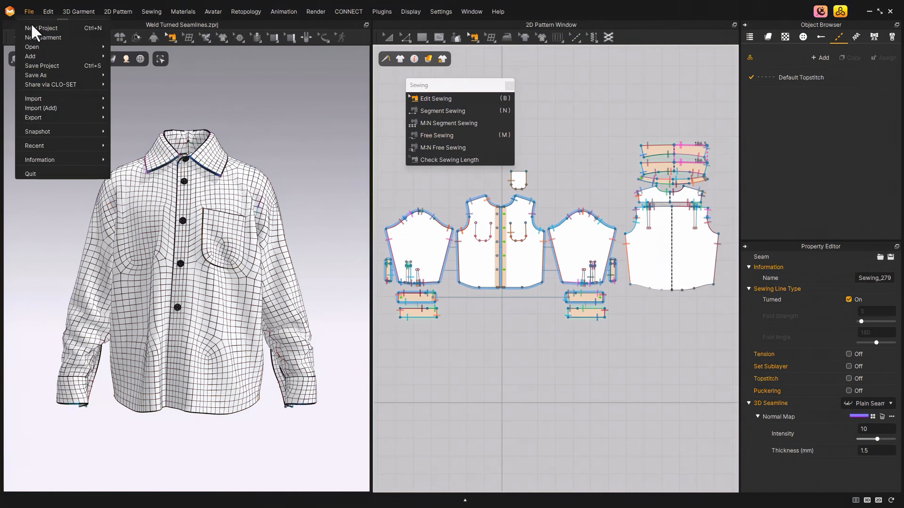
{"action": "mouse_move", "coordinate": [86, 121]}
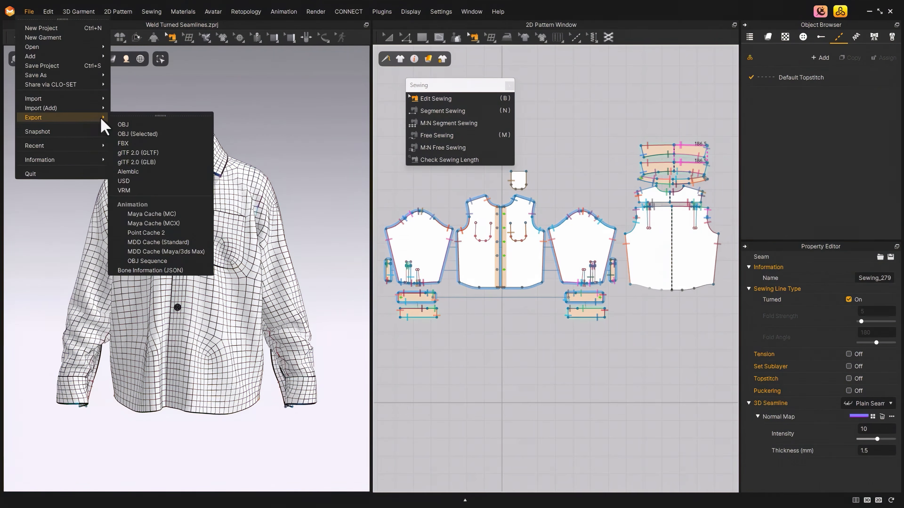
{"action": "left_click", "coordinate": [147, 124]}
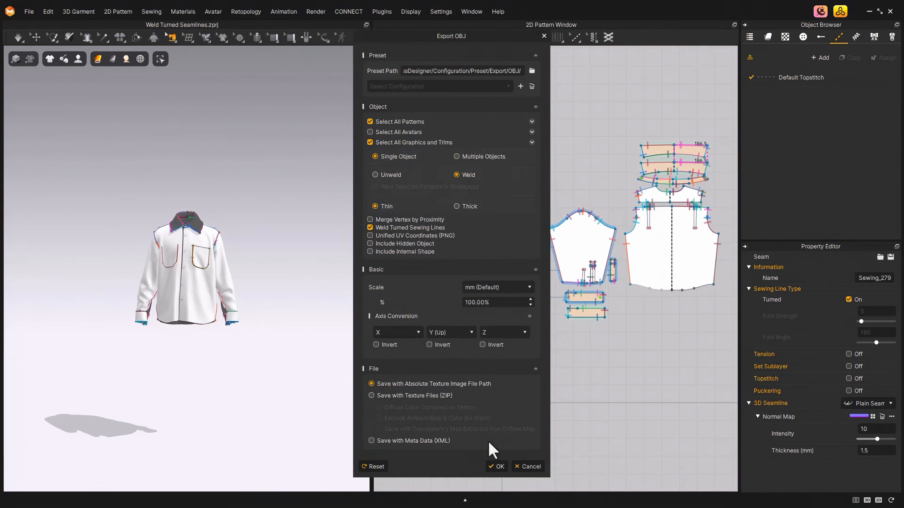
{"action": "left_click", "coordinate": [499, 467]}
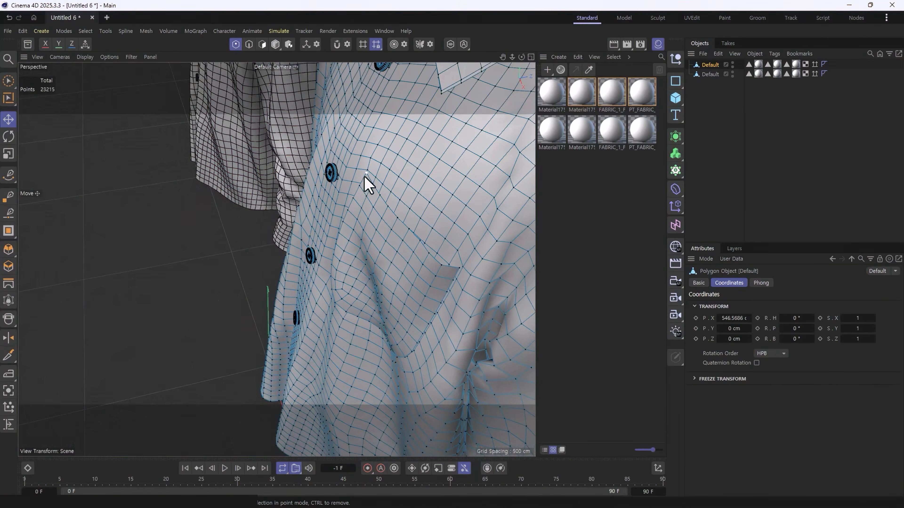
Step: Switch to Cinema 4D and move individual points on the fronts of the two imported shirt meshes to test their connections
{"action": "left_click", "coordinate": [363, 180]}
{"action": "left_click_drag", "start_coordinate": [395, 173], "coordinate": [384, 182]}
{"action": "middle_click_drag", "start_coordinate": [443, 111], "coordinate": [376, 233], "text": "alt"}
{"action": "left_click_drag", "start_coordinate": [375, 232], "coordinate": [409, 150], "text": "alt"}
{"action": "left_click", "coordinate": [386, 223]}
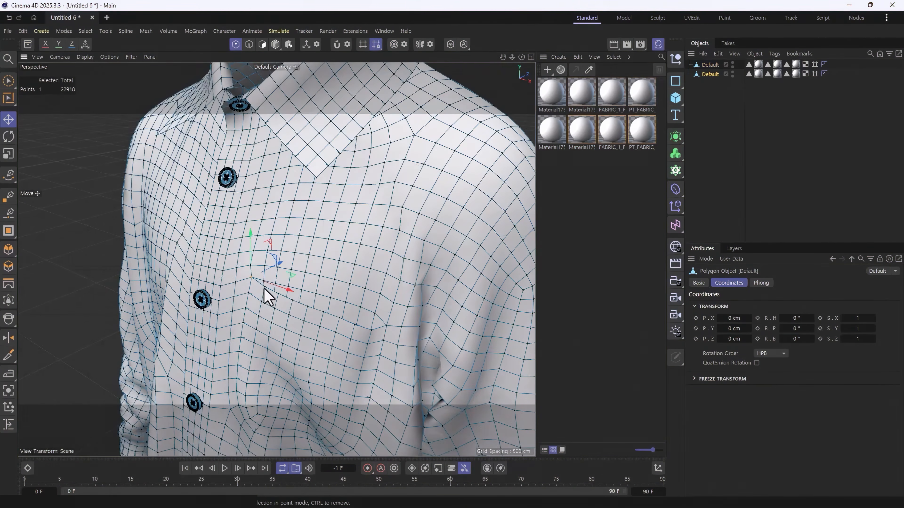
{"action": "left_click_drag", "start_coordinate": [262, 297], "coordinate": [251, 323], "text": "alt"}
{"action": "mouse_move", "coordinate": [264, 265]}
{"action": "left_mouse_down"}
{"action": "mouse_move", "coordinate": [282, 254]}
{"action": "mouse_move", "coordinate": [263, 280]}
{"action": "left_mouse_up"}
{"action": "left_click", "coordinate": [250, 289]}
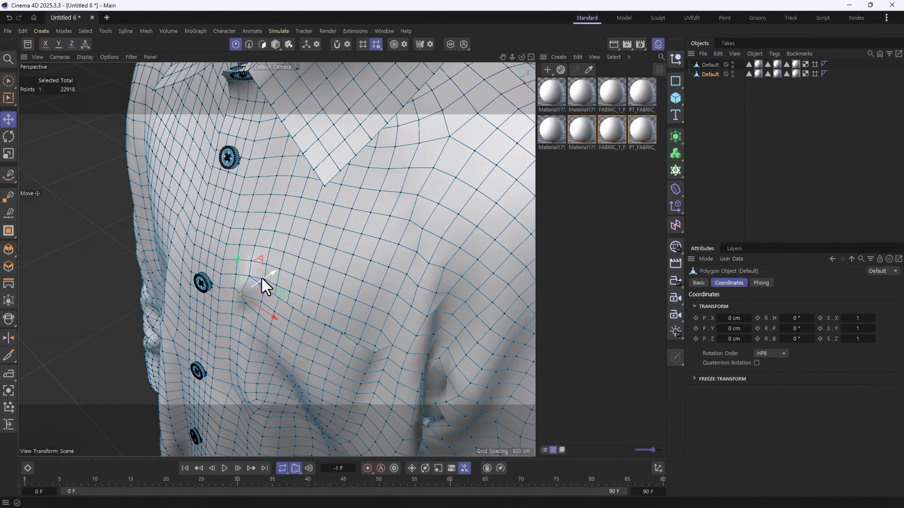